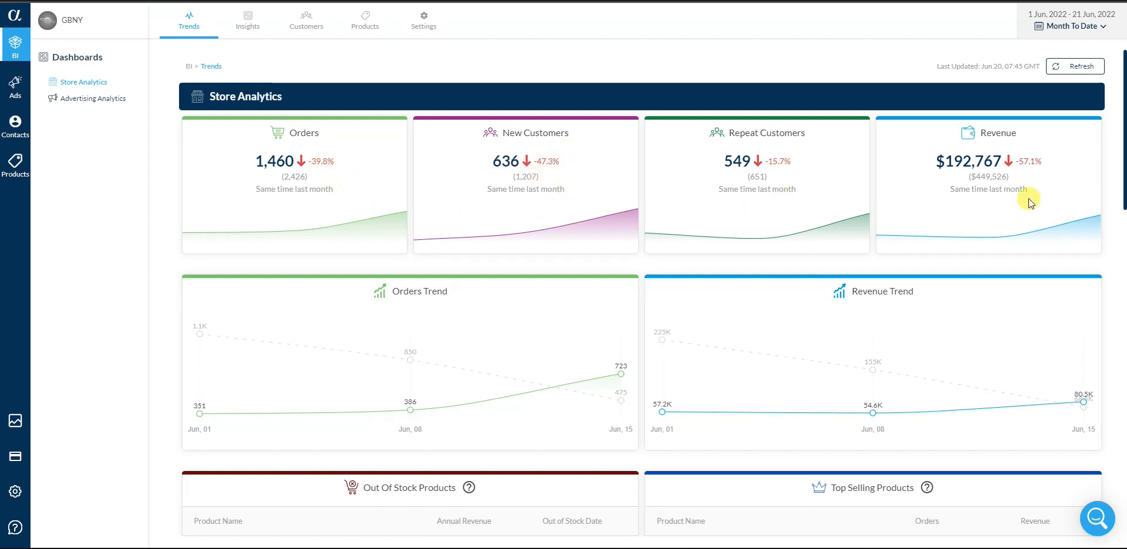
Examine the Store Analytics trends, including orders and revenue, out-of-stock and top-selling products, sales channels, order status and payment methods
scroll(879, 228, "down", 3)
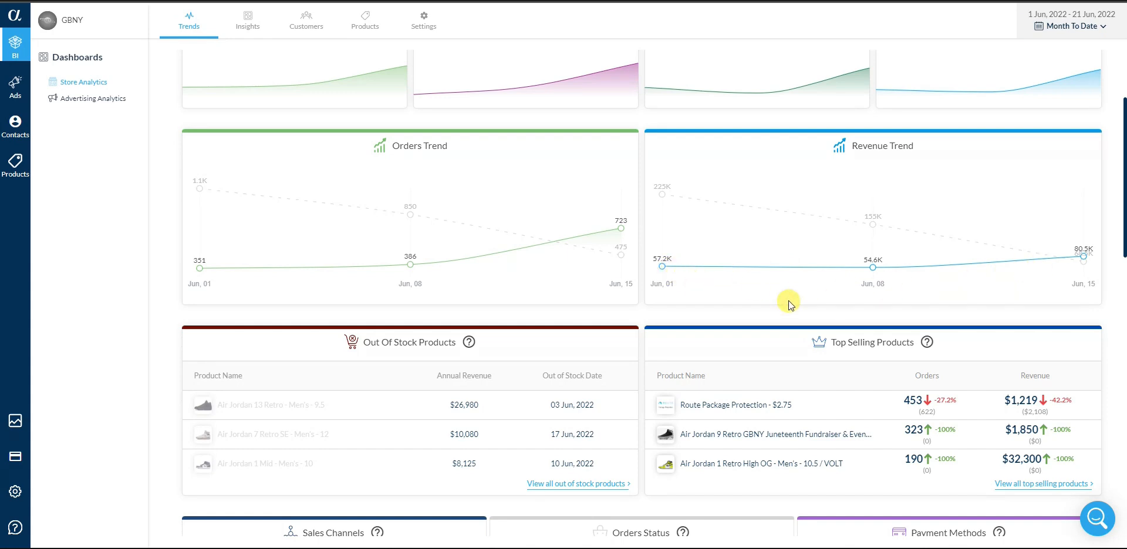
scroll(787, 297, "down", 3)
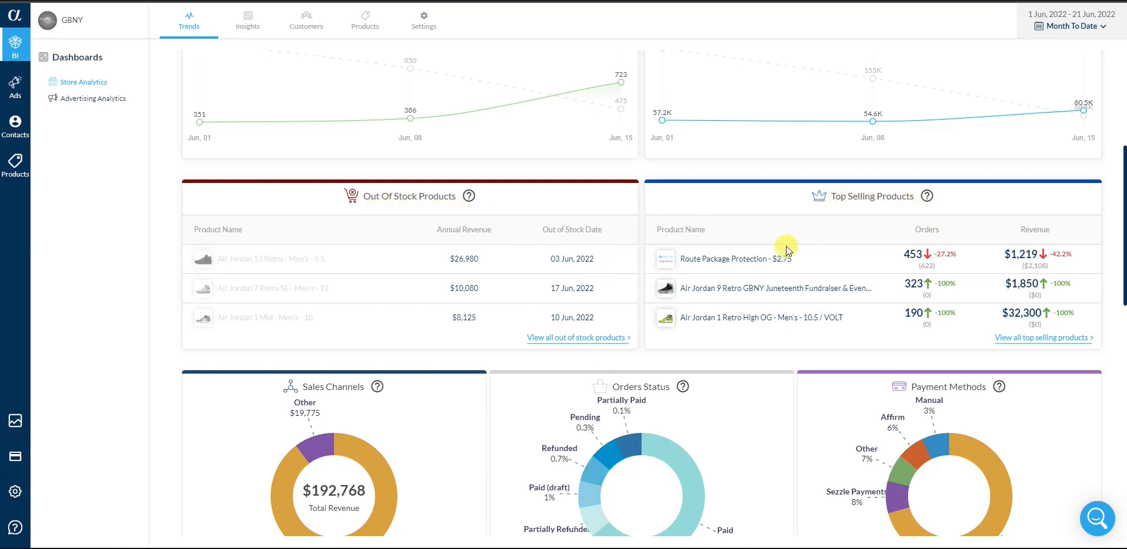
scroll(795, 279, "down", 4)
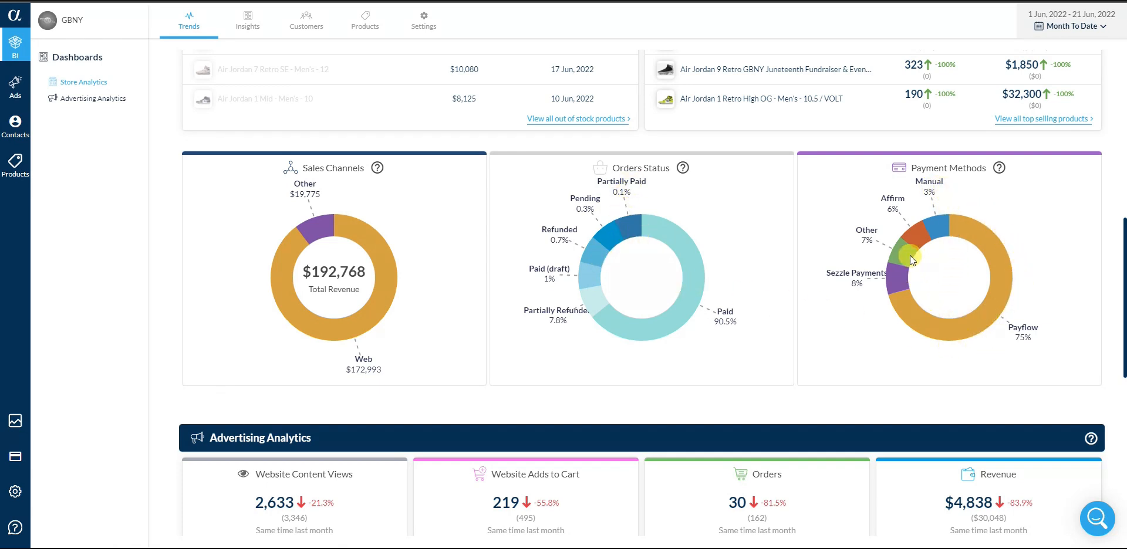
Examine the Advertising Analytics trends for content views, adds to cart, orders, revenue, top selling ad, advertising cost, CPA and customers
scroll(910, 267, "down", 5)
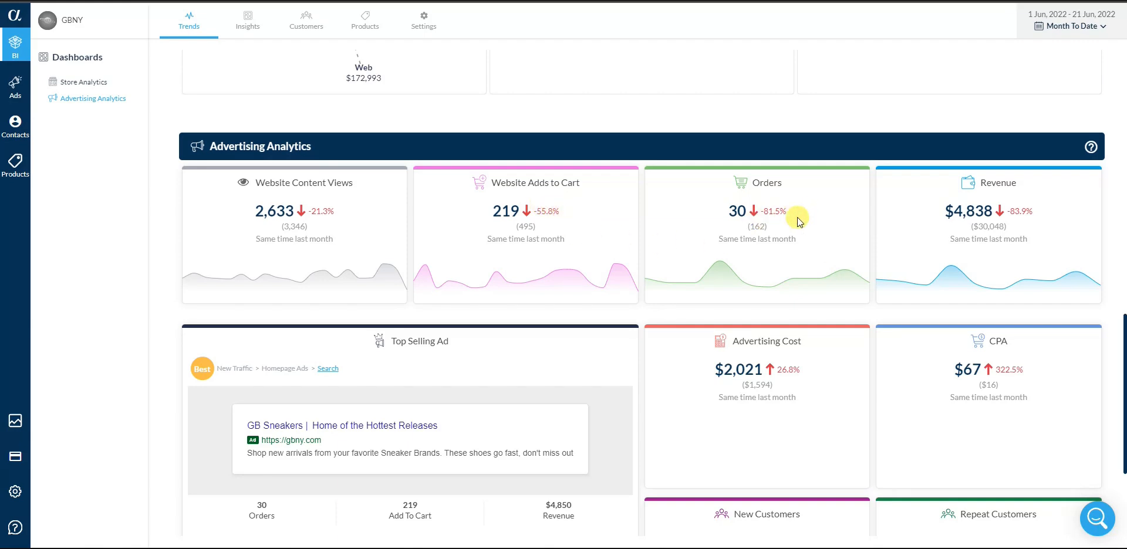
scroll(998, 269, "down", 1)
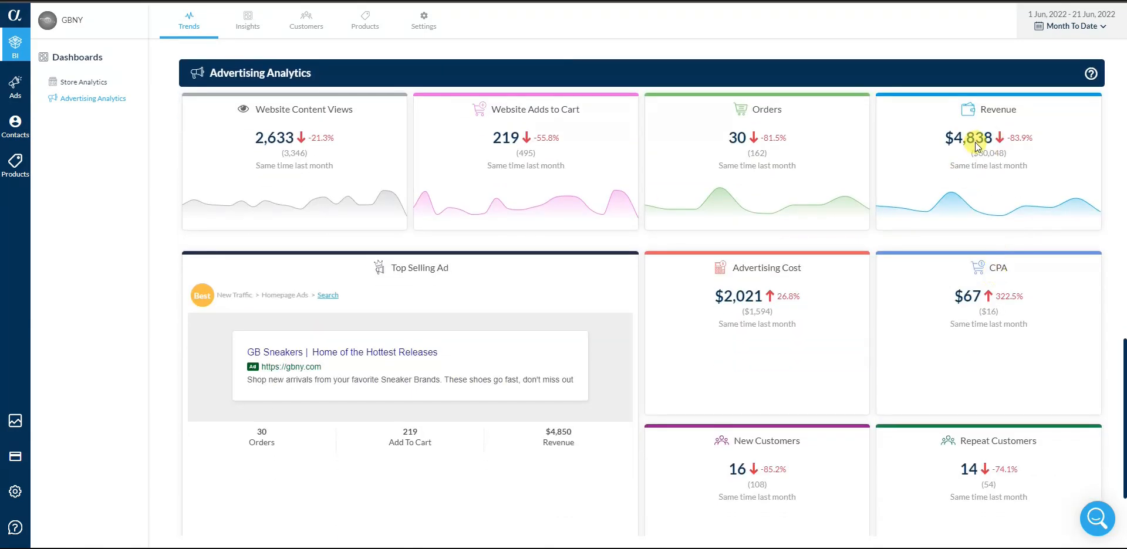
scroll(687, 322, "down", 1)
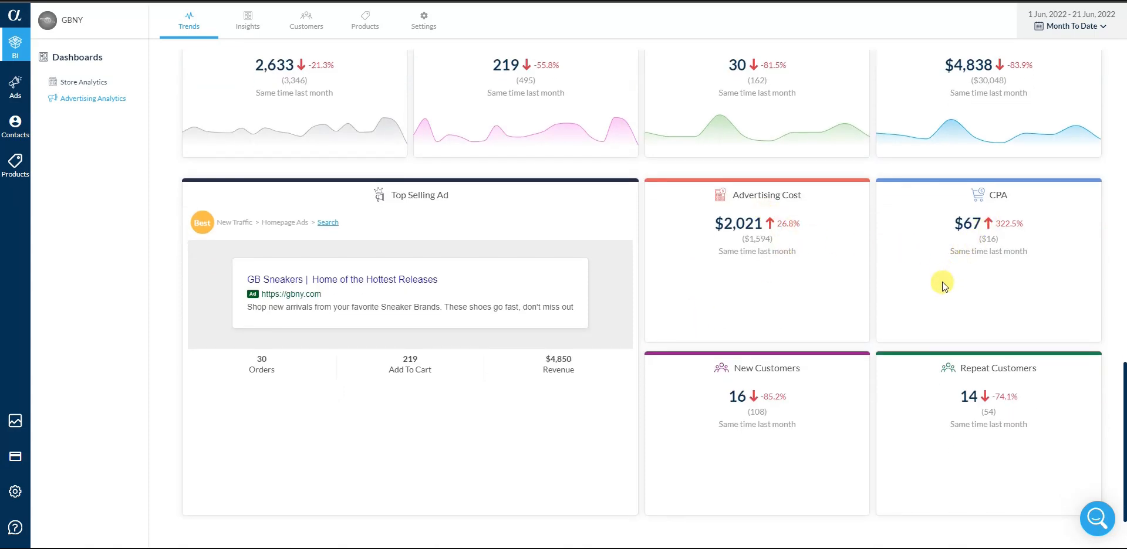
scroll(988, 385, "down", 1)
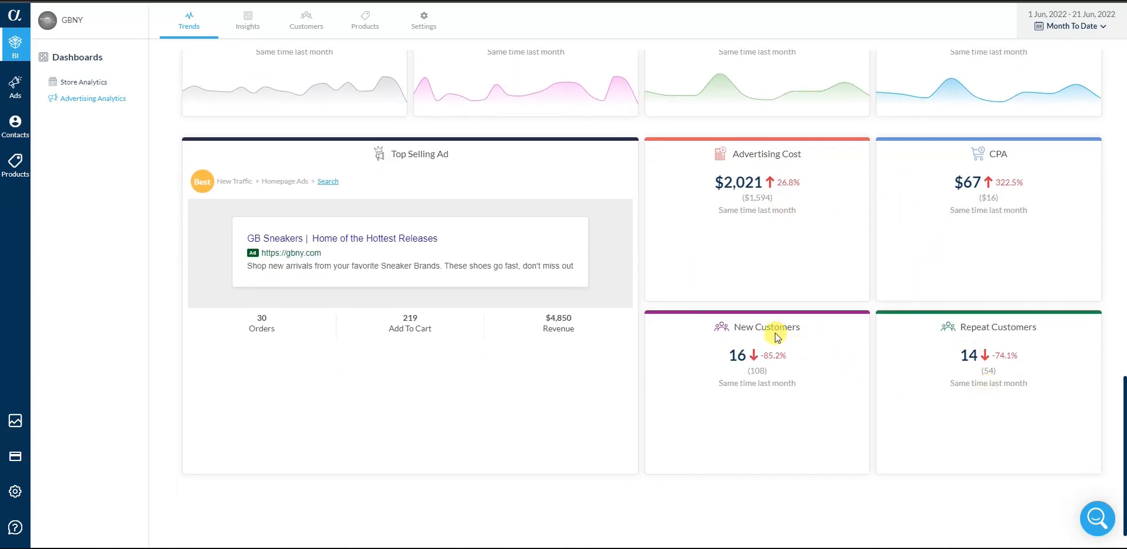
scroll(409, 210, "up", 1)
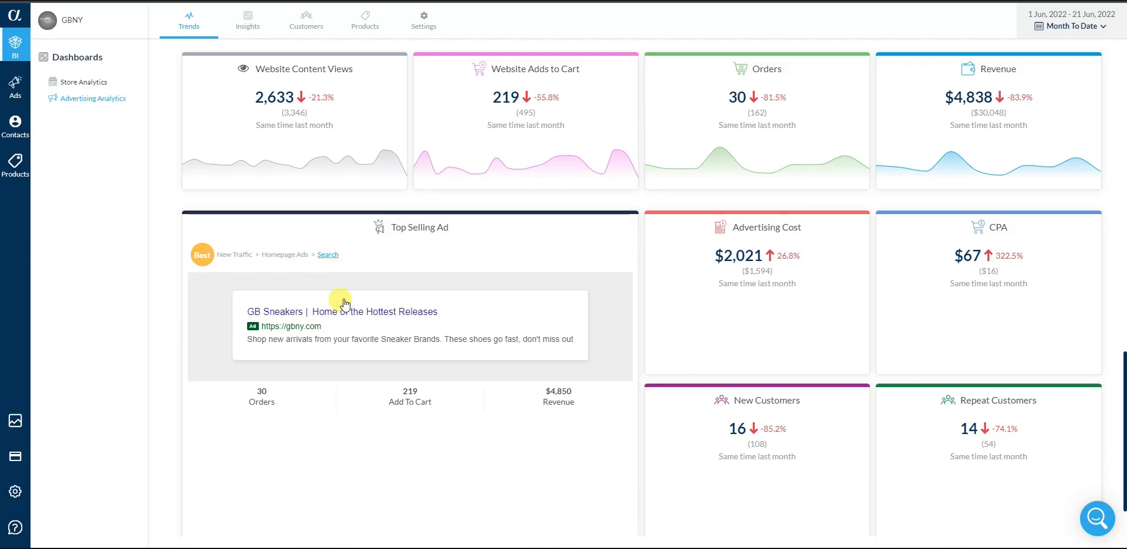
scroll(1120, 437, "down", 1)
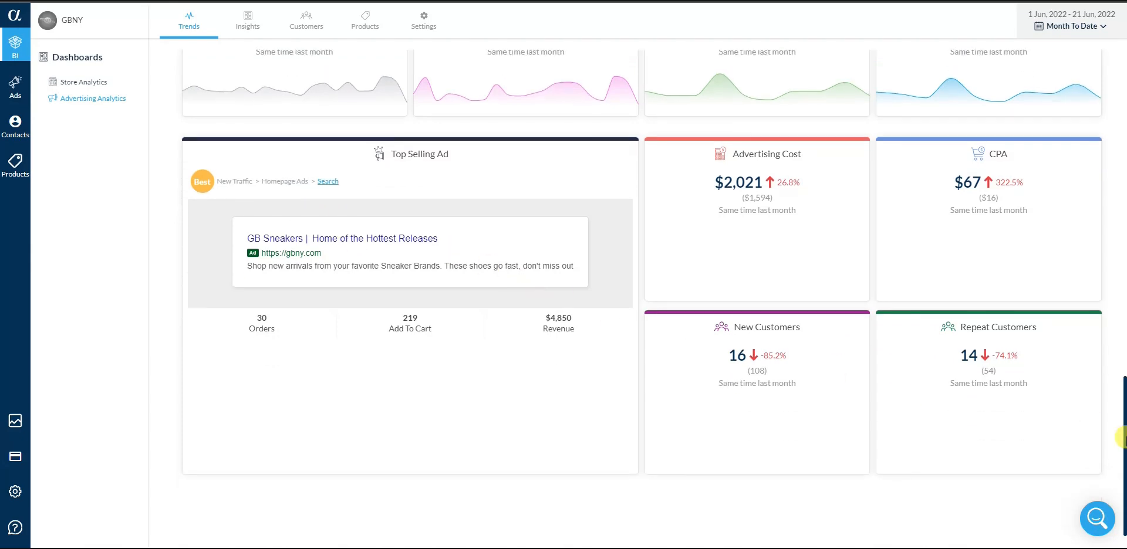
left_click_drag(1120, 445, 989, 95)
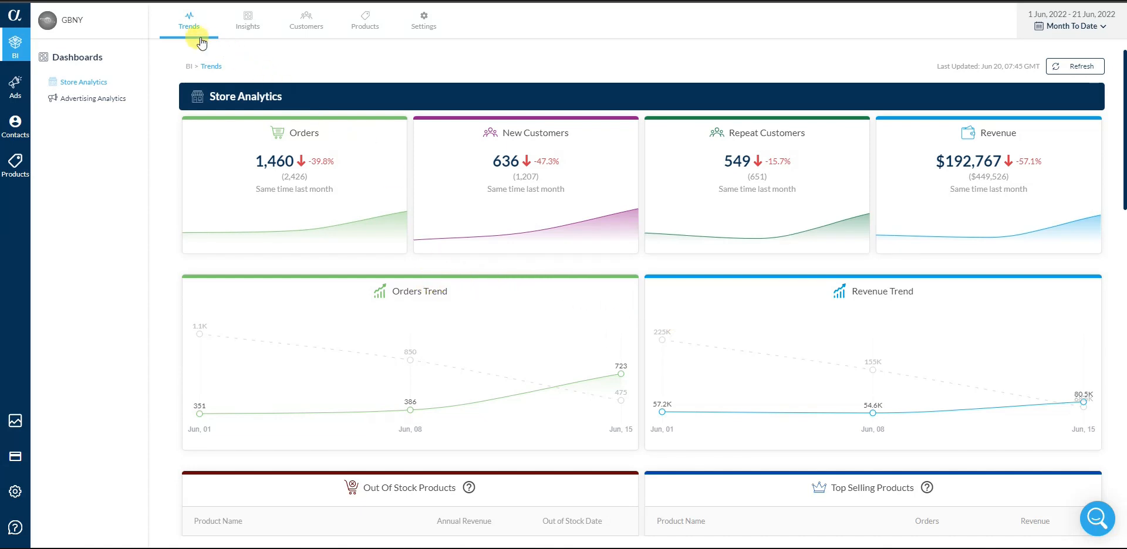
Open the Insights dashboard and switch the Revenue Trend chart under Business Insights to orders
left_click(251, 28)
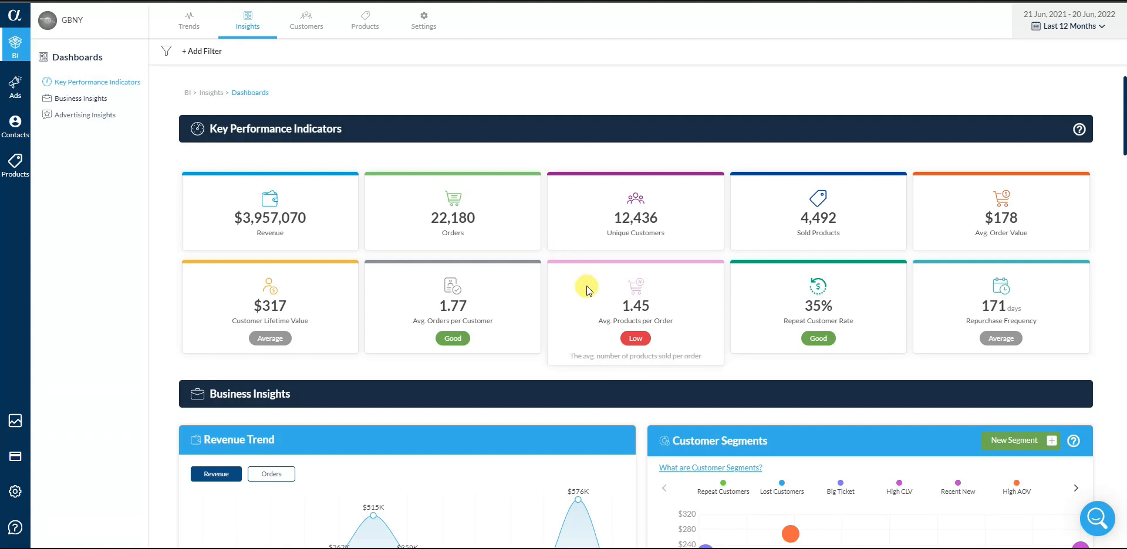
scroll(587, 286, "down", 4)
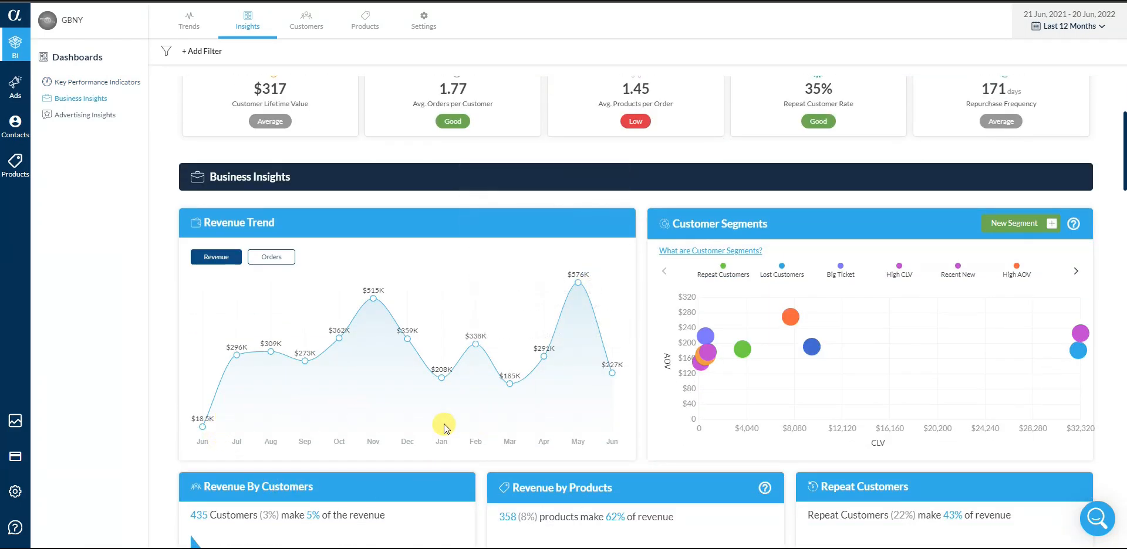
left_click(283, 262)
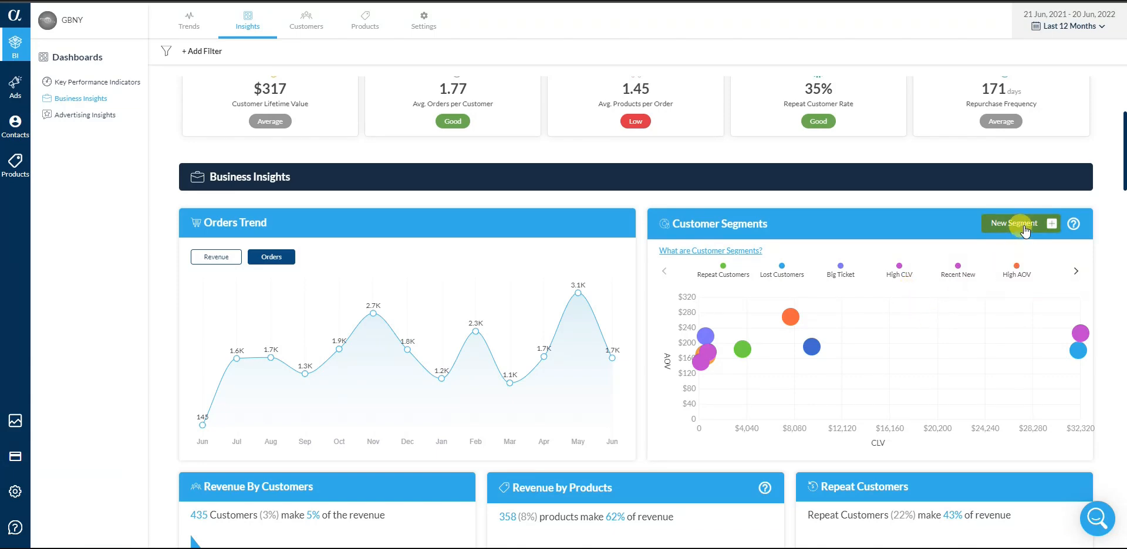
Review the revenue breakdowns by customers, products and region, and preview the Top Revenue Products segment in the Products Analysis pyramid
scroll(992, 223, "down", 4)
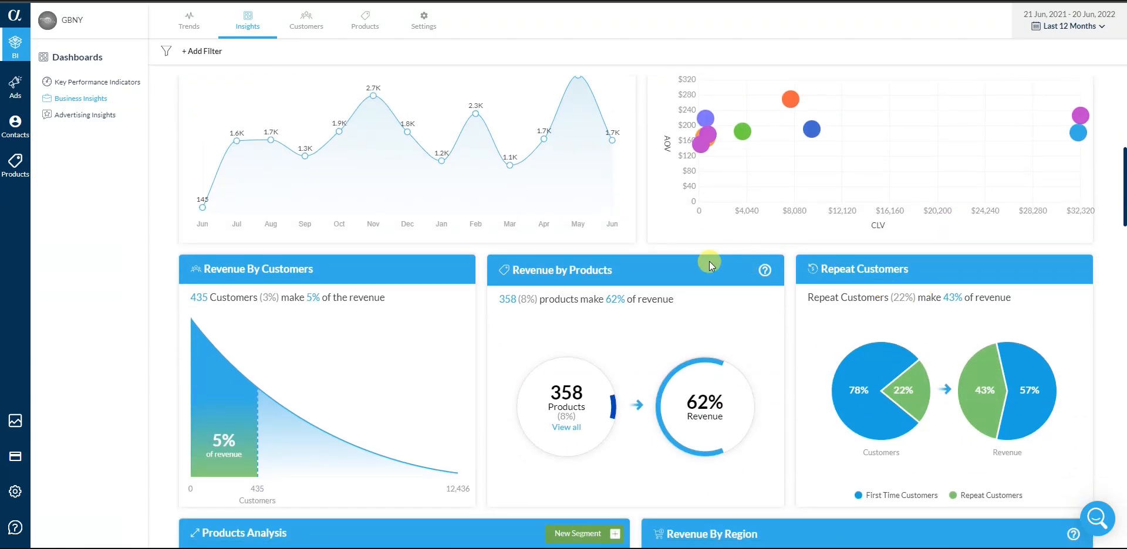
scroll(583, 262, "down", 1)
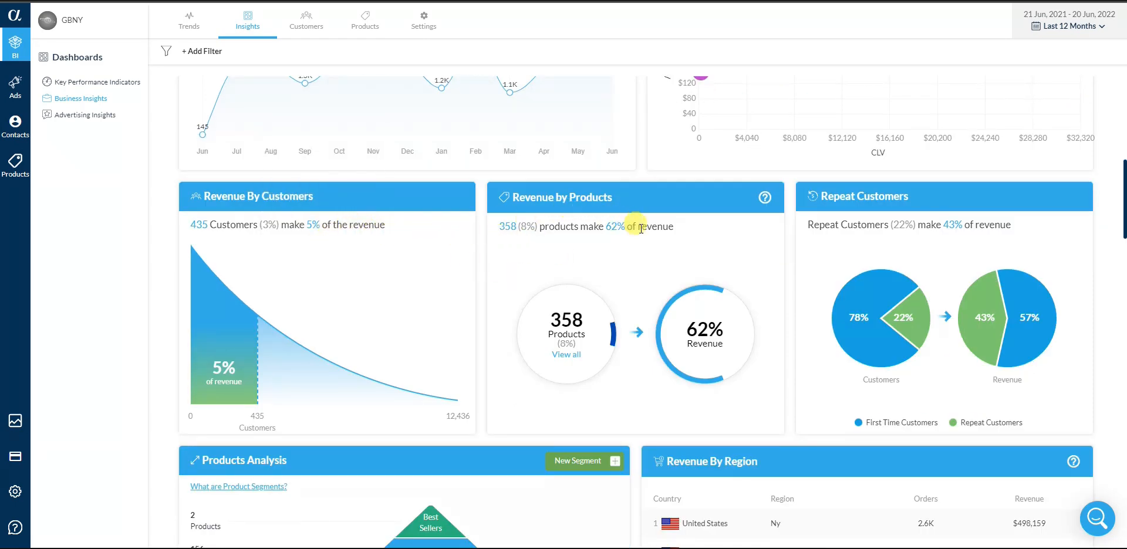
scroll(845, 405, "down", 4)
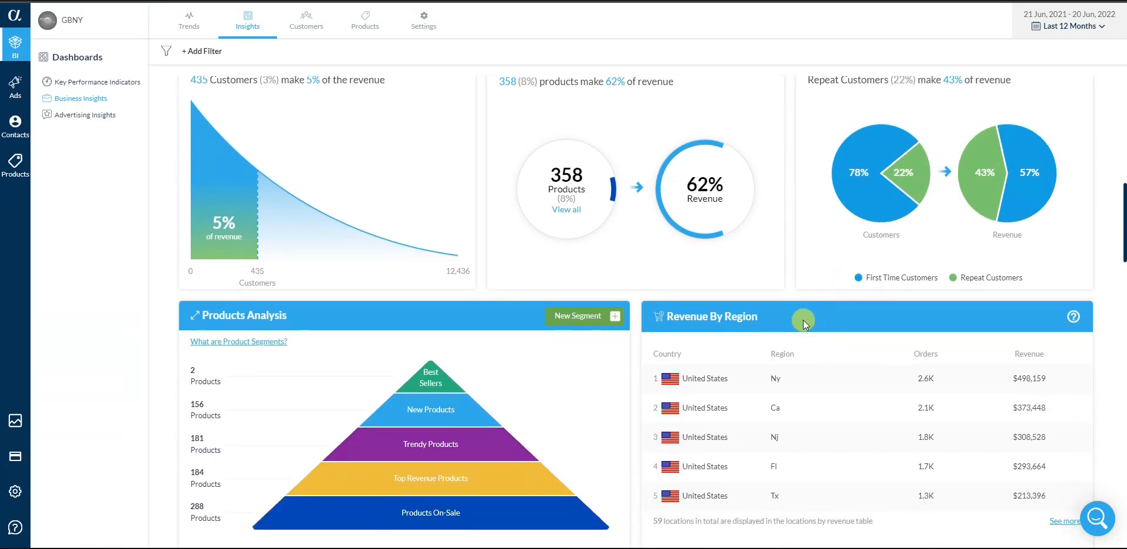
scroll(541, 355, "down", 1)
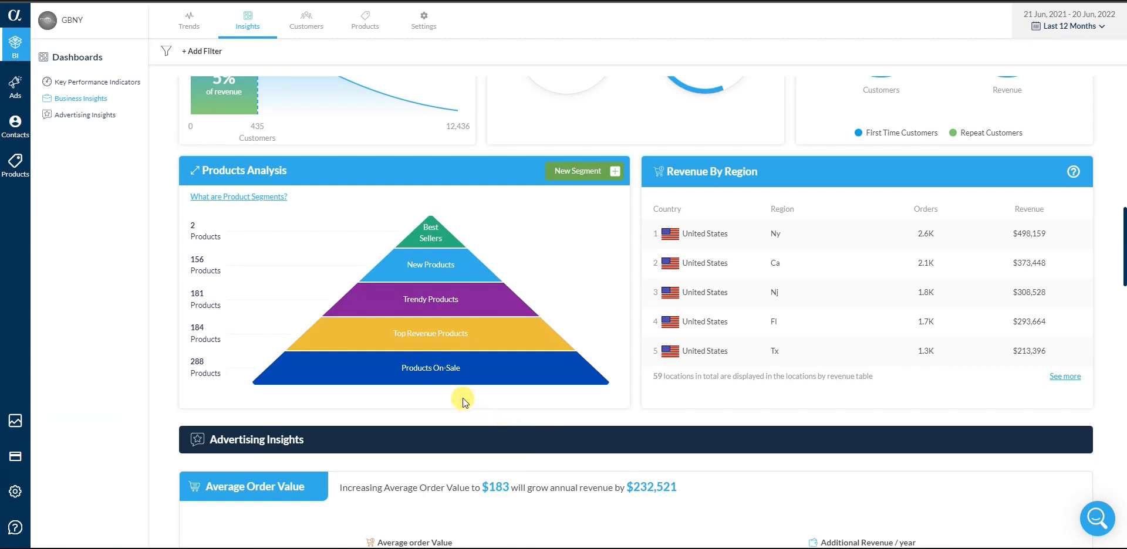
mouse_move(460, 329)
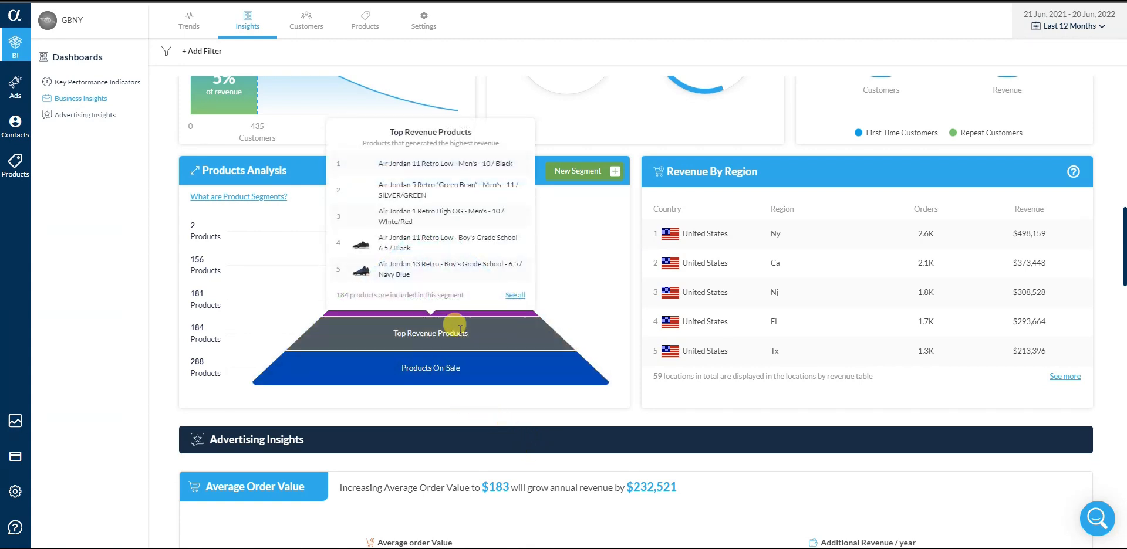
mouse_move(458, 298)
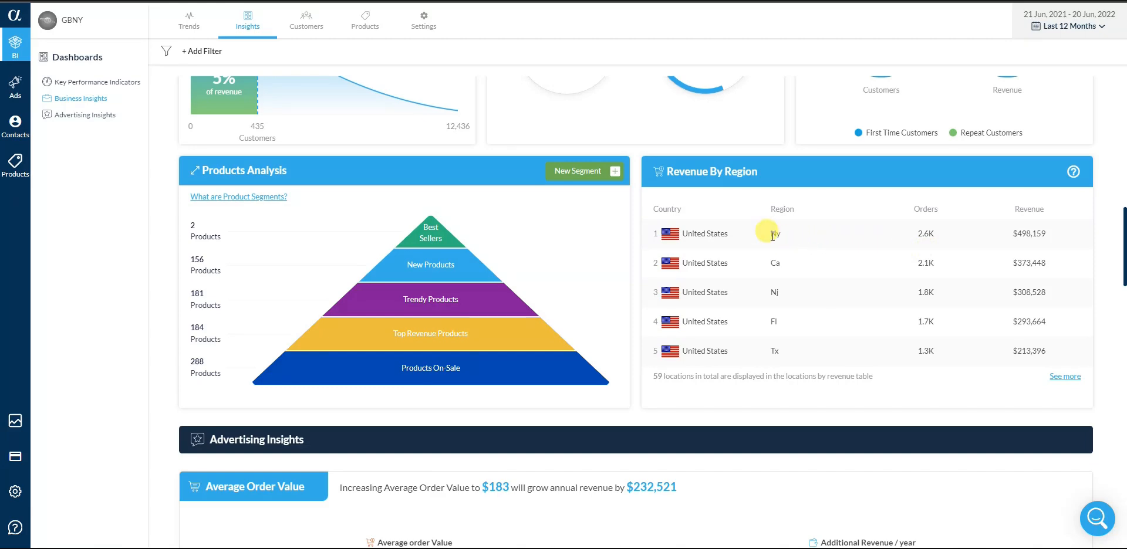
Examine the Average Order Value insight under Advertising Insights, including its goal, additional yearly revenue and three-part advertising plan
scroll(763, 243, "down", 6)
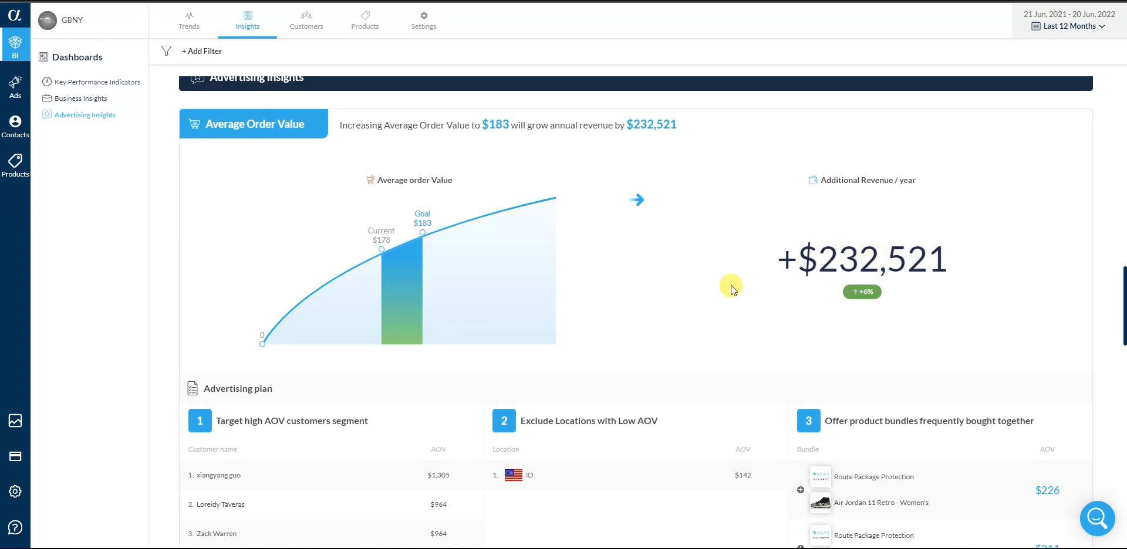
scroll(732, 285, "down", 1)
scroll(734, 276, "up", 1)
left_click_drag(1126, 301, 1125, 301)
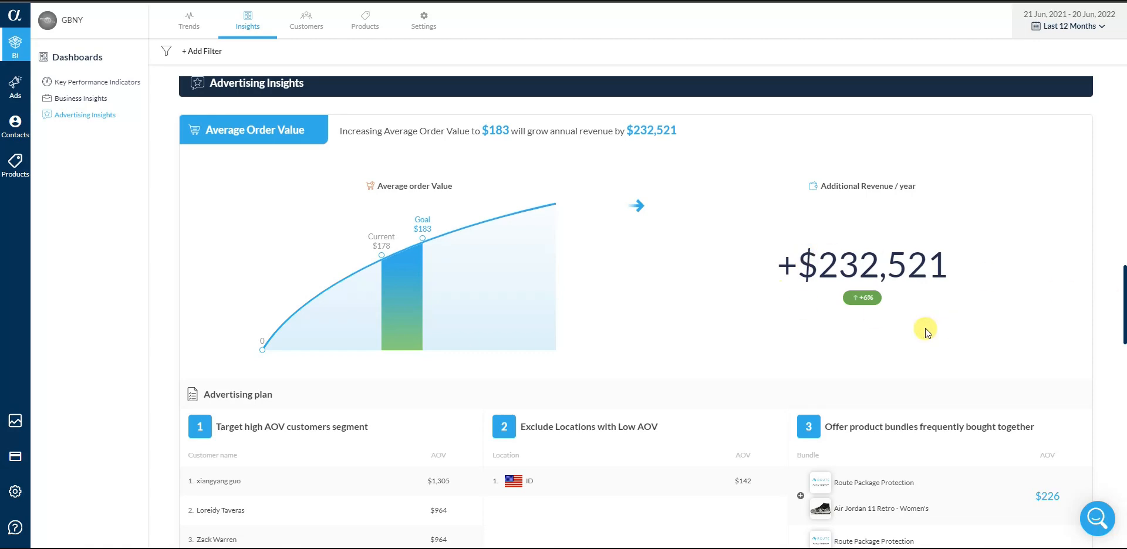
scroll(684, 347, "down", 2)
scroll(688, 346, "down", 2)
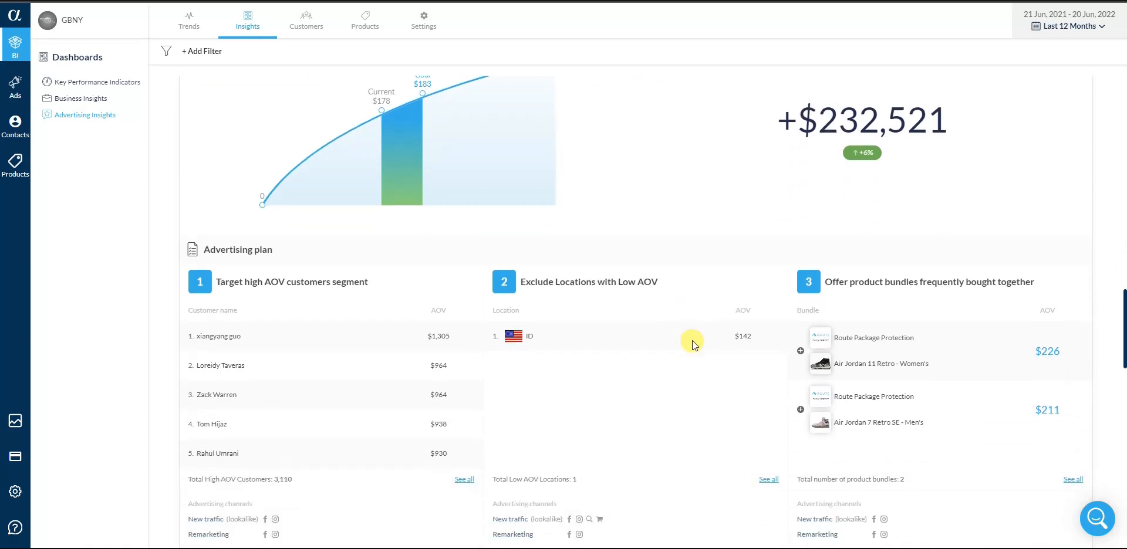
scroll(693, 343, "down", 2)
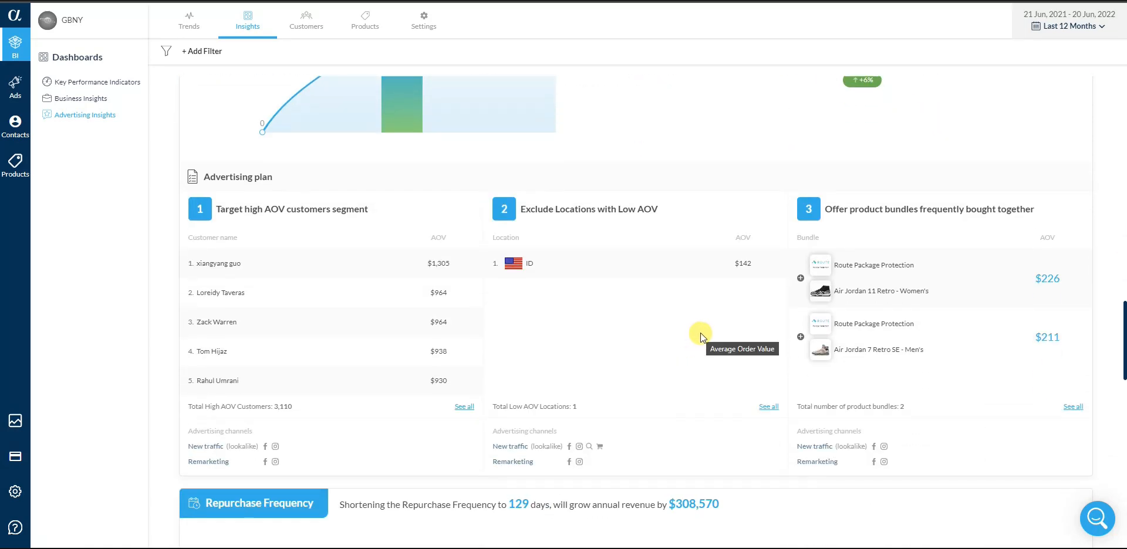
scroll(700, 333, "down", 4)
scroll(702, 326, "up", 1)
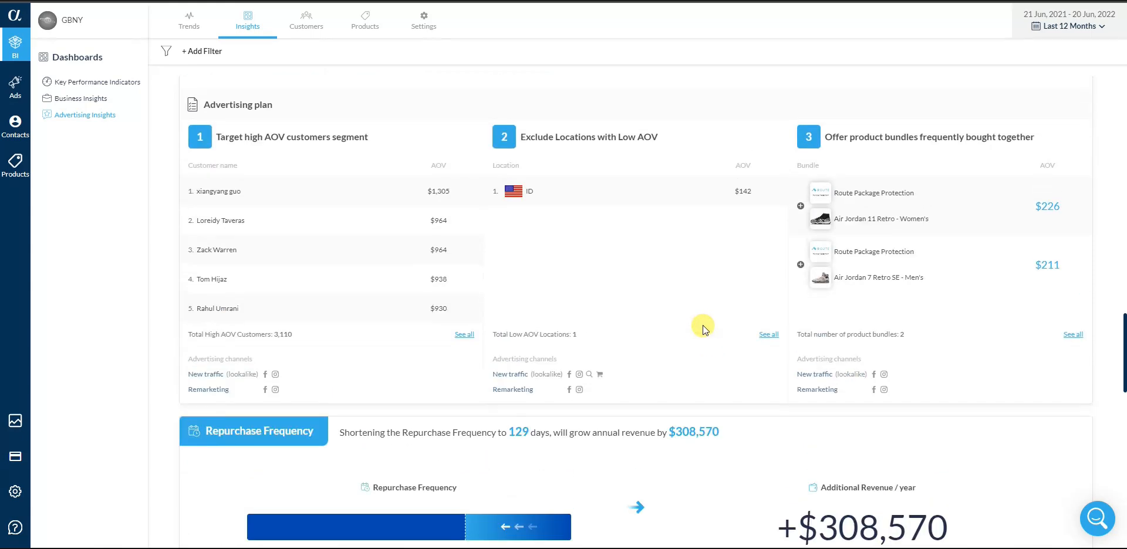
Examine the Repurchase Frequency insight, including its target days, additional yearly revenue and advertising plan
scroll(703, 326, "down", 2)
scroll(703, 326, "down", 1)
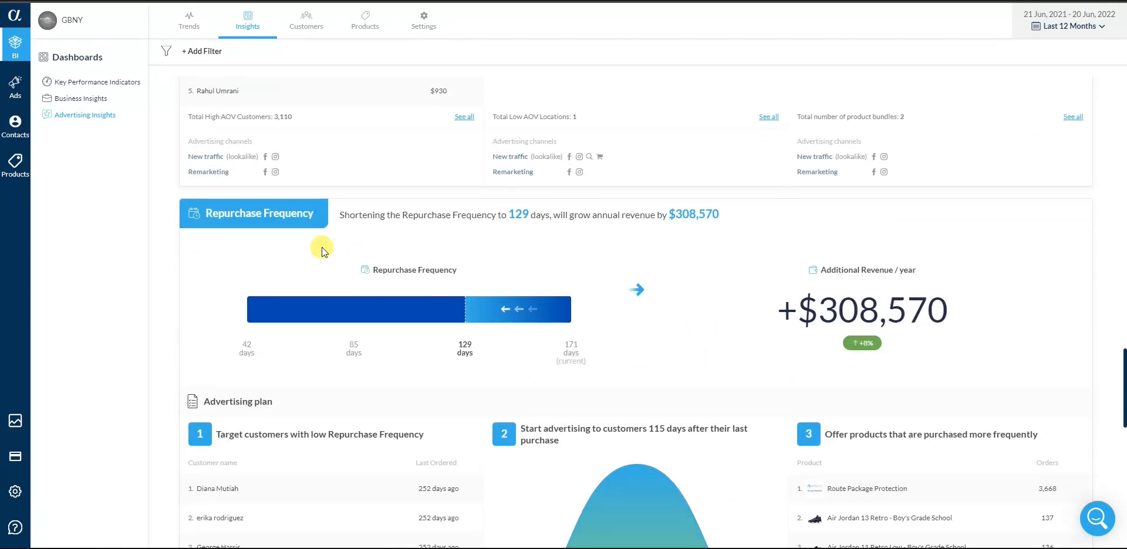
scroll(728, 310, "down", 1)
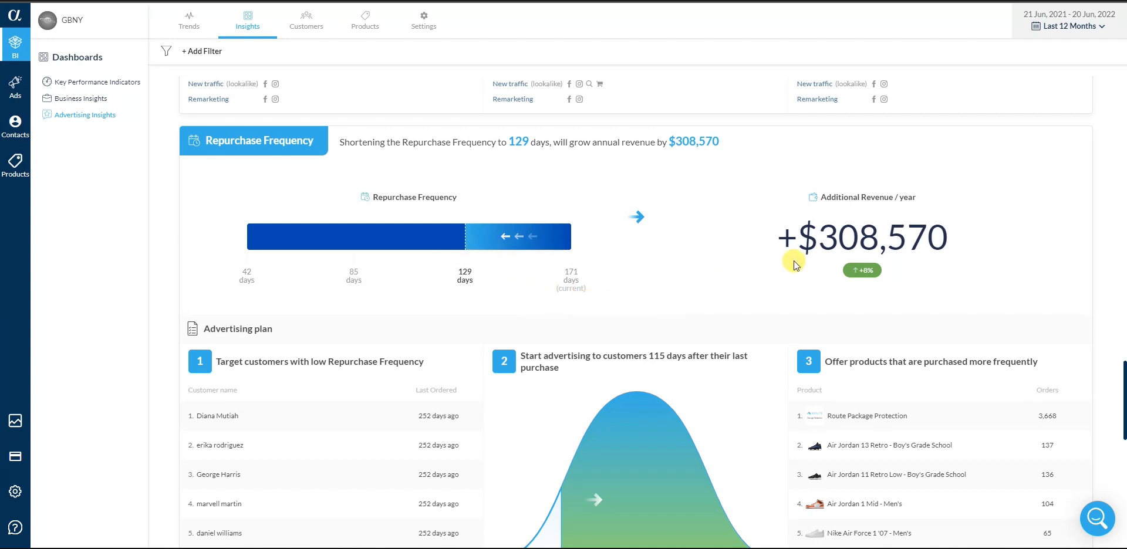
scroll(765, 259, "down", 1)
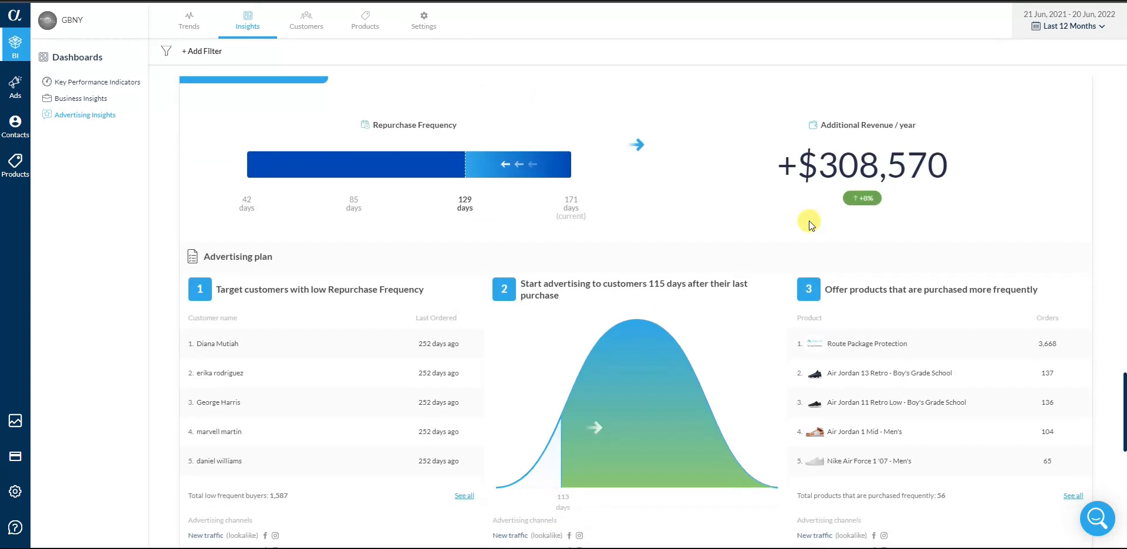
scroll(734, 223, "down", 1)
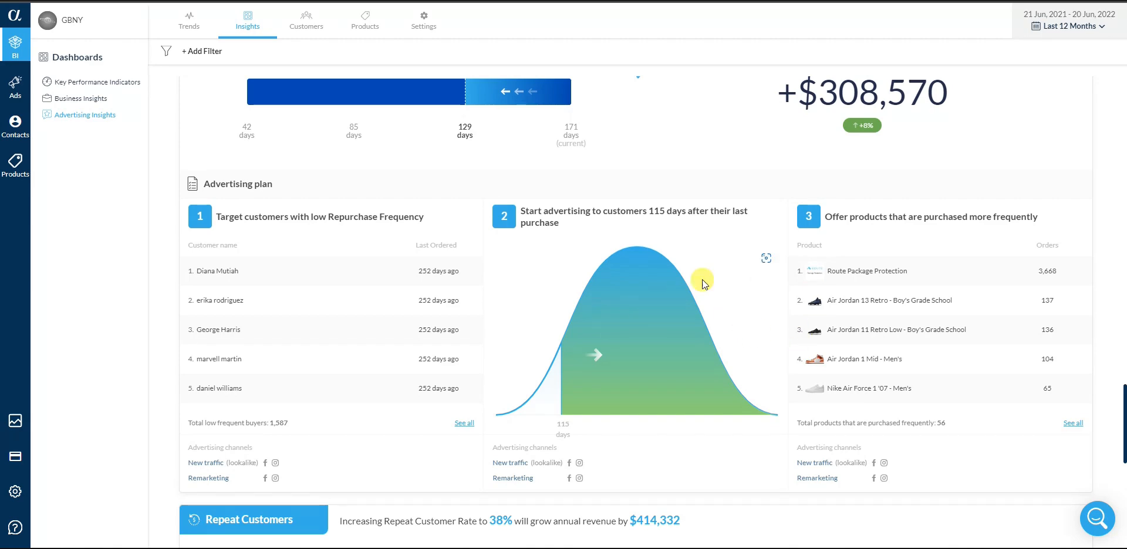
scroll(680, 297, "up", 1)
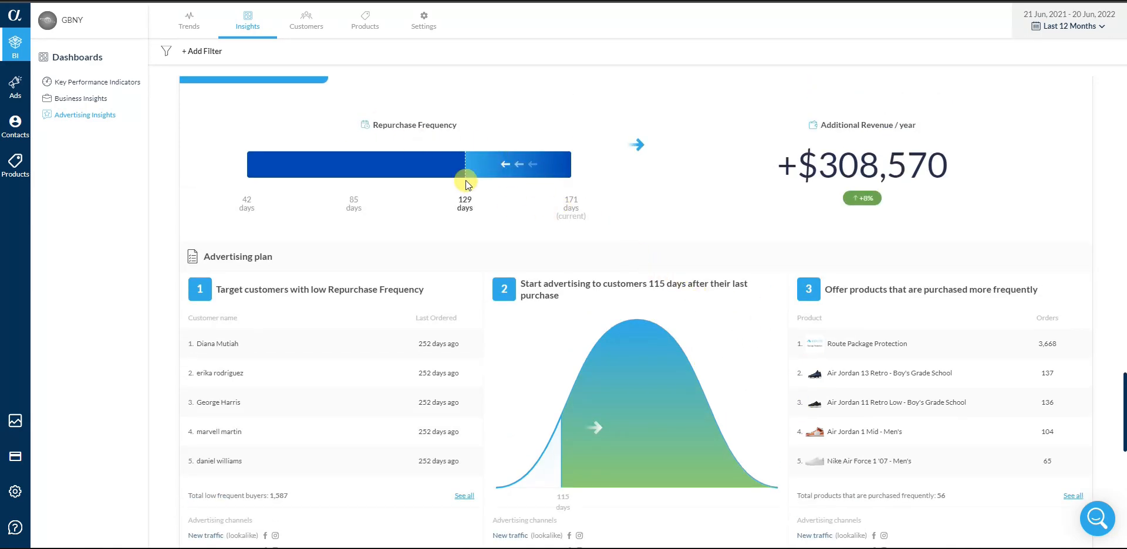
Examine the Repeat Customers insight, including its customer split, additional yearly revenue and advertising plan
scroll(485, 205, "down", 7)
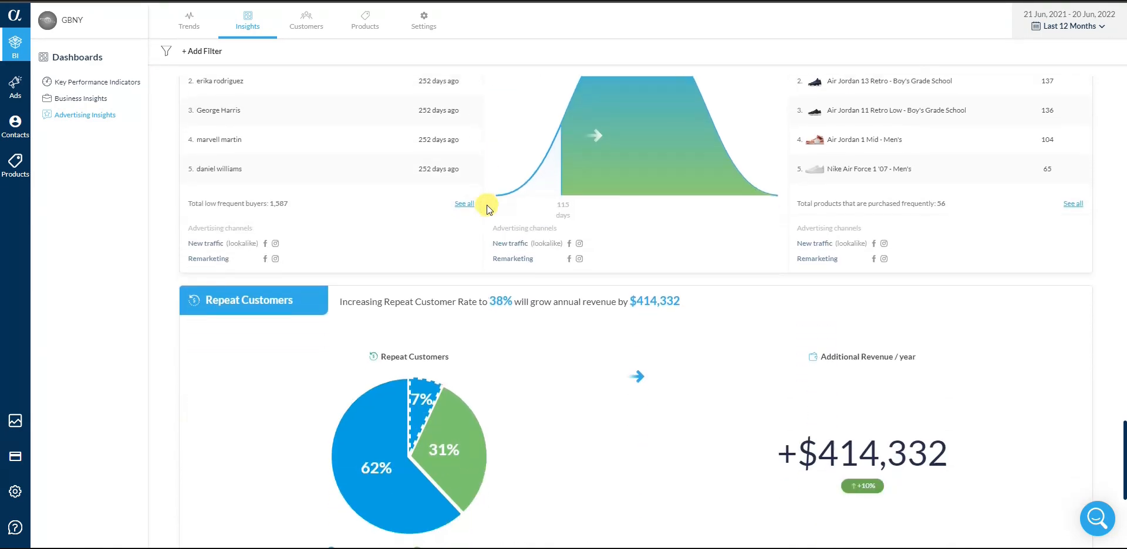
scroll(326, 154, "up", 1)
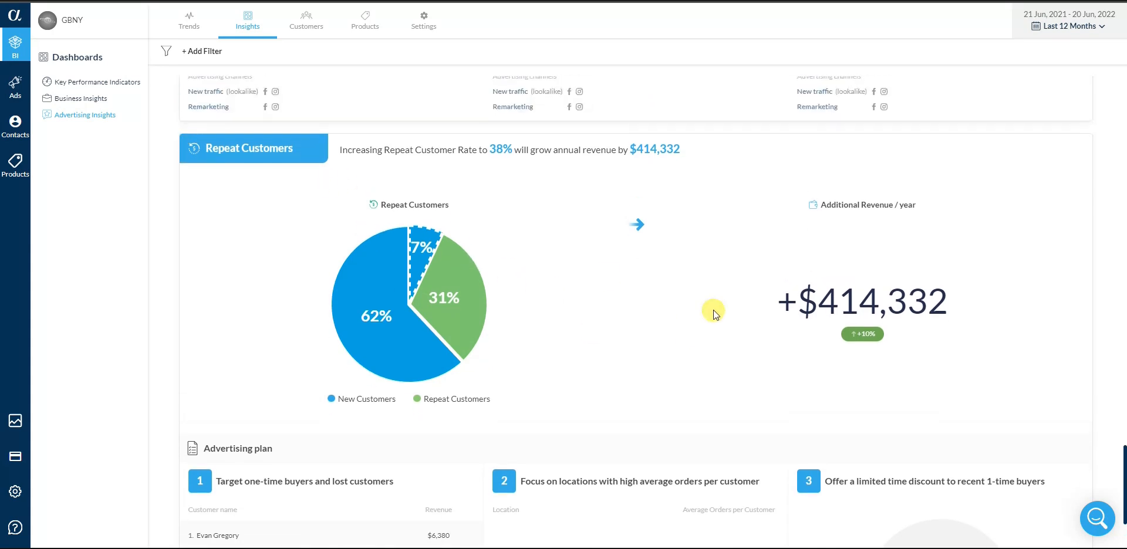
scroll(575, 248, "down", 1)
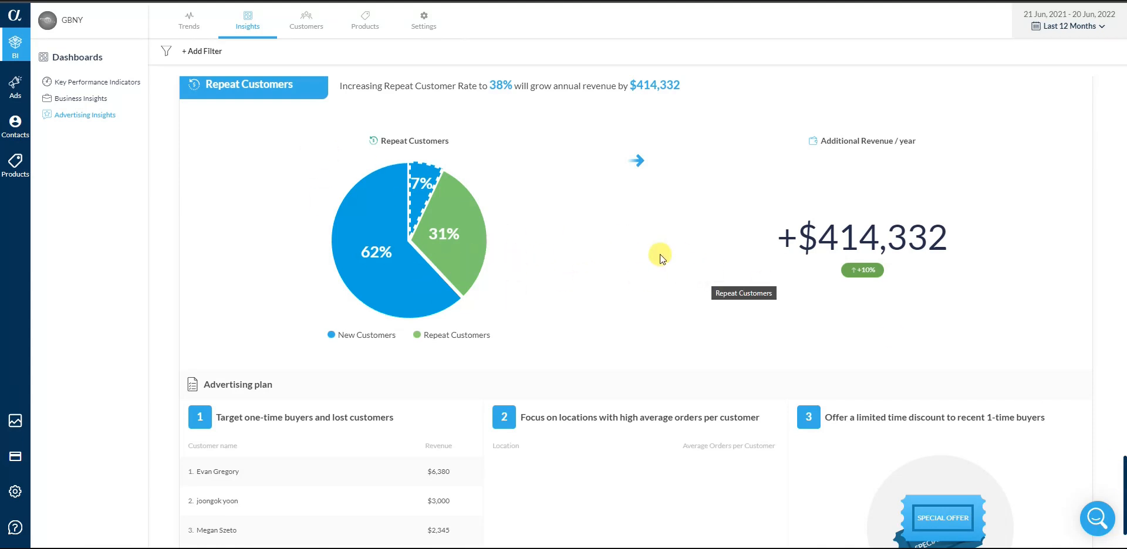
scroll(546, 279, "down", 2)
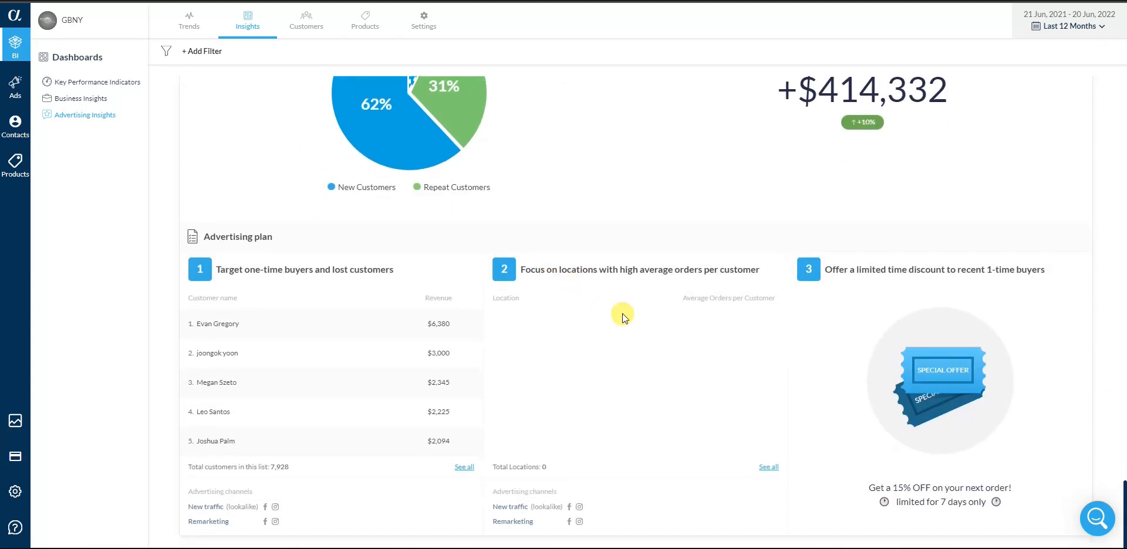
scroll(658, 375, "up", 4)
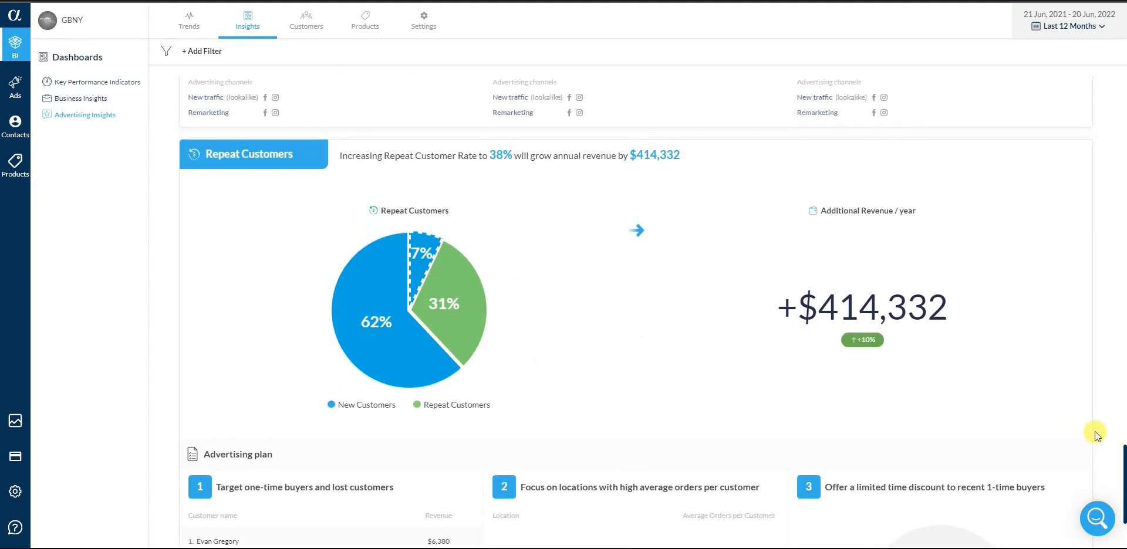
left_click_drag(1122, 478, 1106, 57)
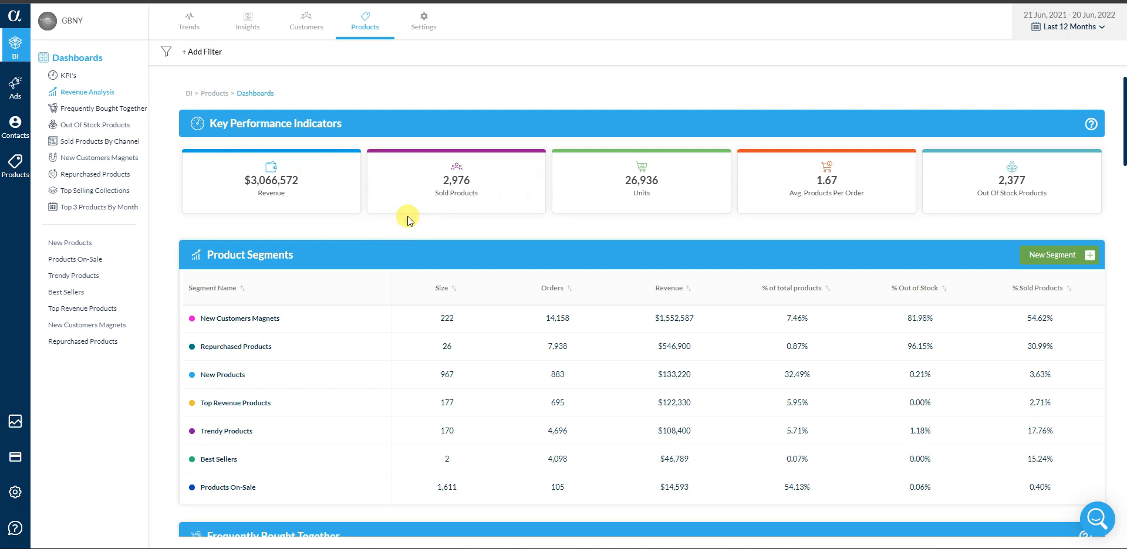
Review the Product Segments, Frequently Bought Together and Out Of Stock Products sections of the product dashboard
scroll(403, 217, "down", 1)
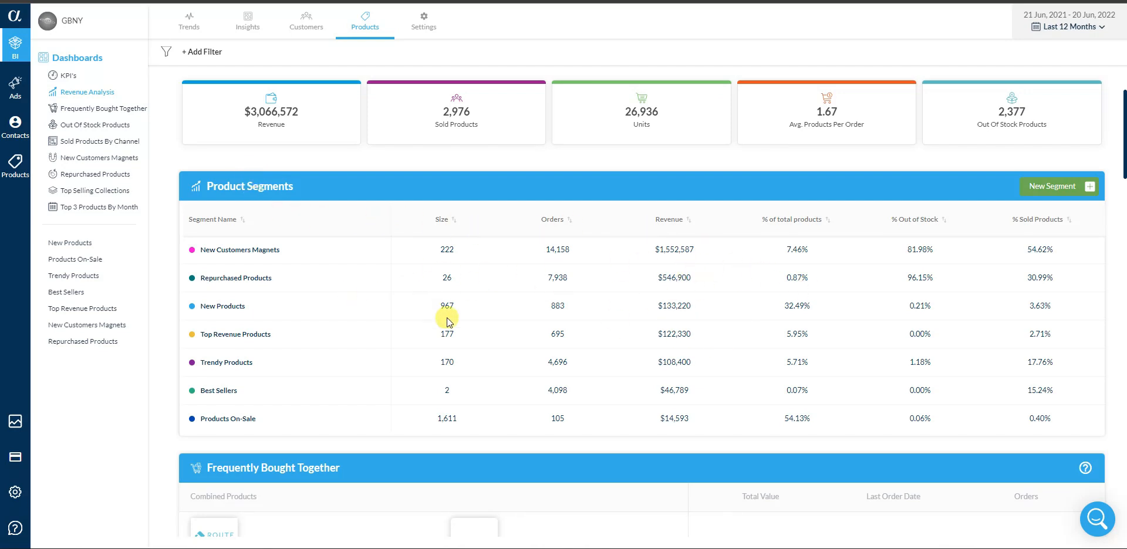
scroll(364, 293, "down", 1)
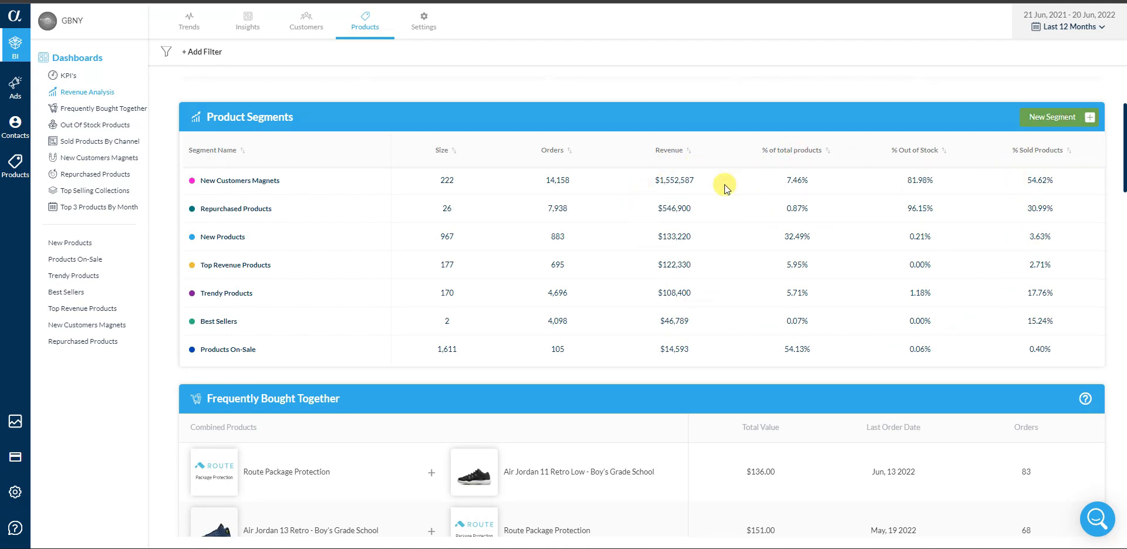
scroll(377, 328, "down", 4)
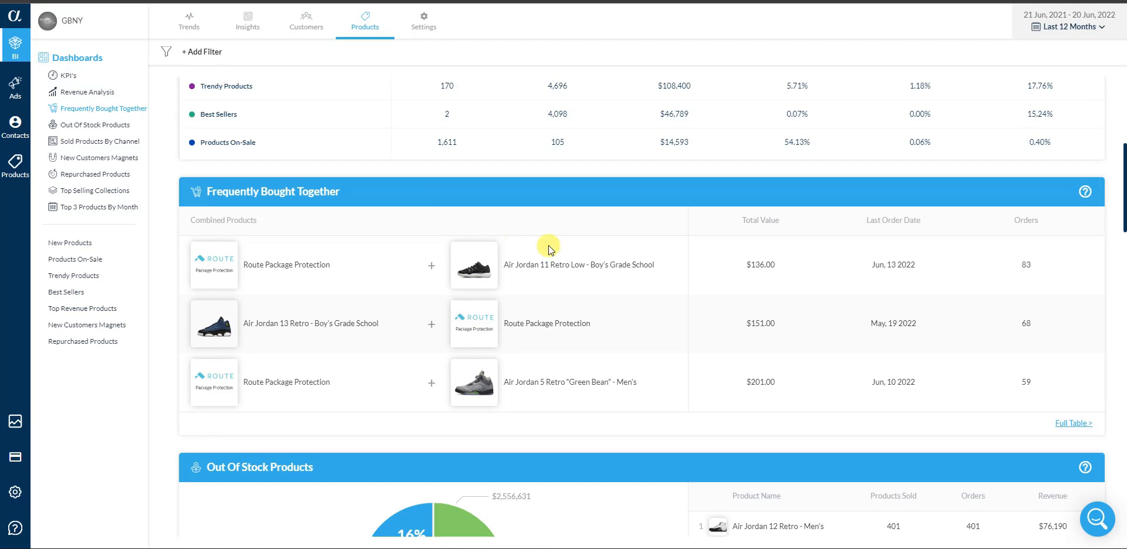
scroll(482, 235, "down", 1)
scroll(541, 235, "down", 3)
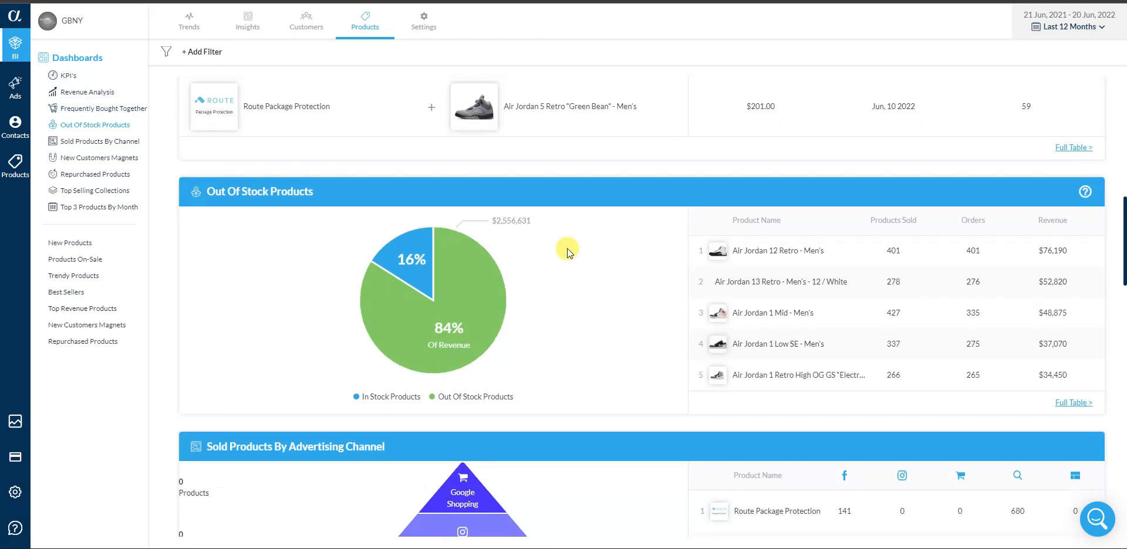
Examine the Sold Products By Advertising Channel pyramid and preview the products sold through Facebook
scroll(564, 251, "down", 1)
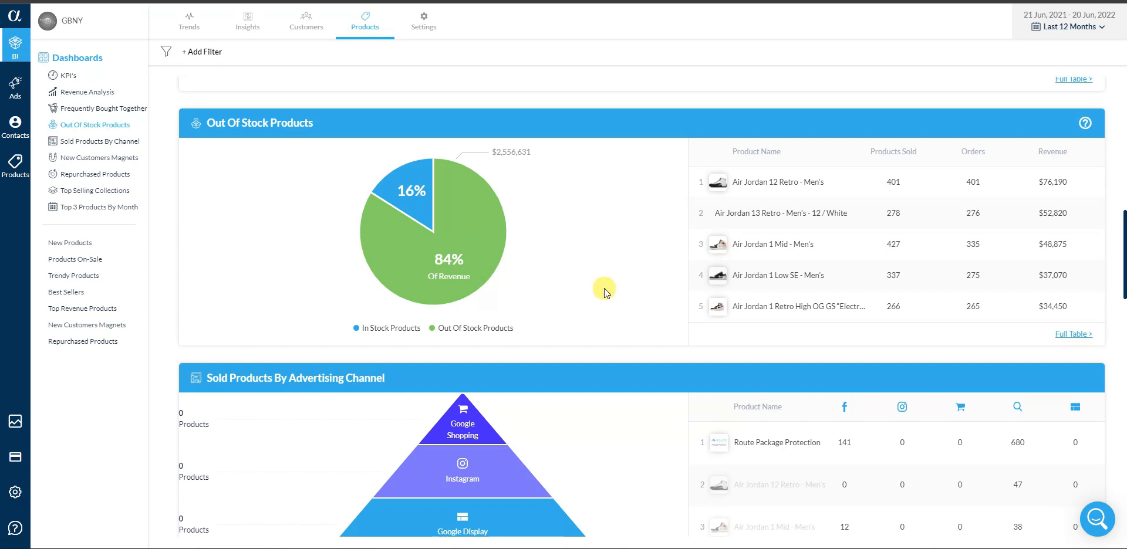
scroll(603, 288, "down", 3)
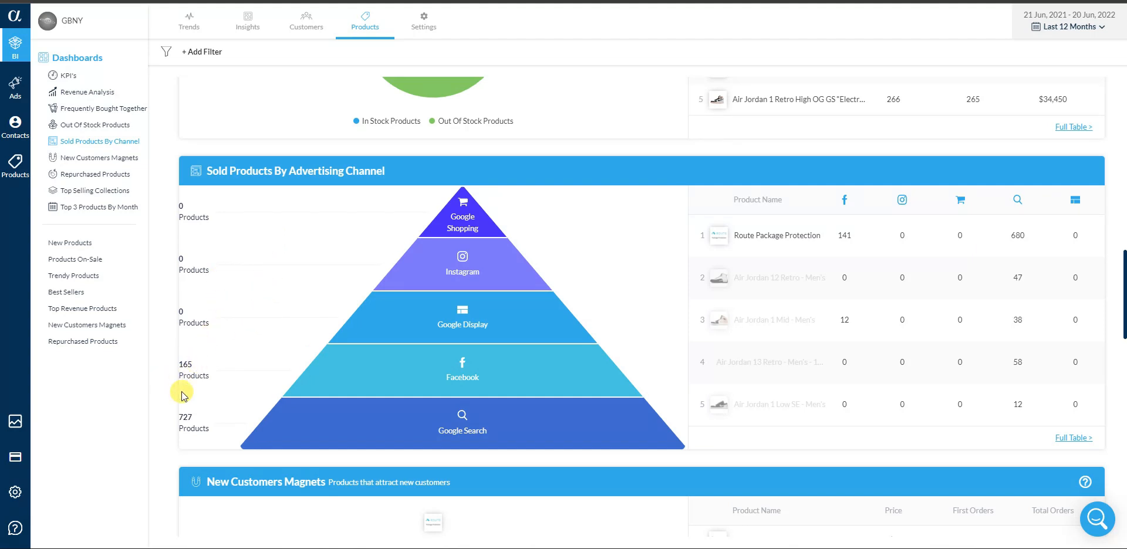
mouse_move(276, 448)
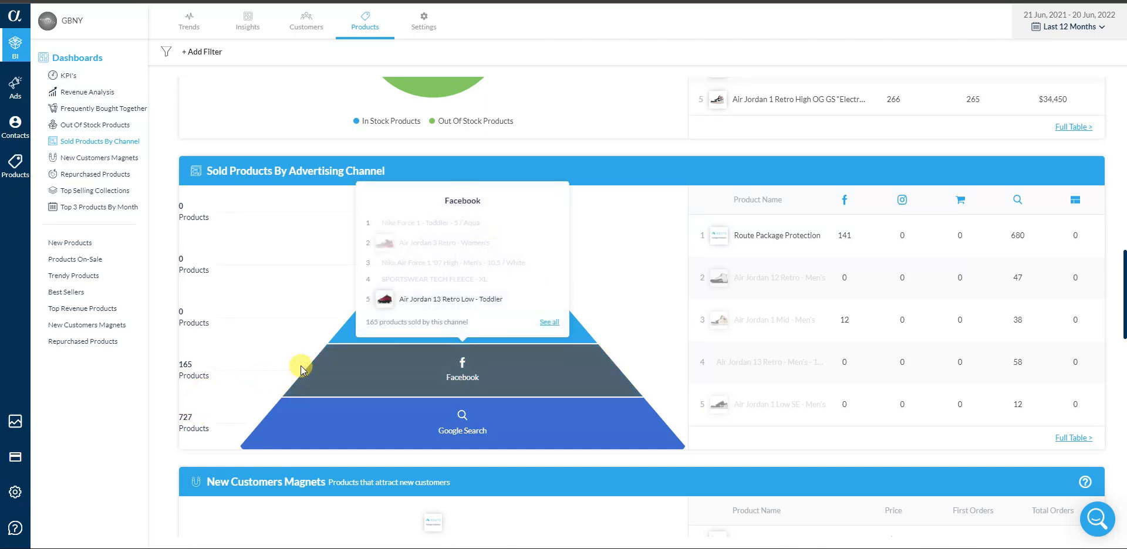
Examine the New Customers Magnets ranking and the Repurchased Products share
scroll(194, 373, "down", 5)
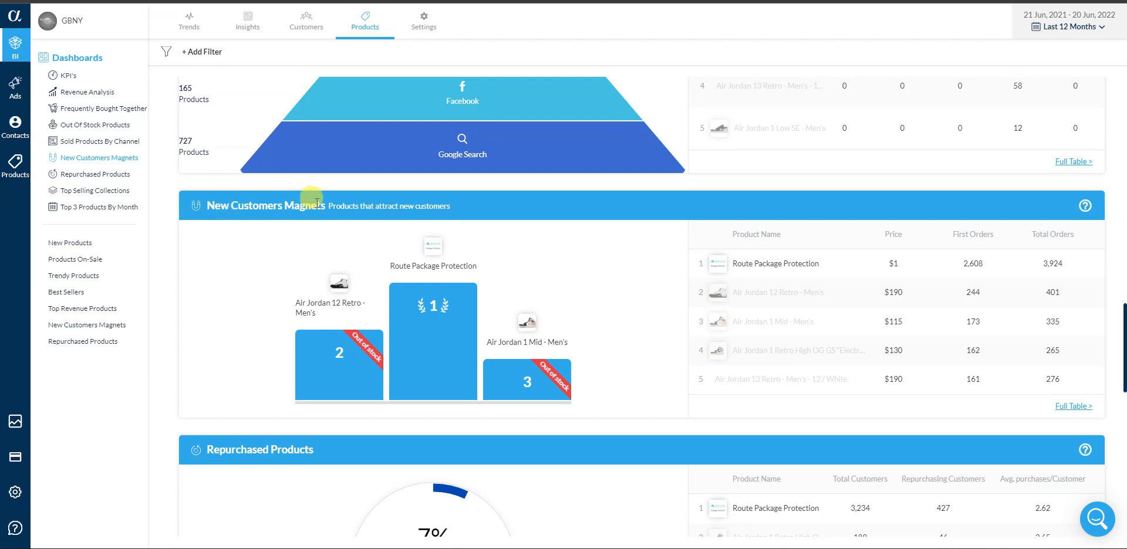
left_click_drag(461, 206, 319, 203)
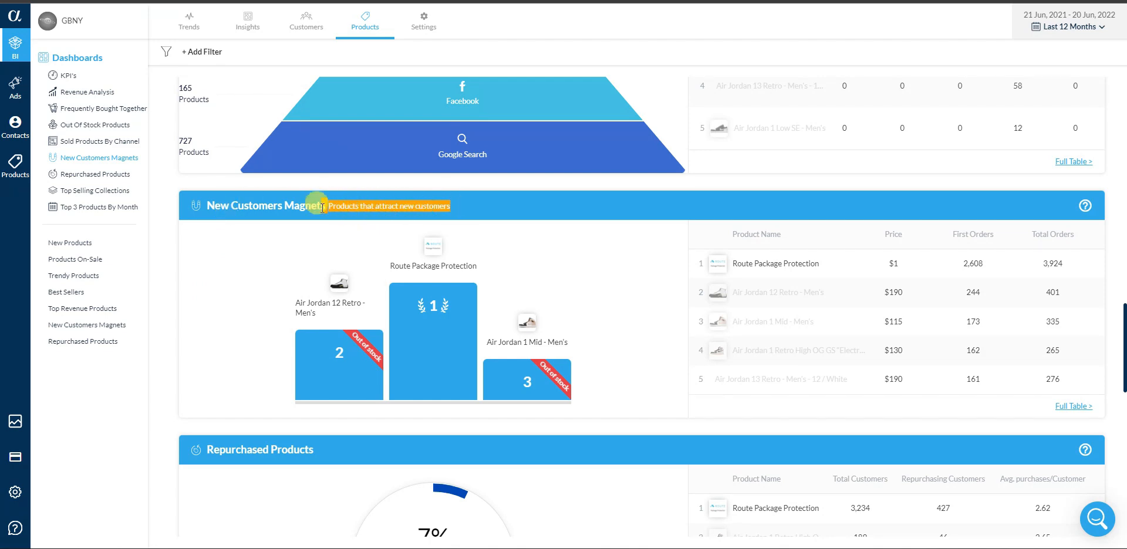
left_click(464, 201)
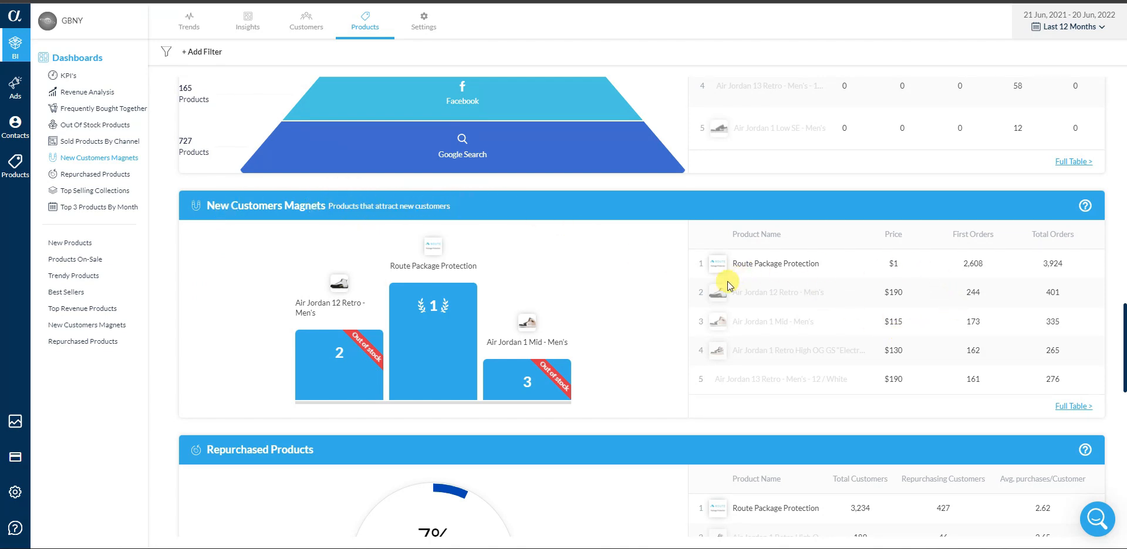
scroll(709, 320, "down", 3)
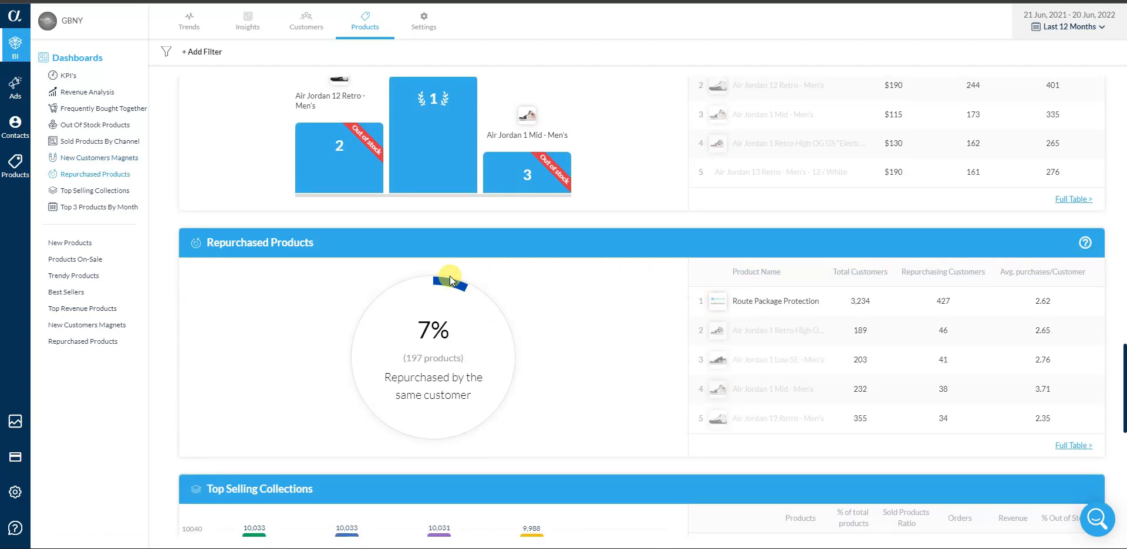
scroll(603, 295, "down", 3)
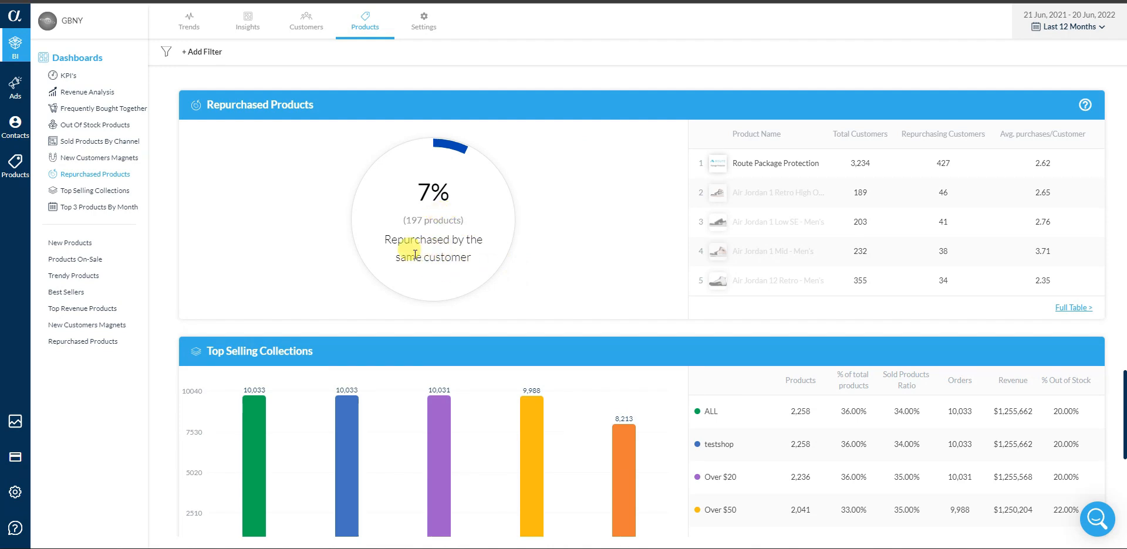
Review the Top Selling Collections and Top 3 Products By Month charts with their tables
scroll(493, 269, "down", 4)
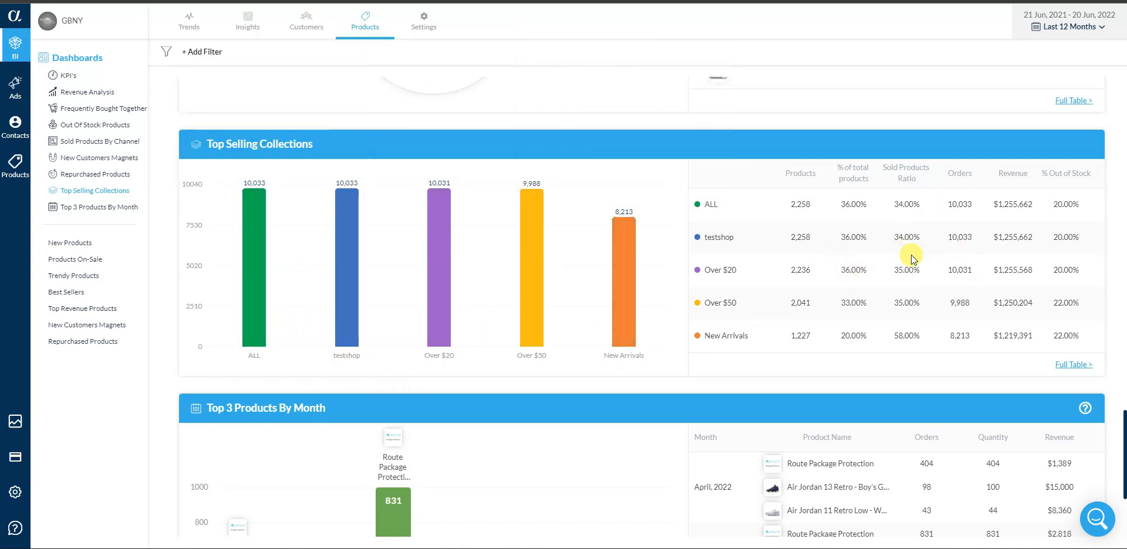
scroll(907, 252, "down", 3)
scroll(871, 248, "down", 1)
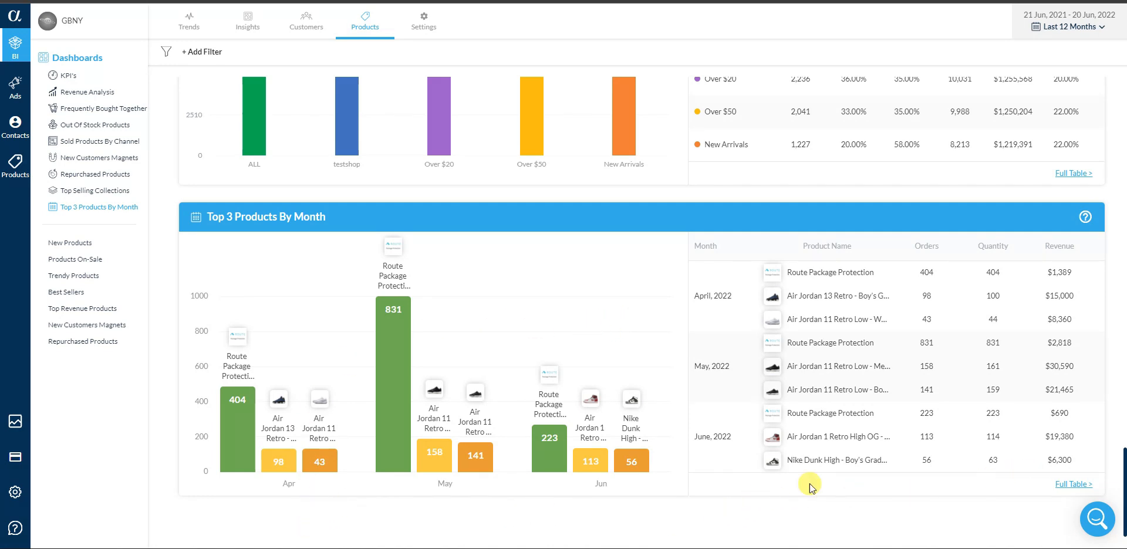
scroll(707, 471, "up", 6)
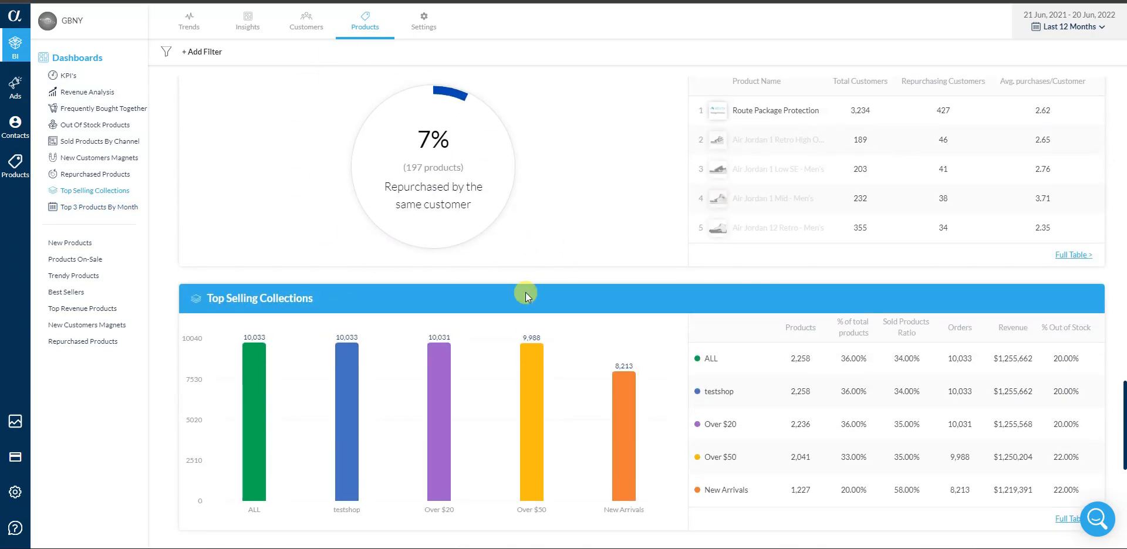
scroll(564, 357, "up", 4)
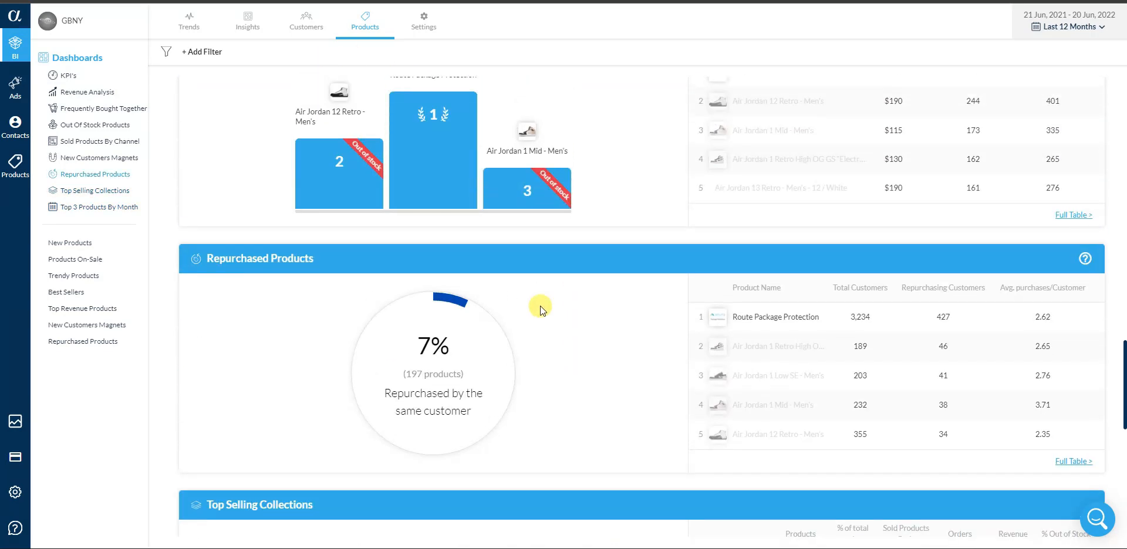
Review the Customers dashboard, including customer segments, customers trend, monthly new-customer revenue and key performance indicators
left_click(305, 23)
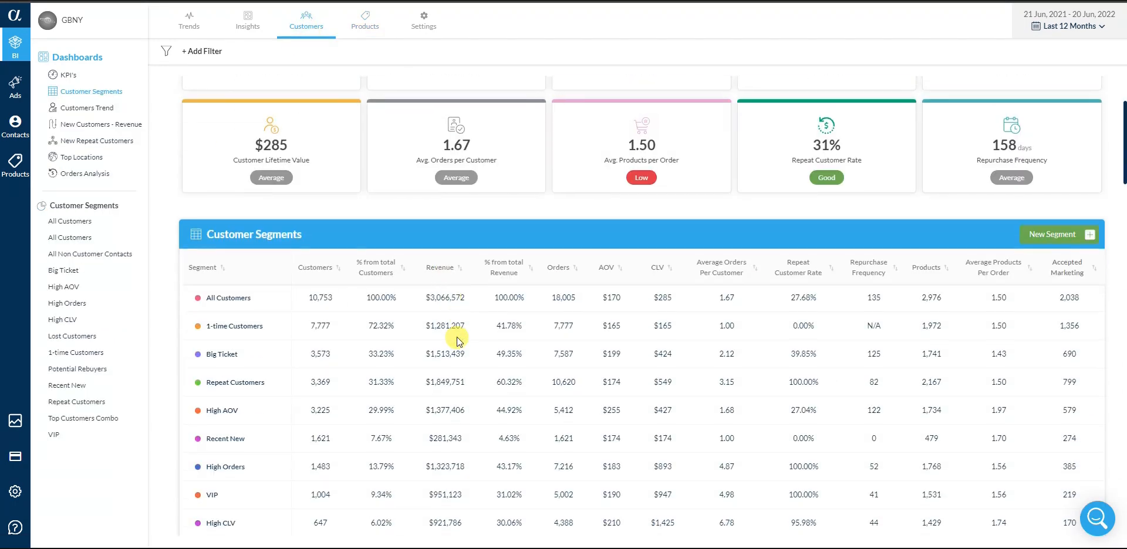
scroll(284, 179, "down", 2)
scroll(282, 178, "up", 2)
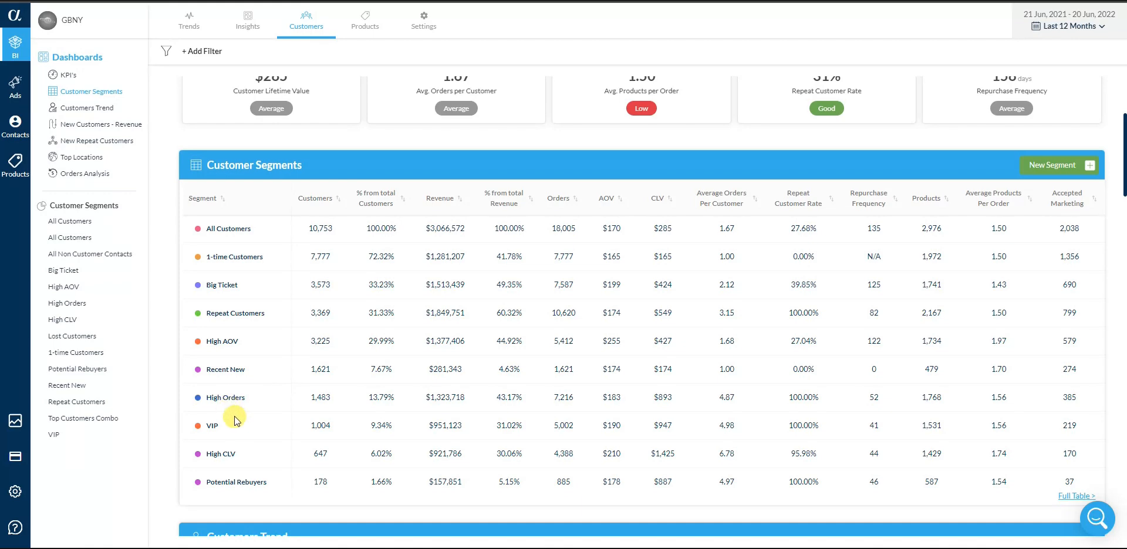
scroll(309, 441, "down", 1)
scroll(283, 372, "down", 1)
scroll(283, 371, "down", 3)
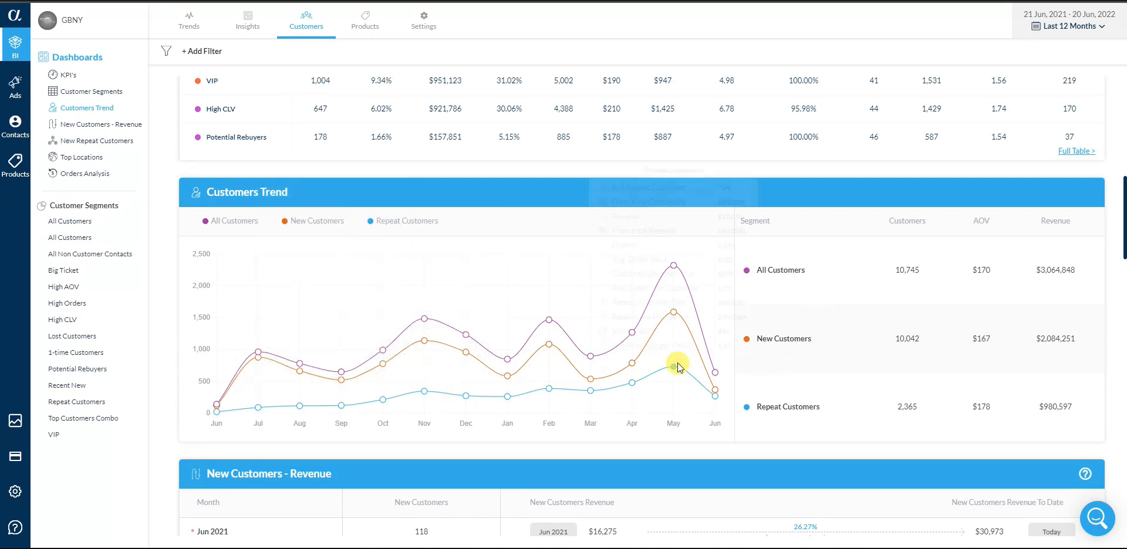
scroll(677, 367, "down", 4)
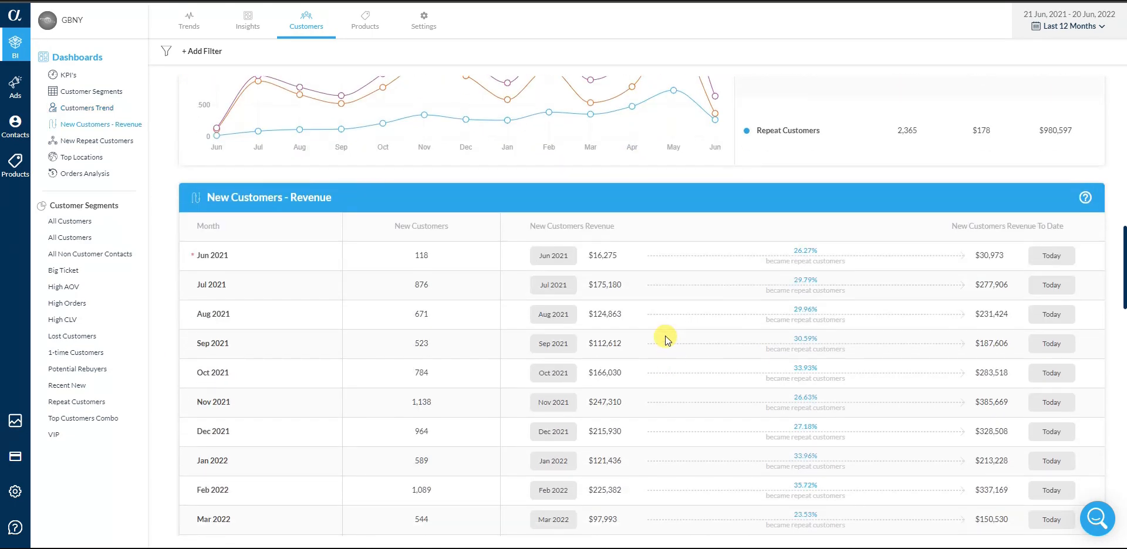
left_click_drag(1122, 269, 1121, 112)
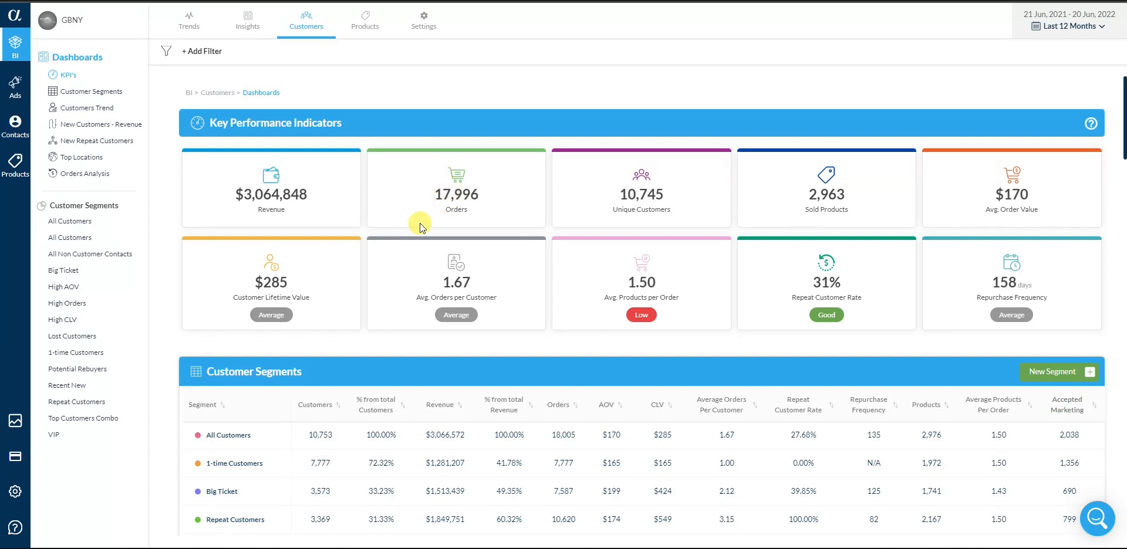
Enable the Facebook integration, authorize AdScale's access, and apply the Casual Ecommerce page, pixel and ad account under Luna Digital, LLC
left_click(16, 492)
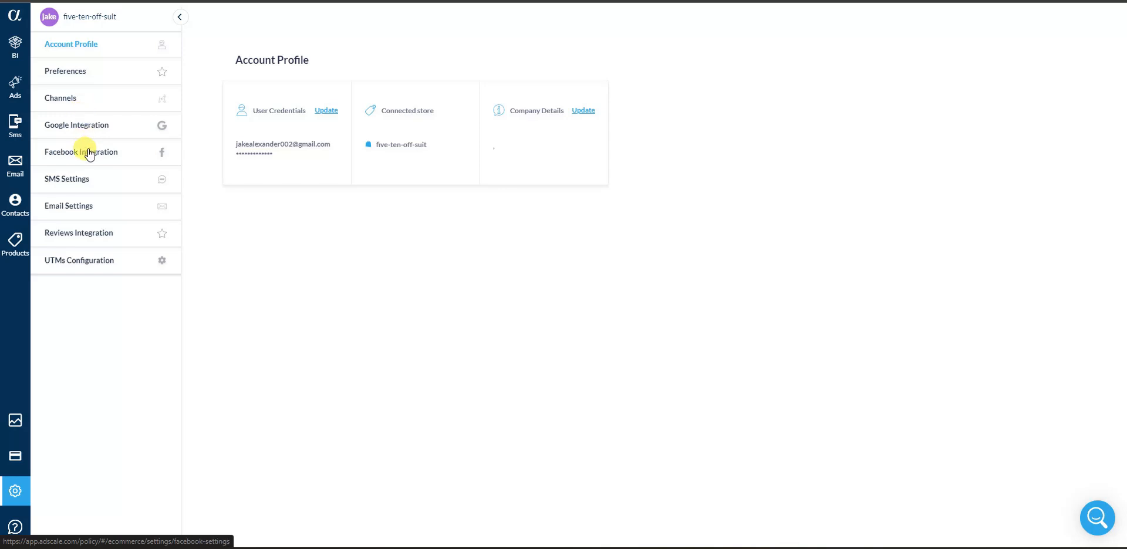
left_click(89, 152)
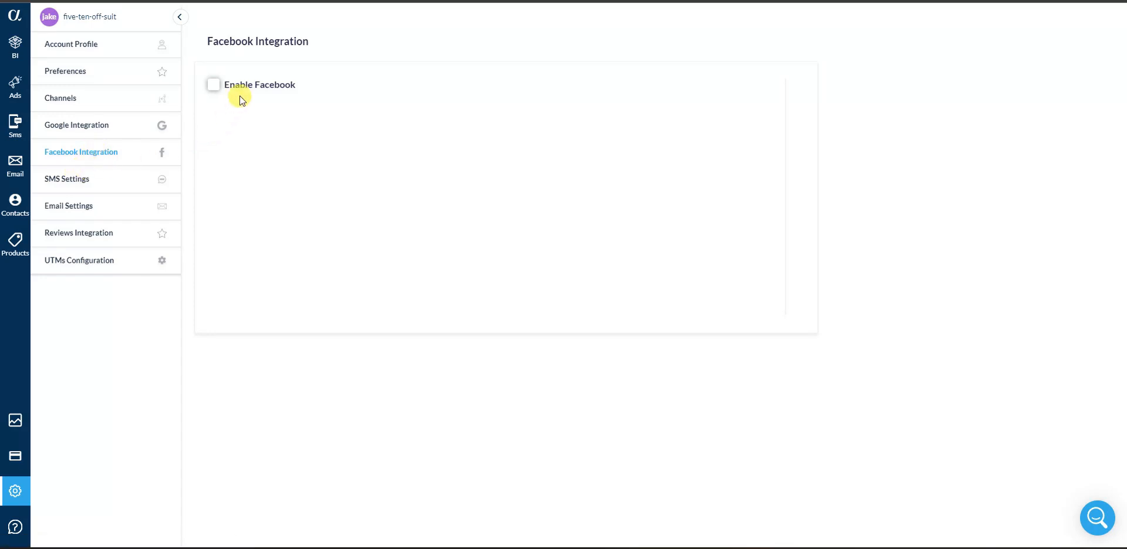
left_click(267, 91)
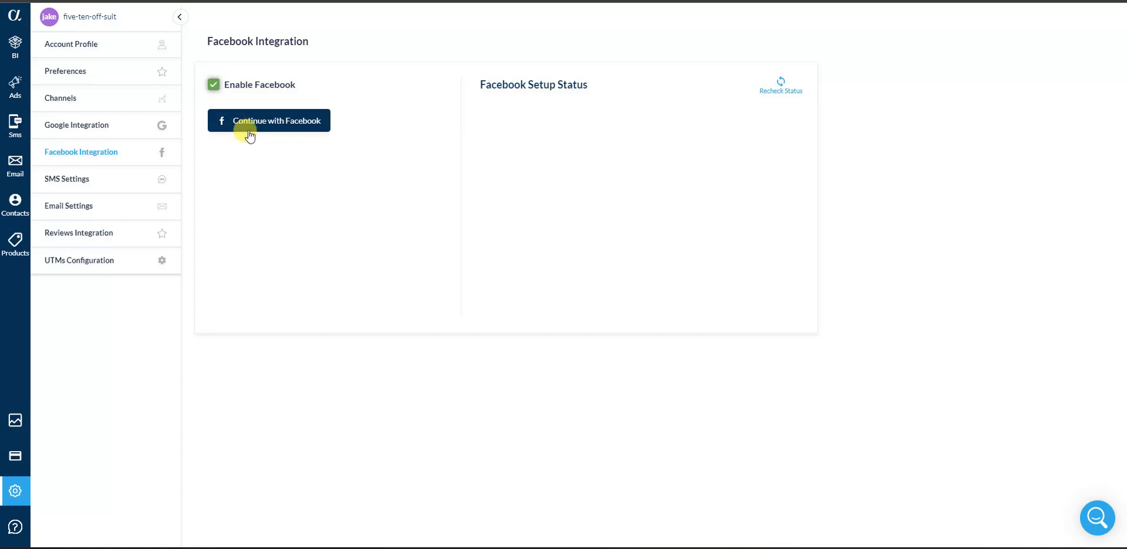
left_click(305, 127)
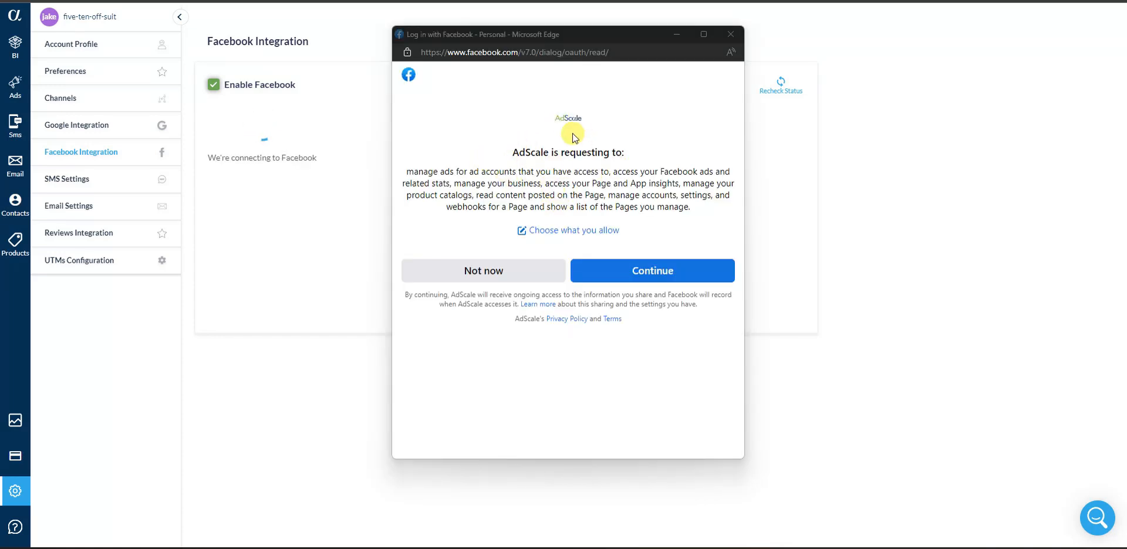
left_click(663, 280)
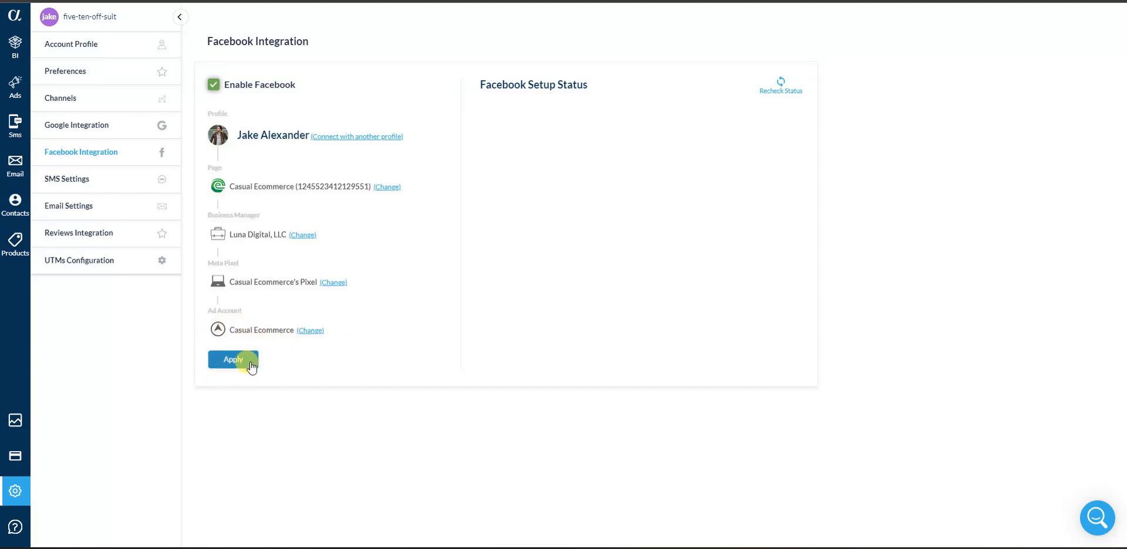
left_click(249, 361)
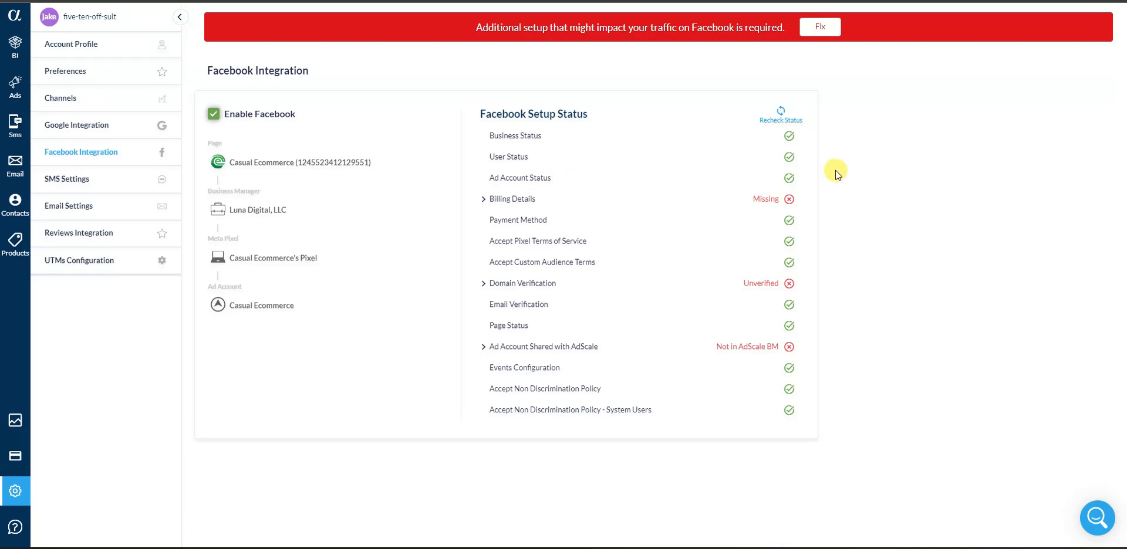
Examine the Facebook setup status, checking Billing Details and the fix instructions for Ad Account Shared with AdScale
left_click(521, 203)
left_click(520, 201)
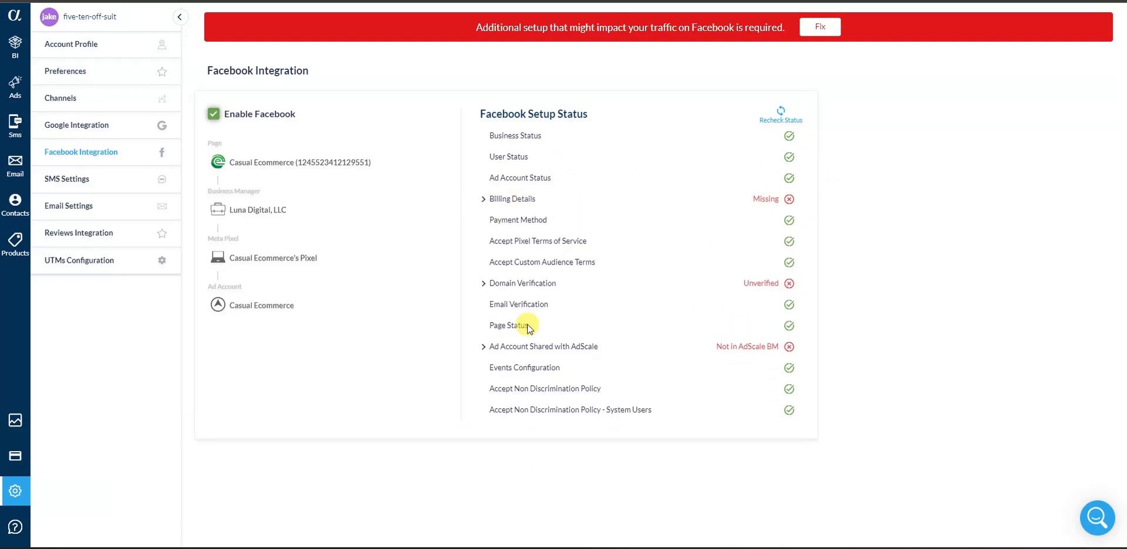
left_click(552, 346)
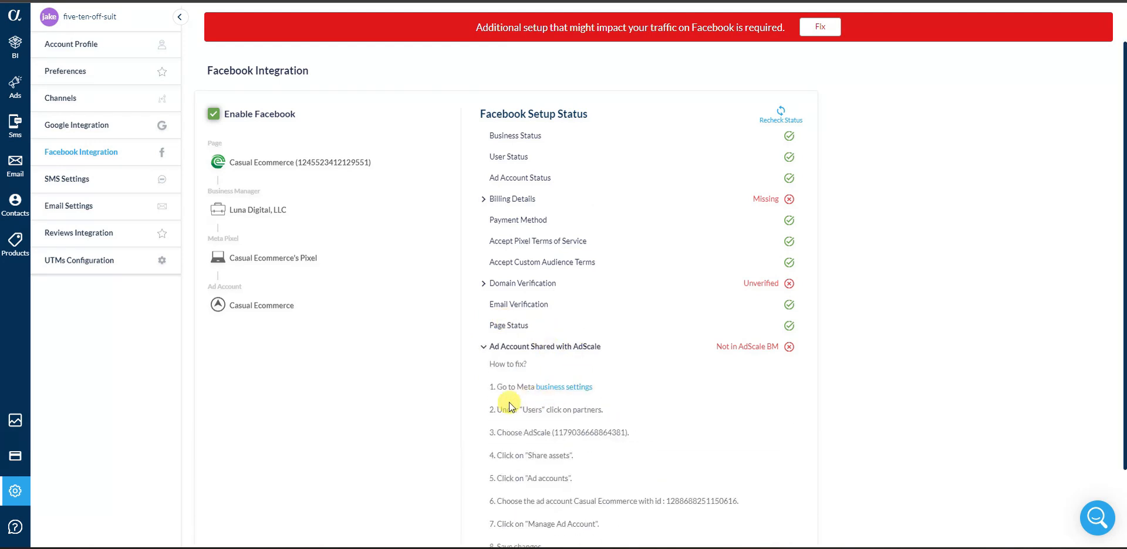
left_click(583, 347)
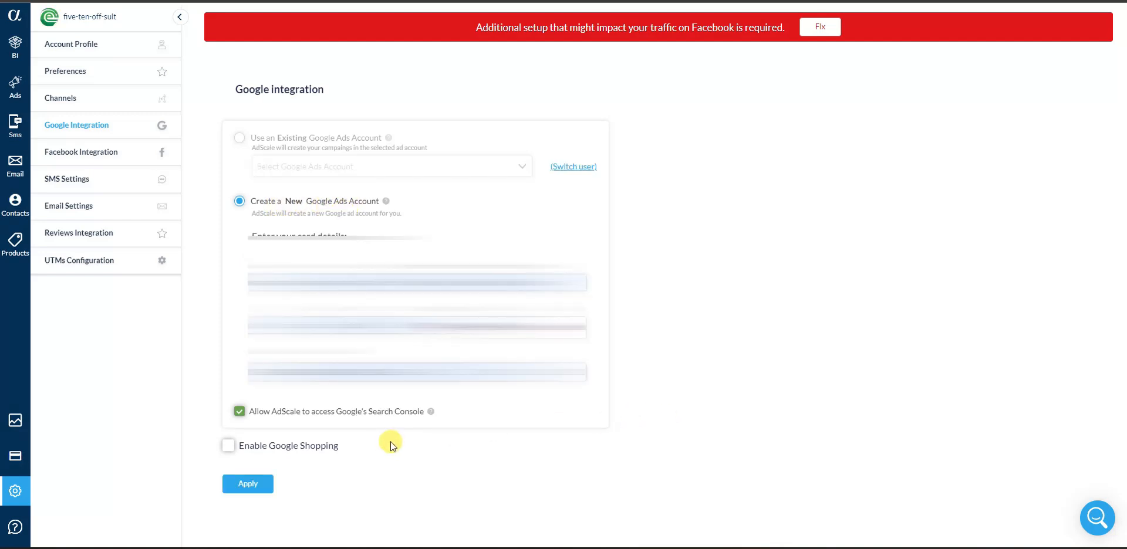
Enable Google Shopping with a new Merchant Center account, set the main store category to Toys & Games, and apply the Google integration
left_click(303, 450)
scroll(667, 429, "down", 3)
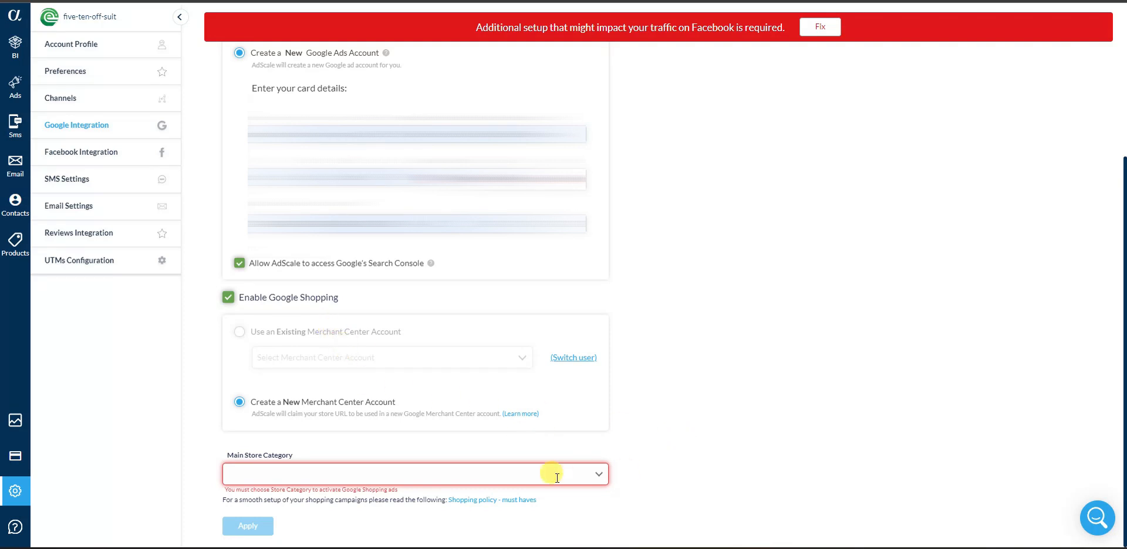
left_click(598, 476)
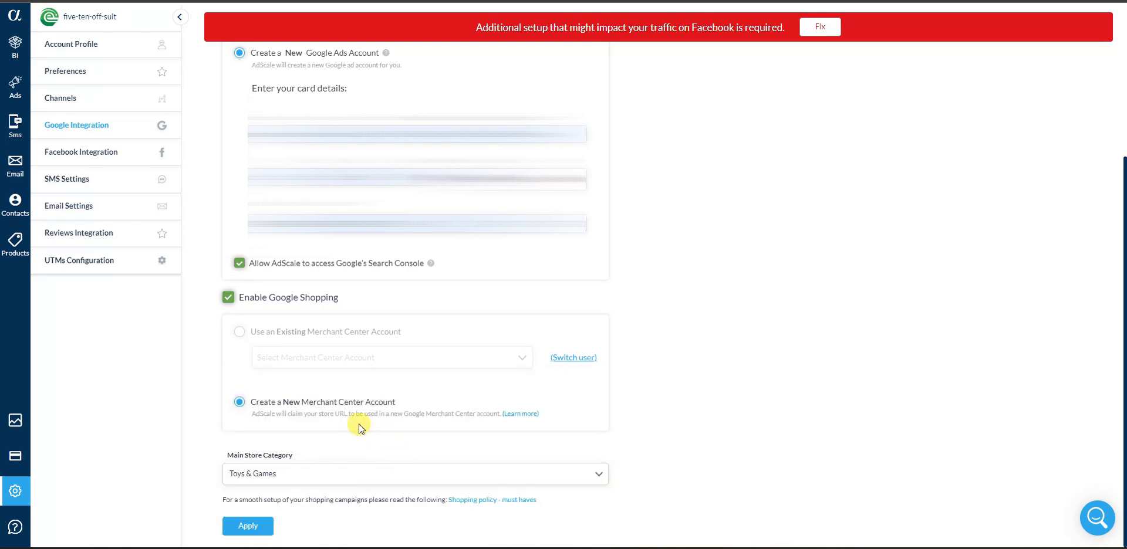
left_click(248, 527)
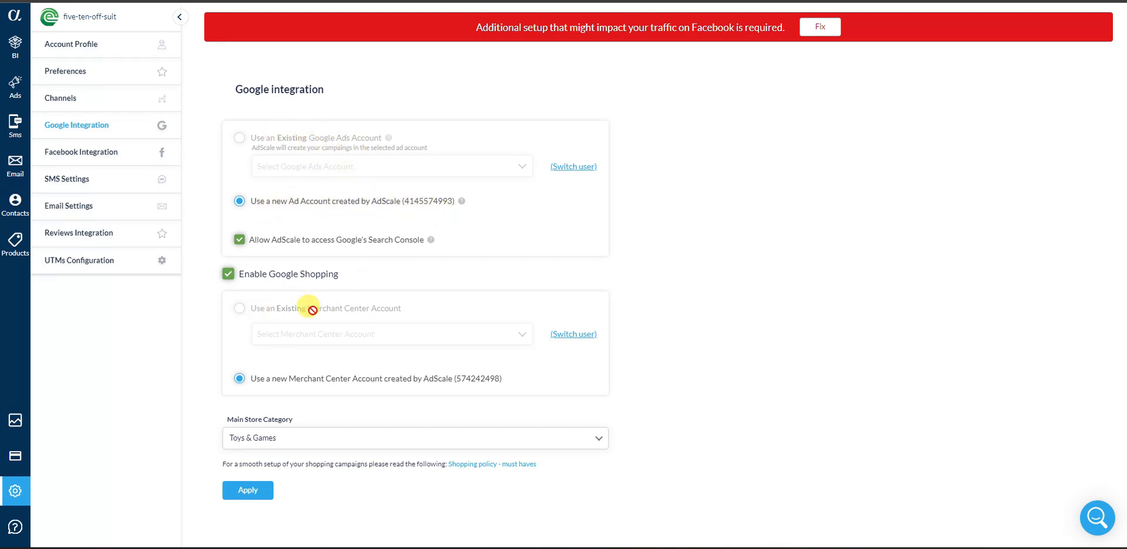
left_click(247, 489)
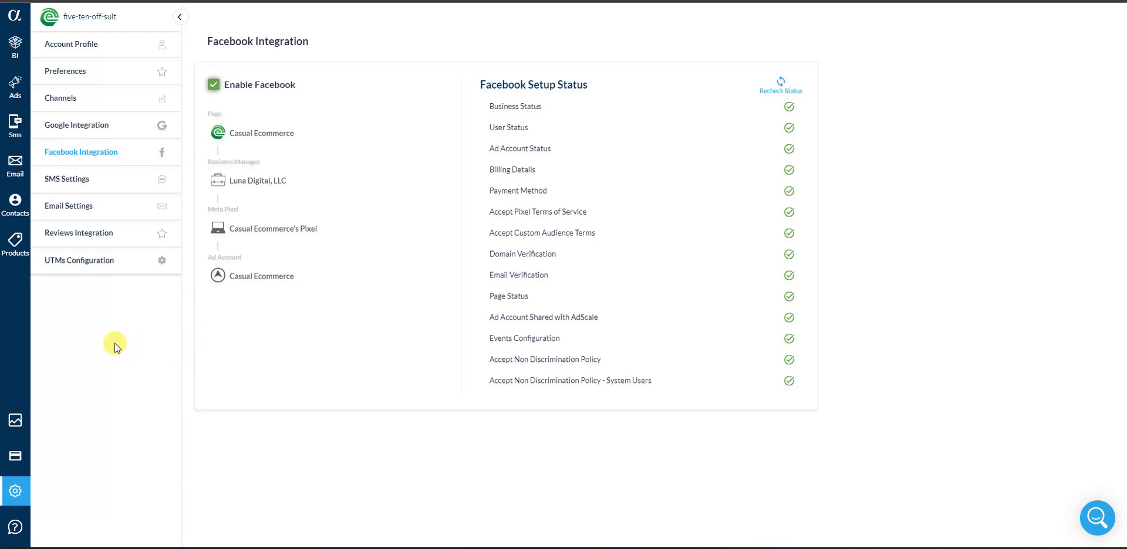
Open the ads area and include United States as a targeted location for the first campaign
left_click(18, 88)
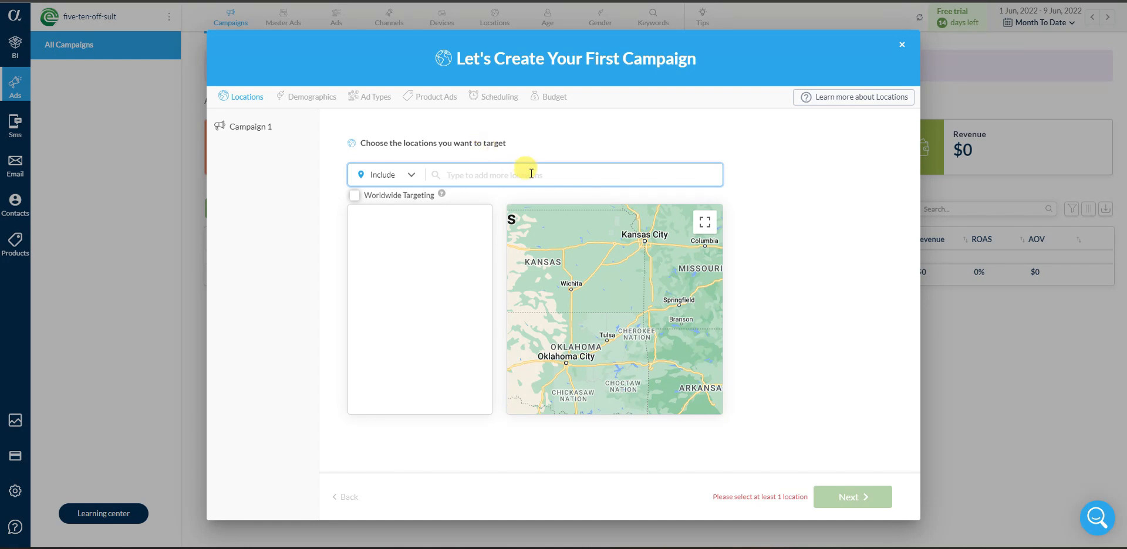
type("nited")
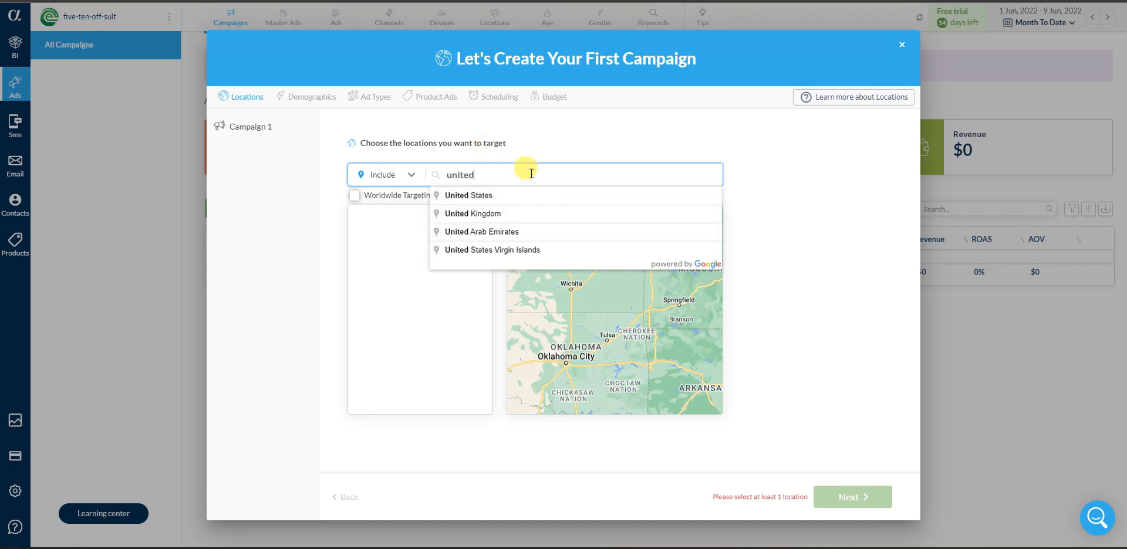
left_click(510, 196)
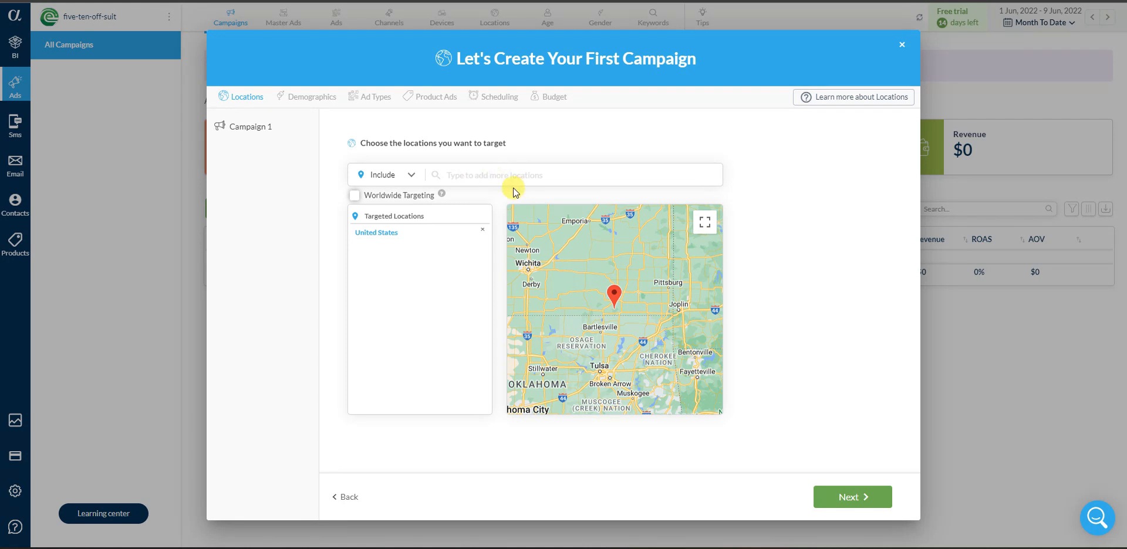
Try adding Canada as a second targeted location, and remove it from the list
left_click(526, 176)
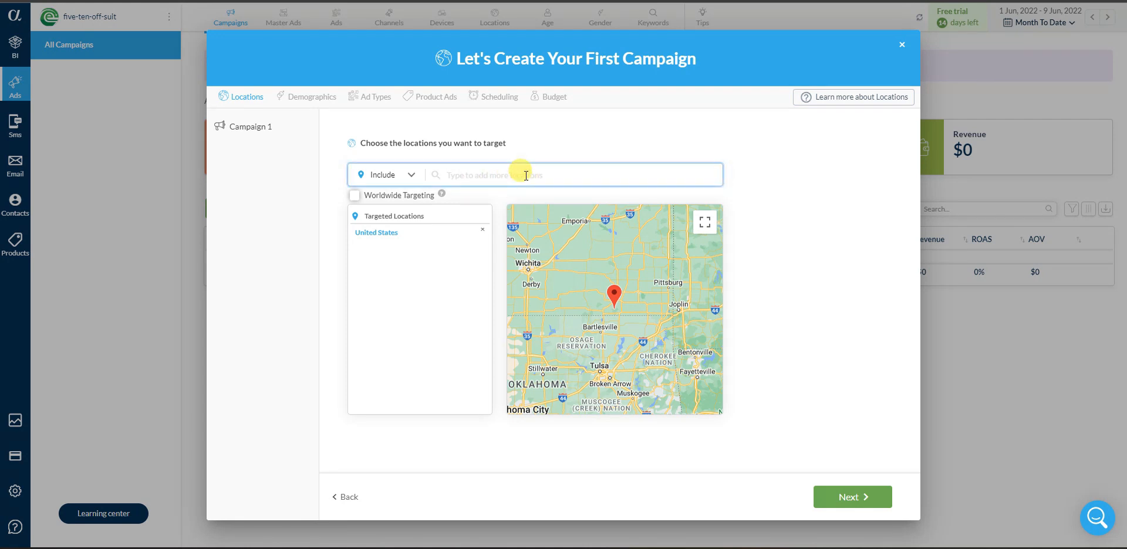
type("canada")
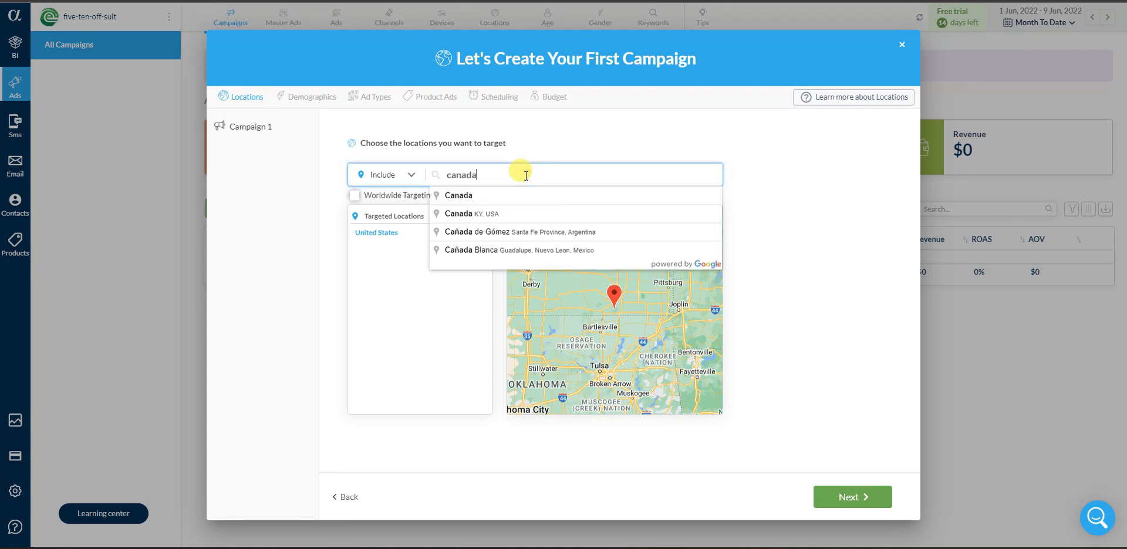
left_click(500, 200)
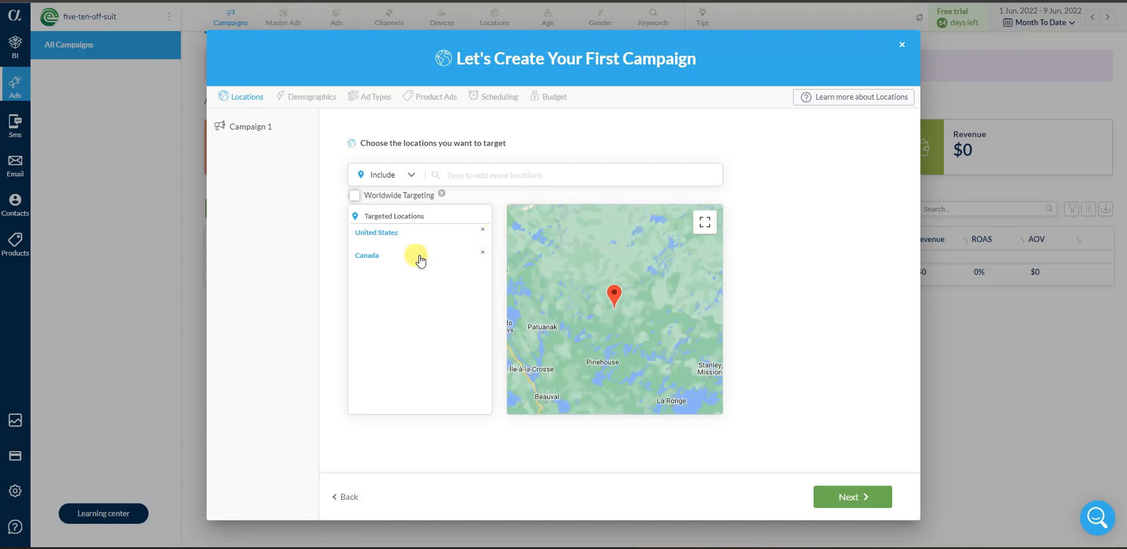
left_click(483, 254)
Accept the targeted locations, keep ages 18-65+ and both genders, and choose Product Ads as the ad type
left_click(849, 495)
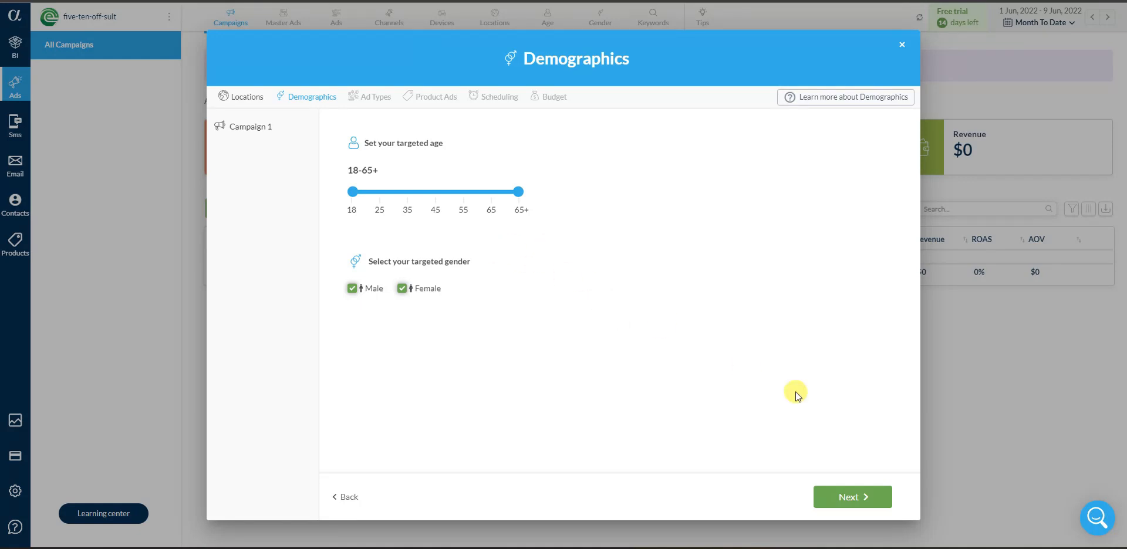
left_click(861, 492)
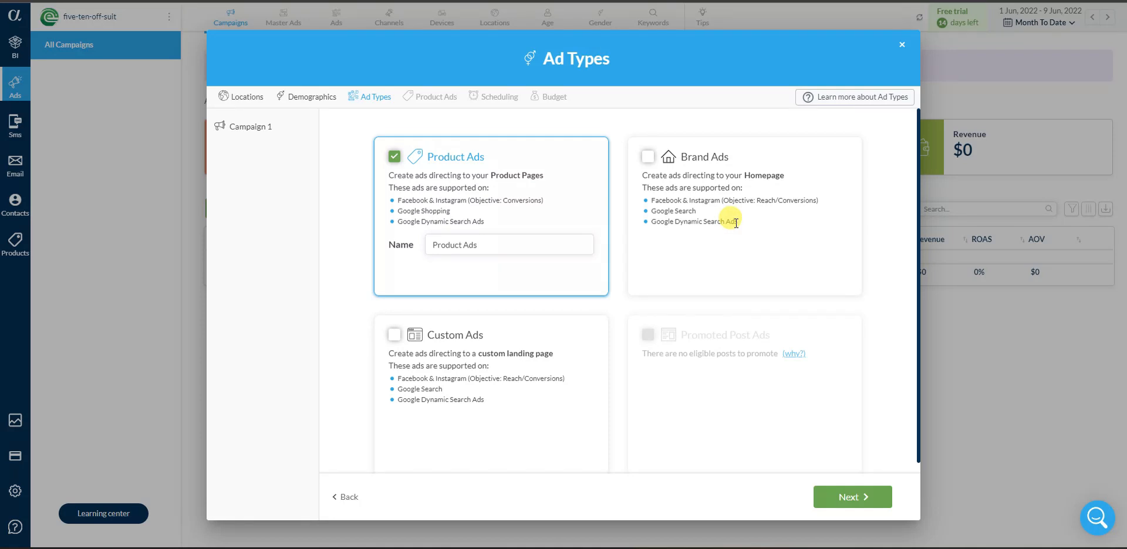
scroll(543, 366, "down", 1)
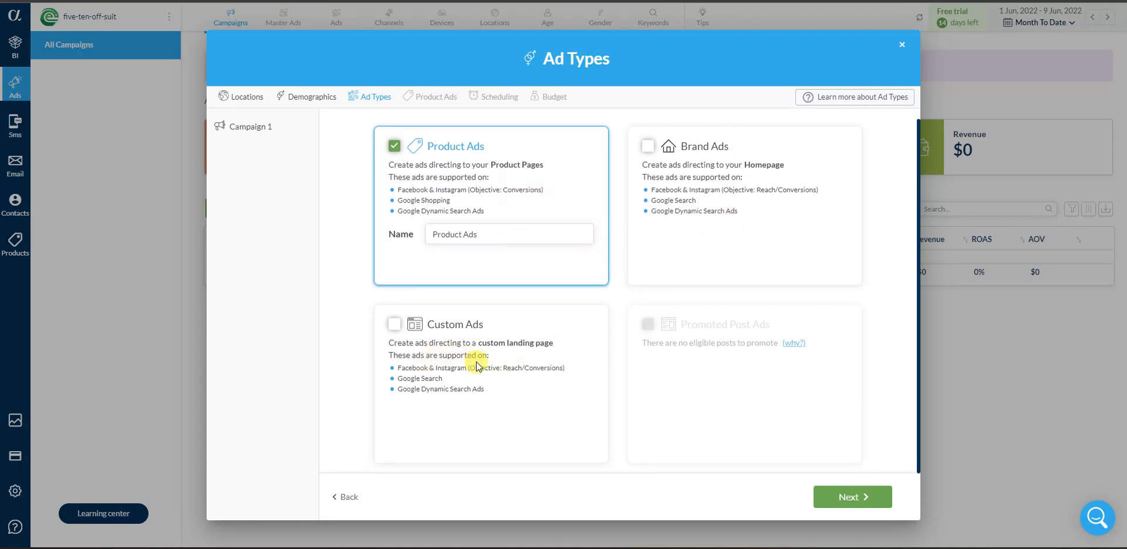
scroll(483, 390, "up", 1)
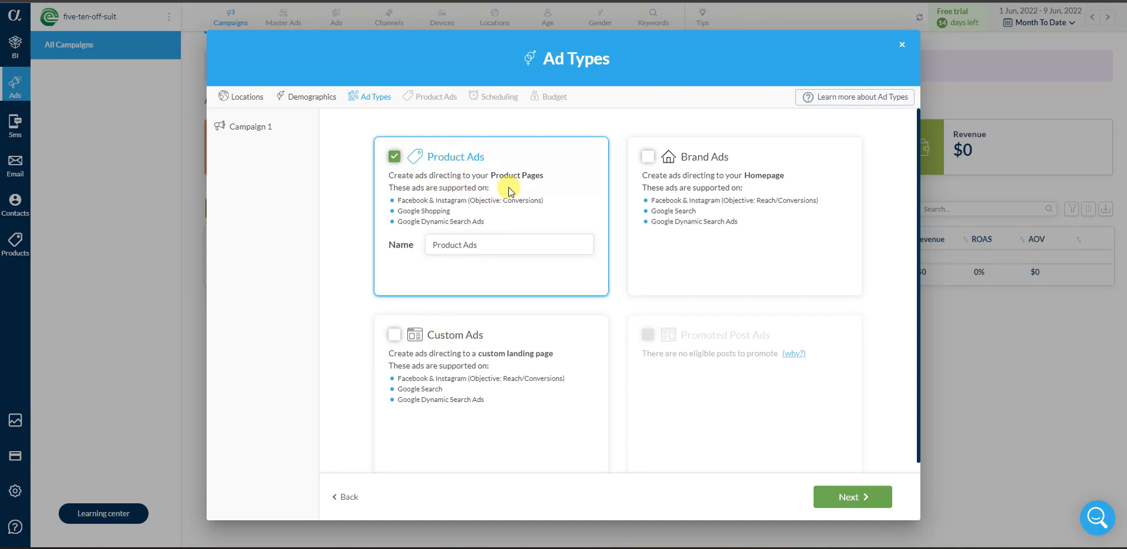
left_click(862, 497)
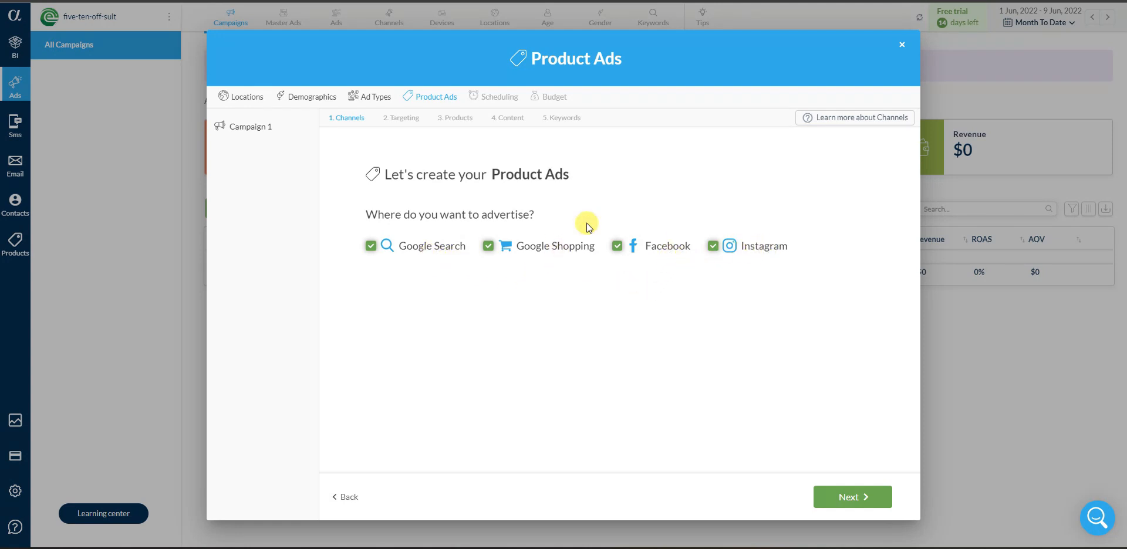
Advertise on Google Search, Google Shopping, Facebook and Instagram, and accept the preselected new-traffic and remarketing audiences
left_click(867, 499)
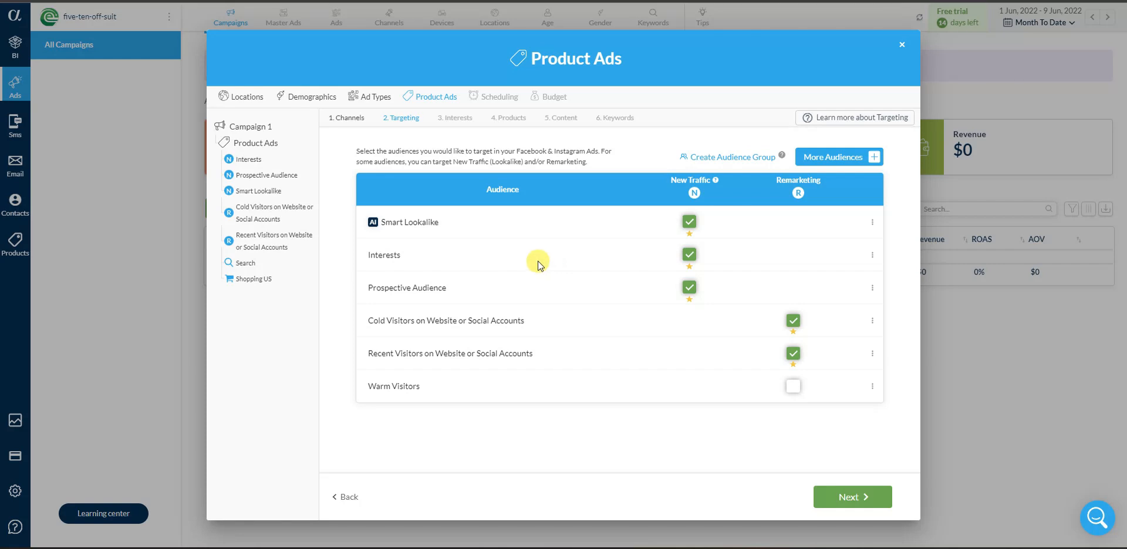
mouse_move(413, 222)
left_click(867, 503)
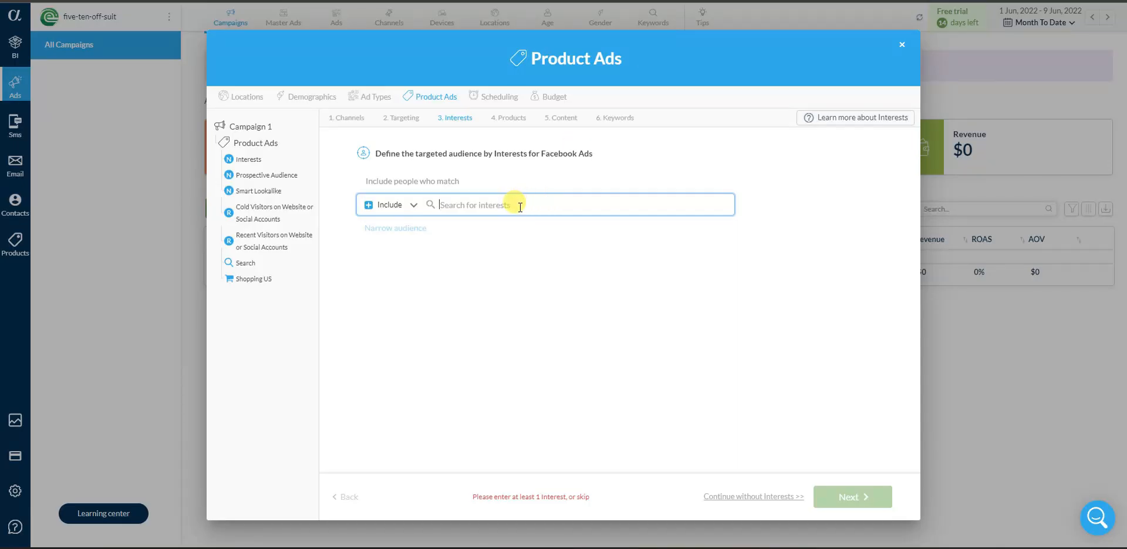
Include the Facebook interests Poker, Online poker, Texas HoldEm Poker and PokerStars, and continue to the product selection
type("poker")
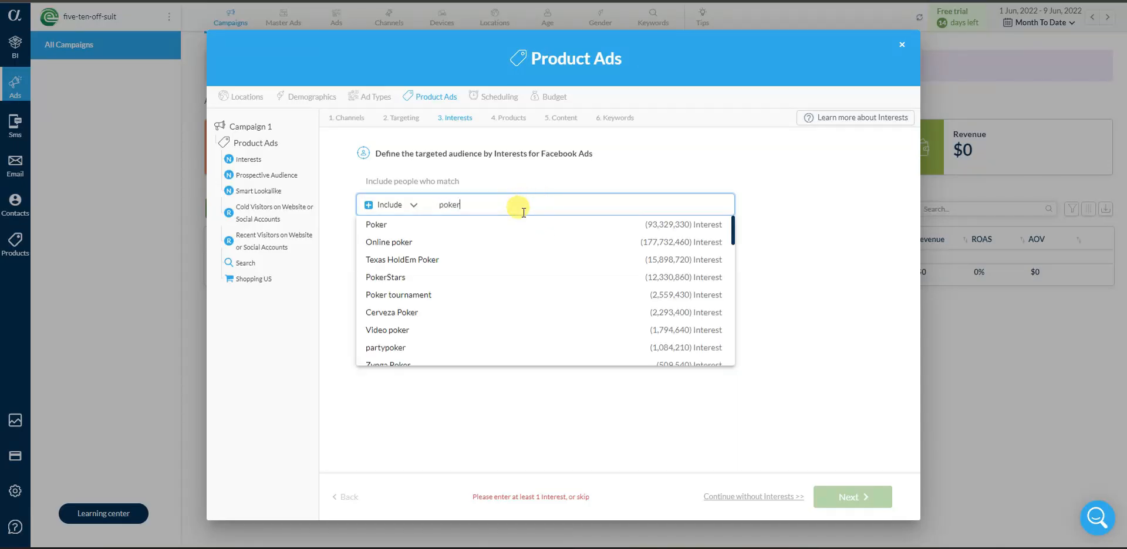
left_click(510, 227)
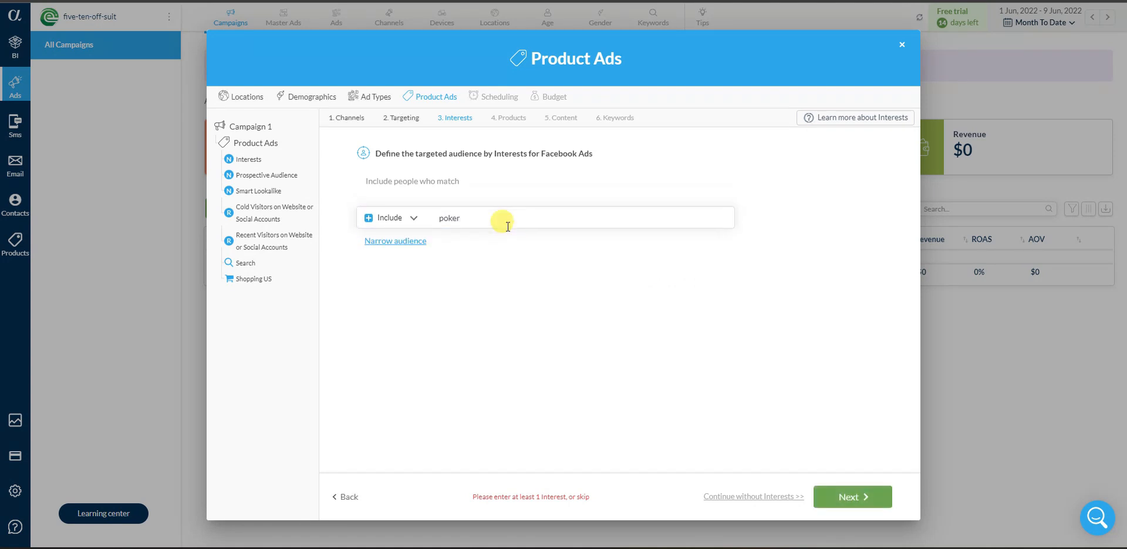
left_click(514, 322)
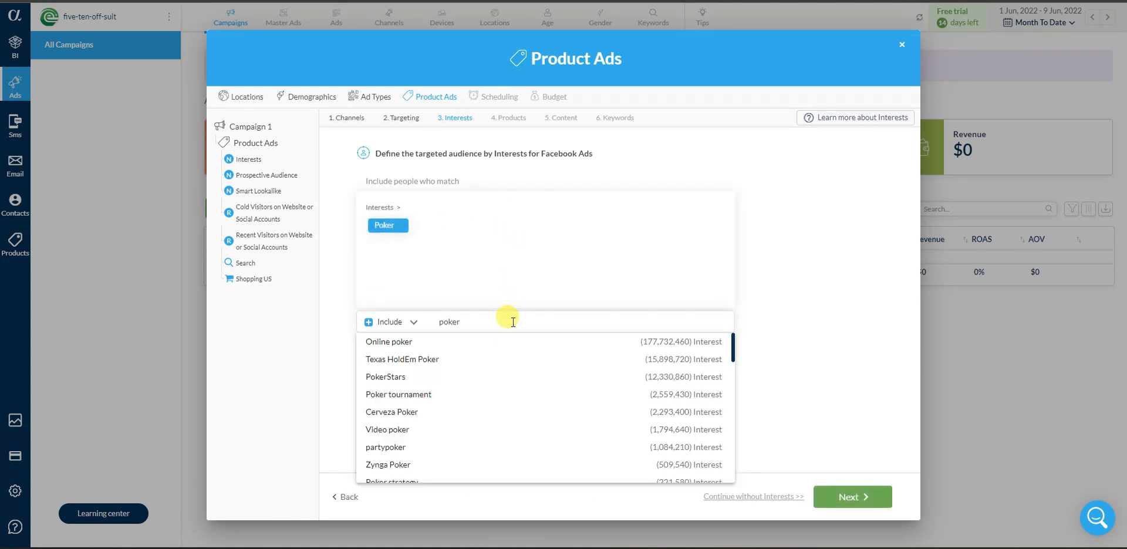
left_click(415, 343)
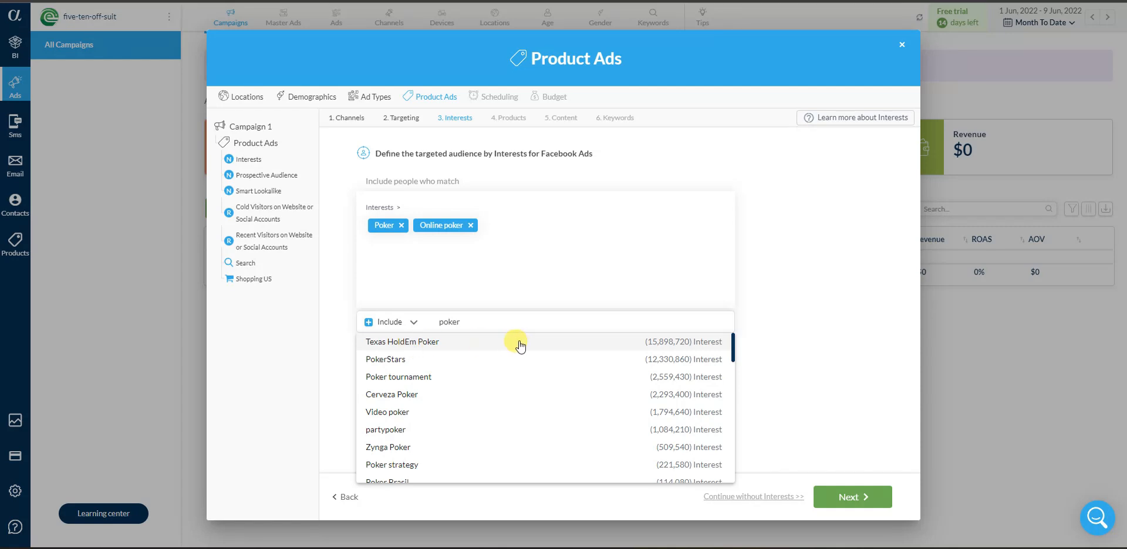
left_click(448, 351)
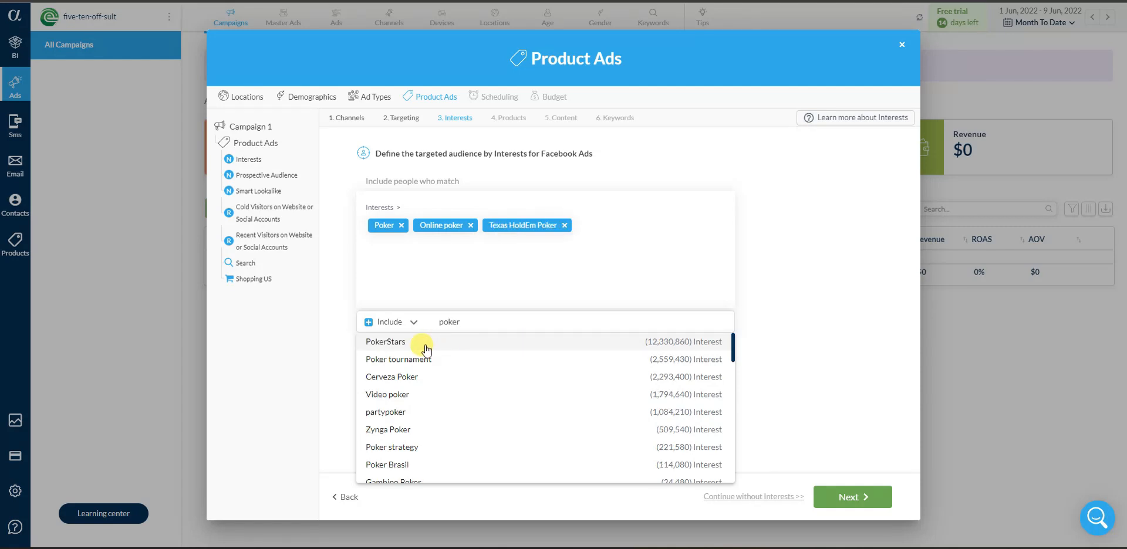
left_click(426, 346)
left_click(780, 394)
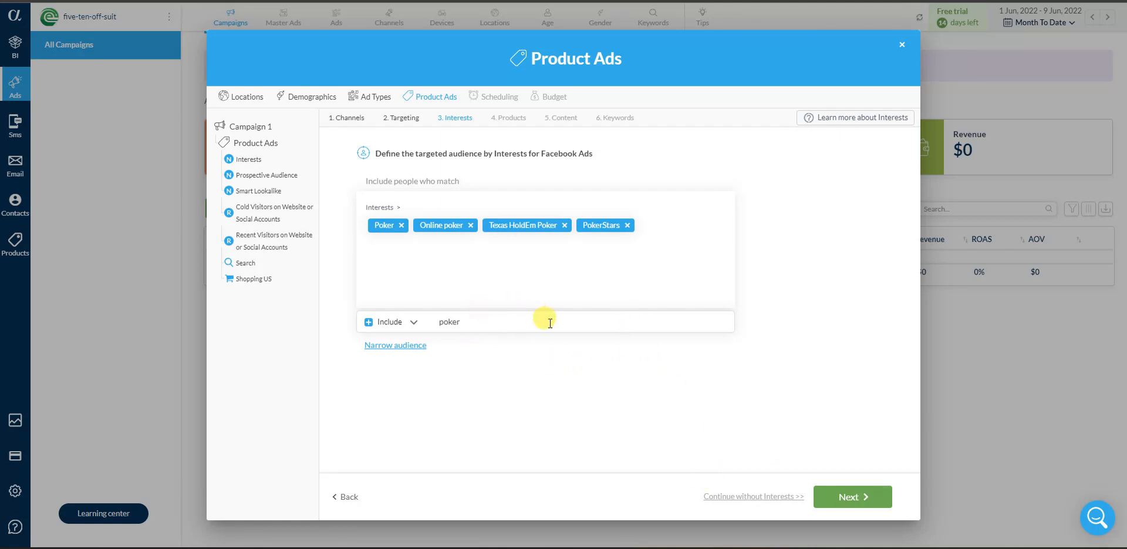
left_click(857, 497)
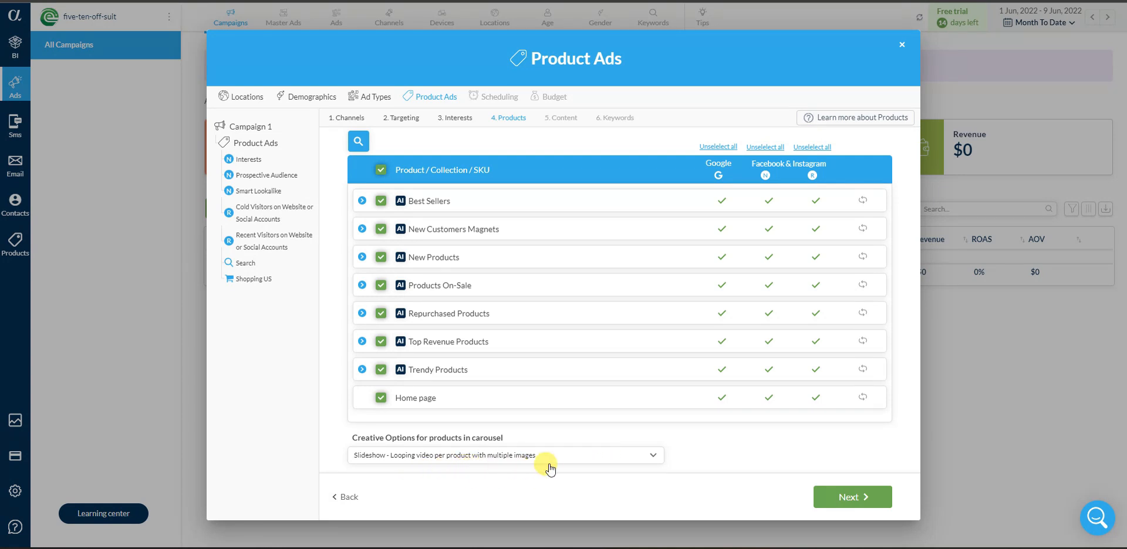
Check the carousel creative options, keep Slideshow, and accept all preselected product collections
left_click(579, 452)
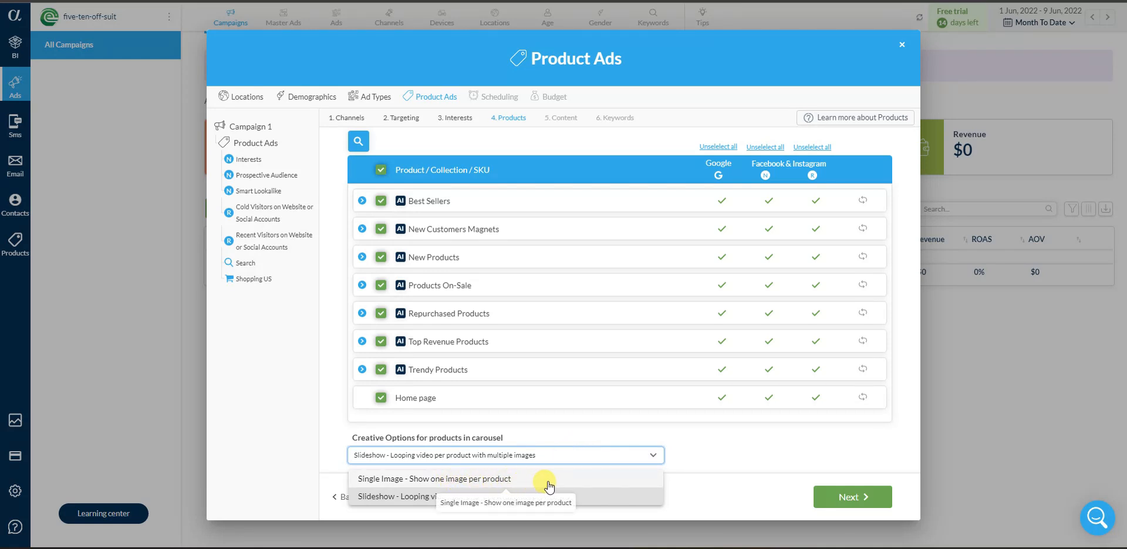
left_click(724, 452)
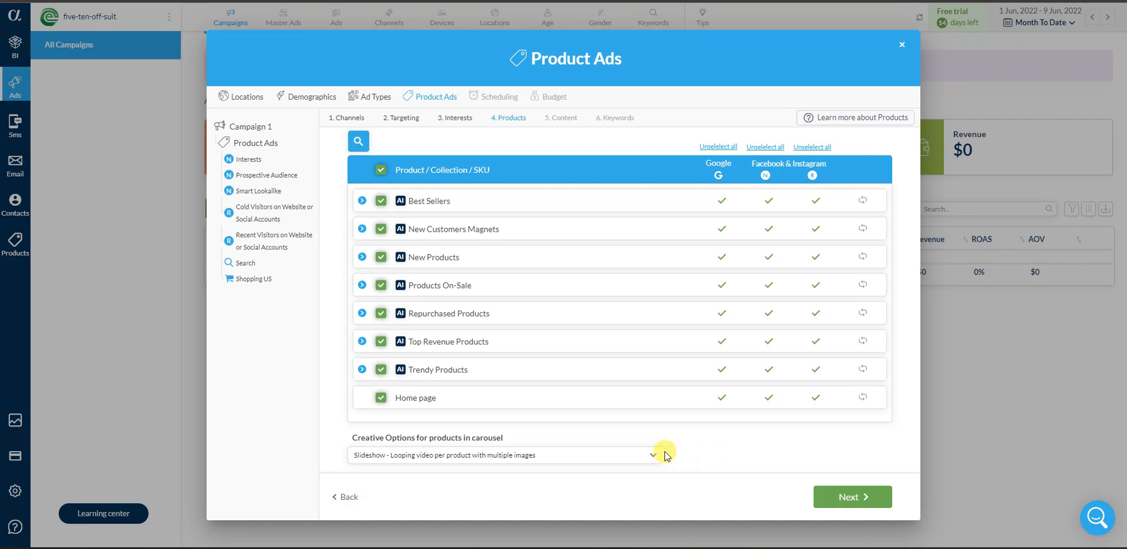
left_click(833, 497)
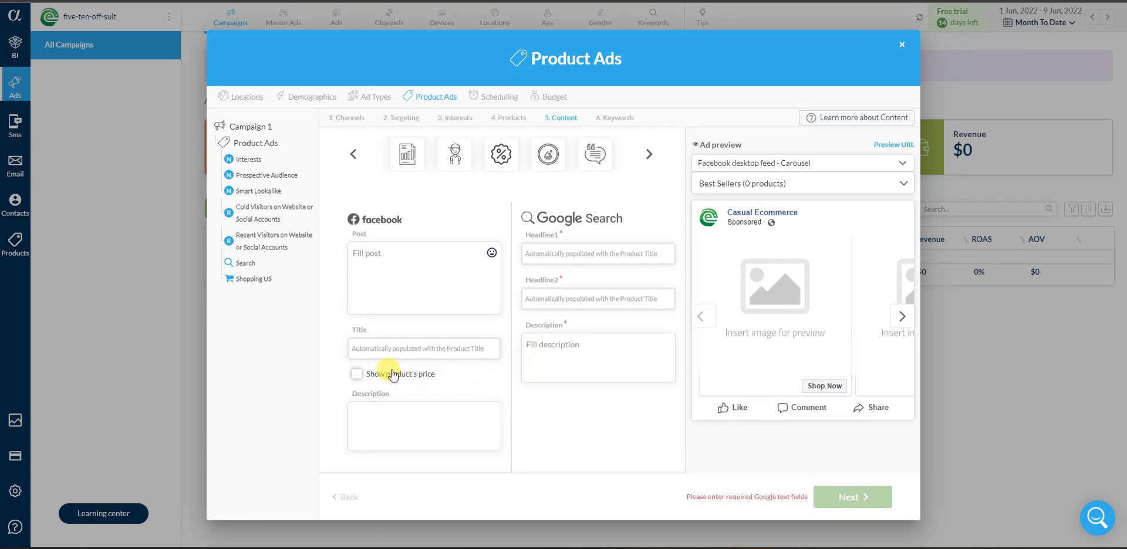
Preview the ready-made ad copy categories, including Factual and Sale, for the Facebook and Google Search content
left_click(414, 376)
left_click(502, 163)
left_click(453, 162)
left_click(405, 159)
left_click(446, 160)
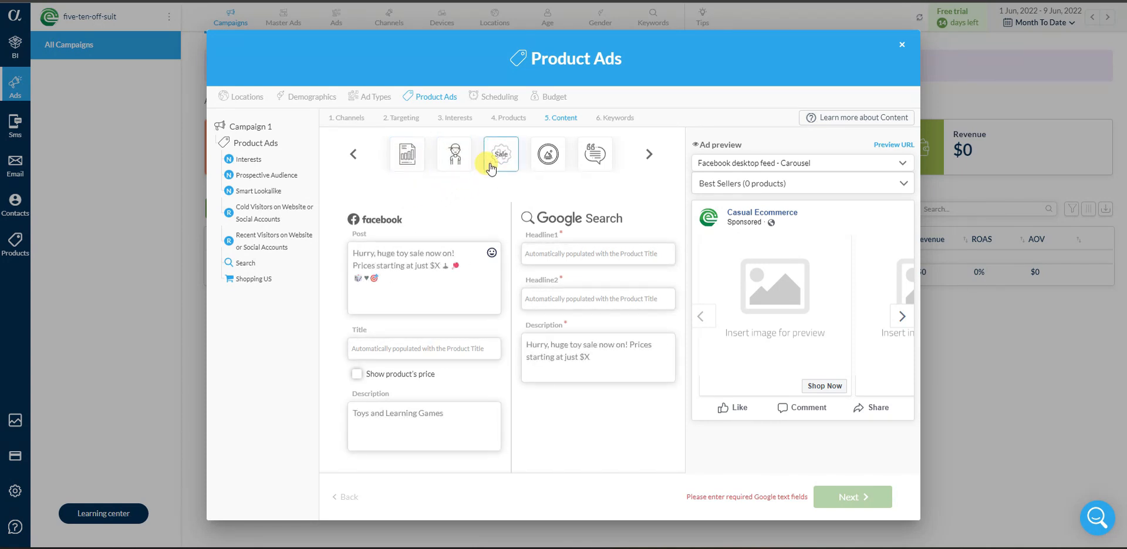
left_click(399, 167)
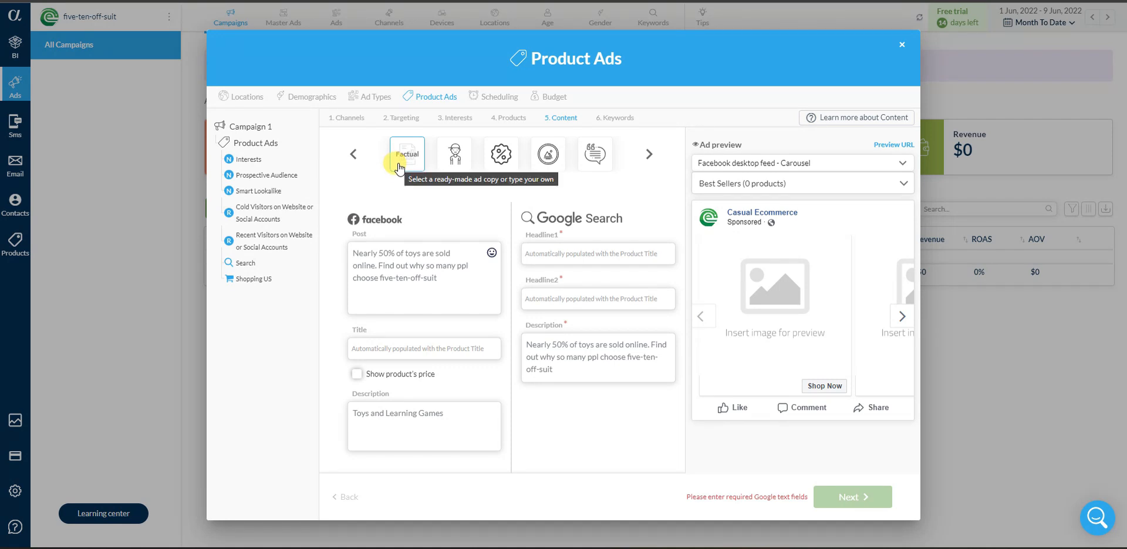
left_click(399, 168)
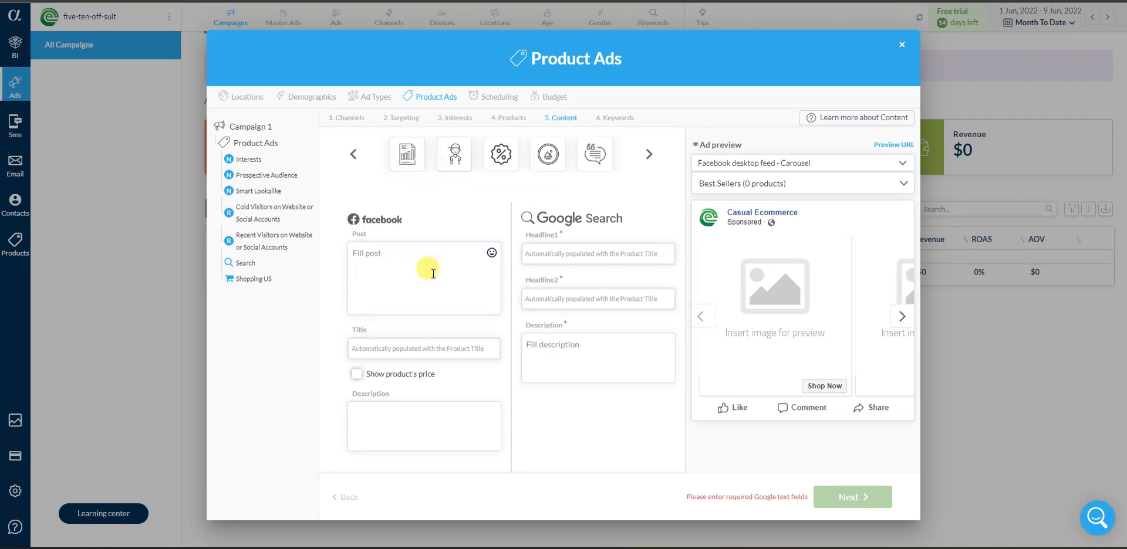
Apply Sale Copy 1, changed to "Hurry, huge poker sale now on! Prices starting at just $5" with description "Poker & Other Card Games"
left_click(506, 169)
left_click(498, 206)
left_click(499, 187)
left_click(498, 205)
left_click(499, 188)
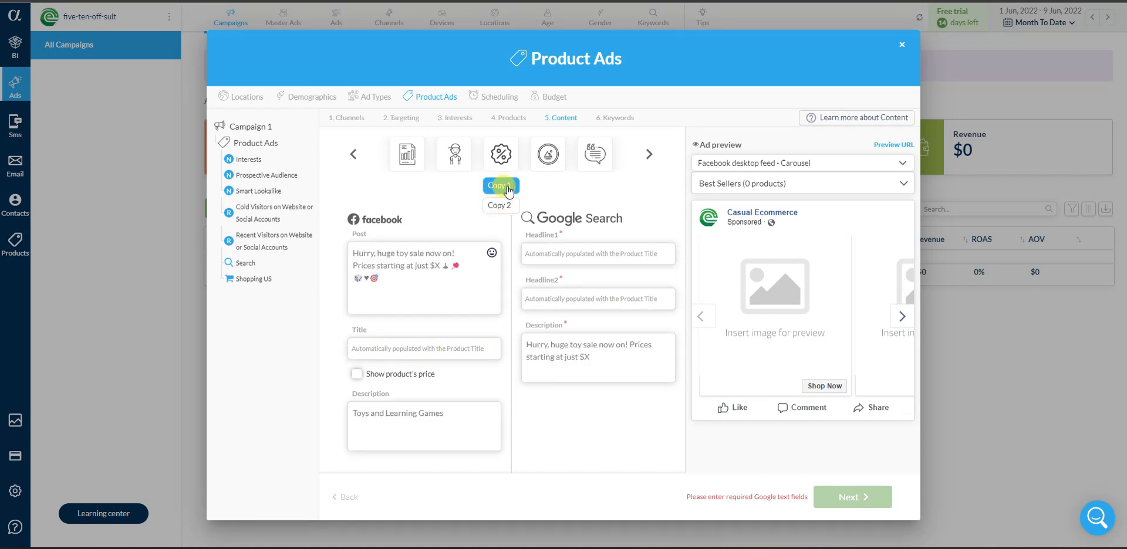
left_click(508, 187)
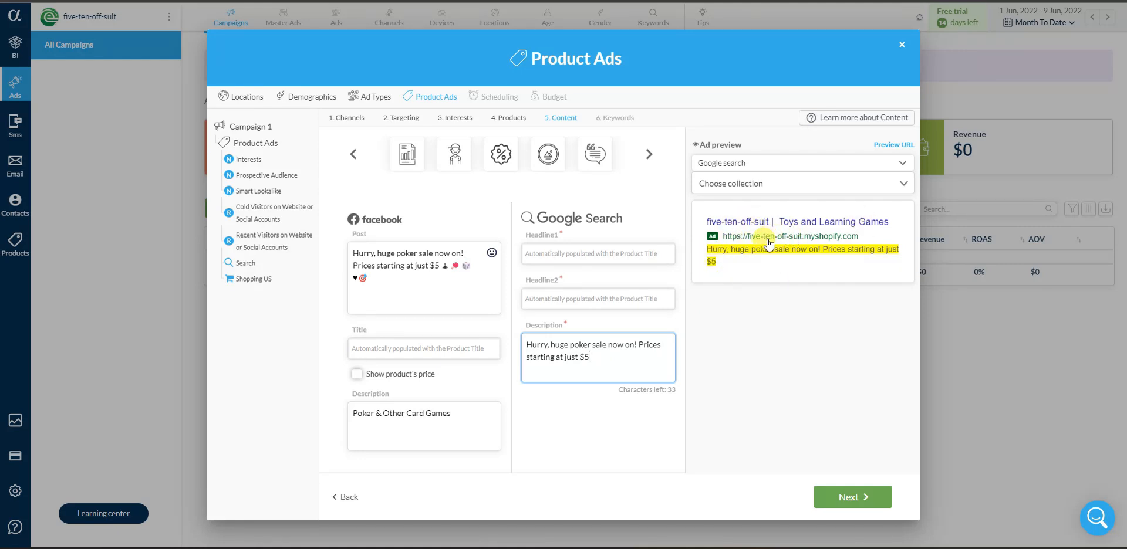
Check the Facebook ad preview, accept the ad content, and continue to scheduling without any negative keywords
left_click(465, 411)
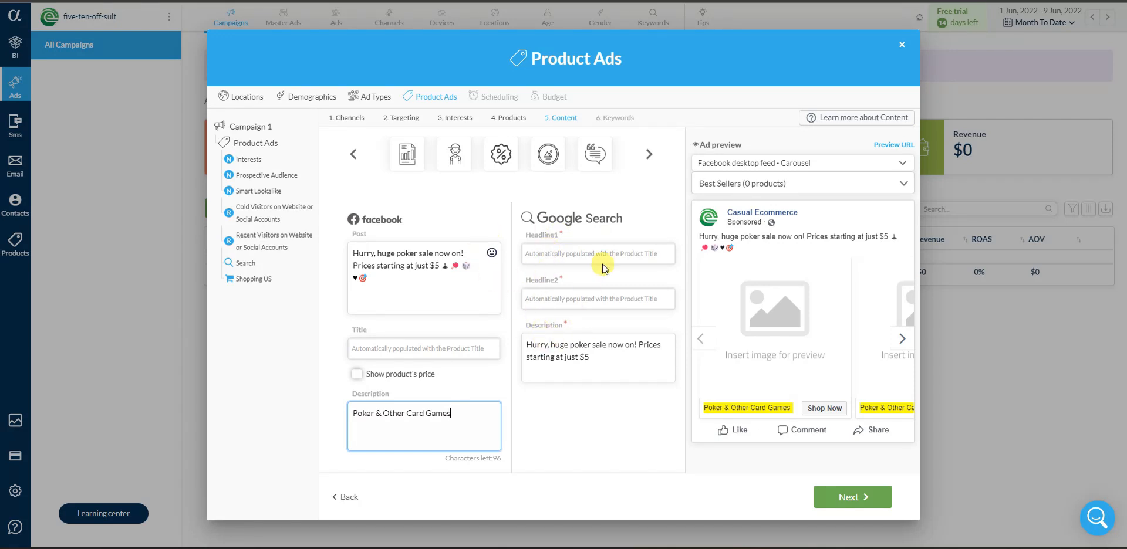
left_click(590, 293)
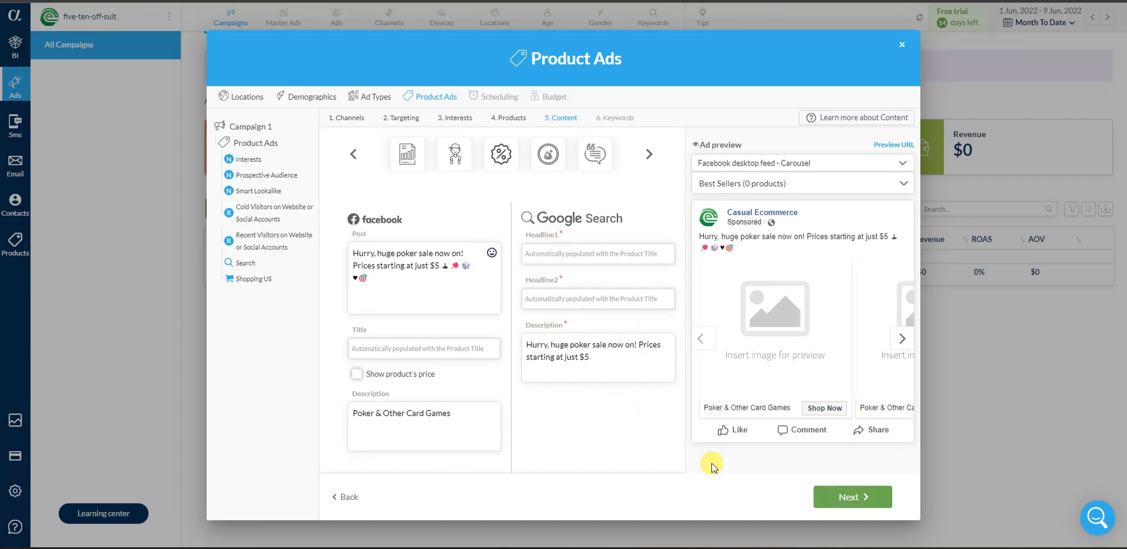
left_click(854, 497)
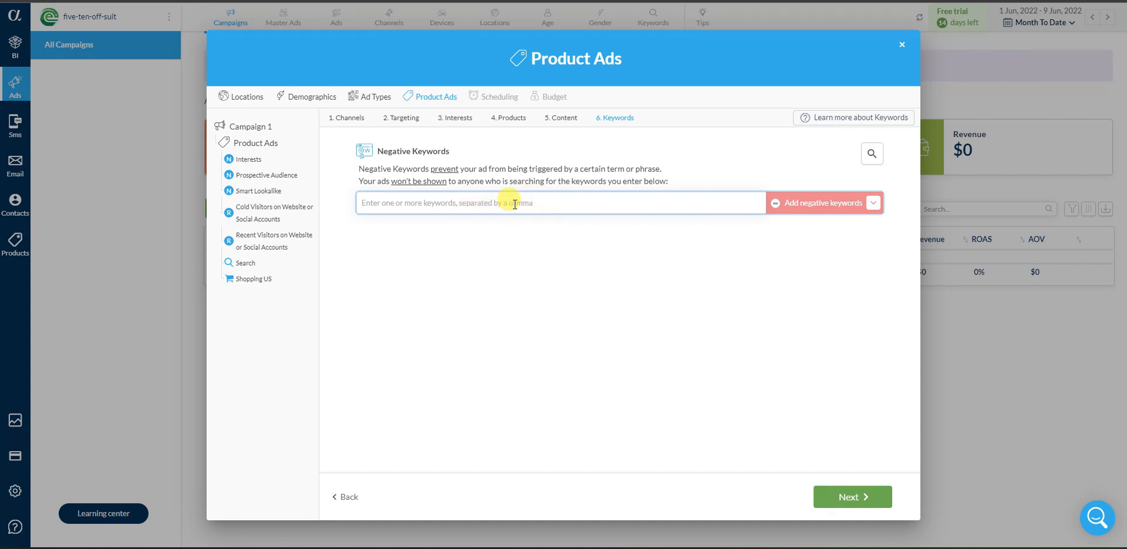
left_click(861, 500)
Try the Monday-Friday and Custom ad schedules, and return the selection to All days
left_click(597, 304)
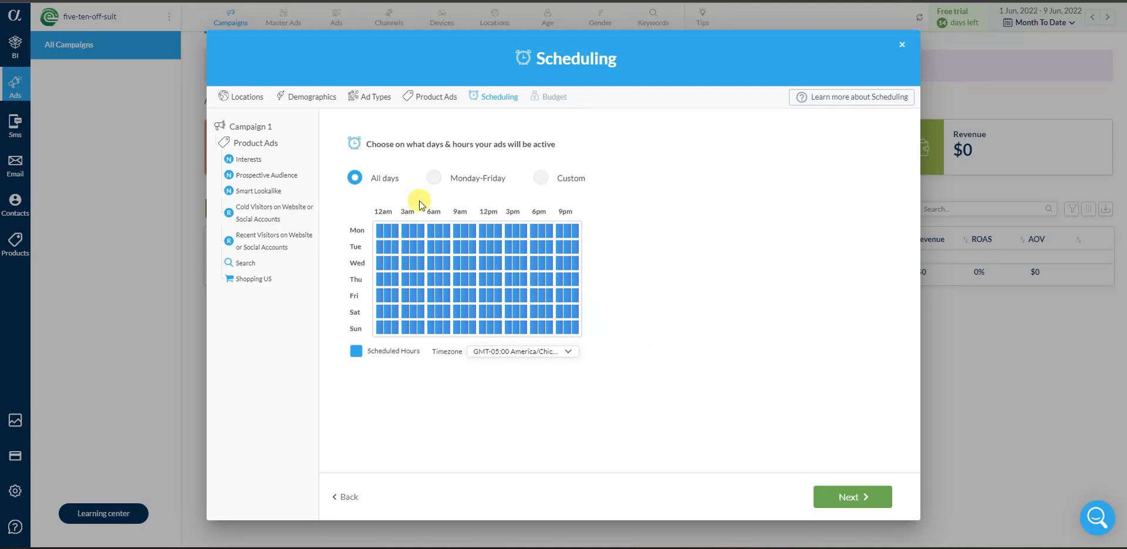
left_click(473, 179)
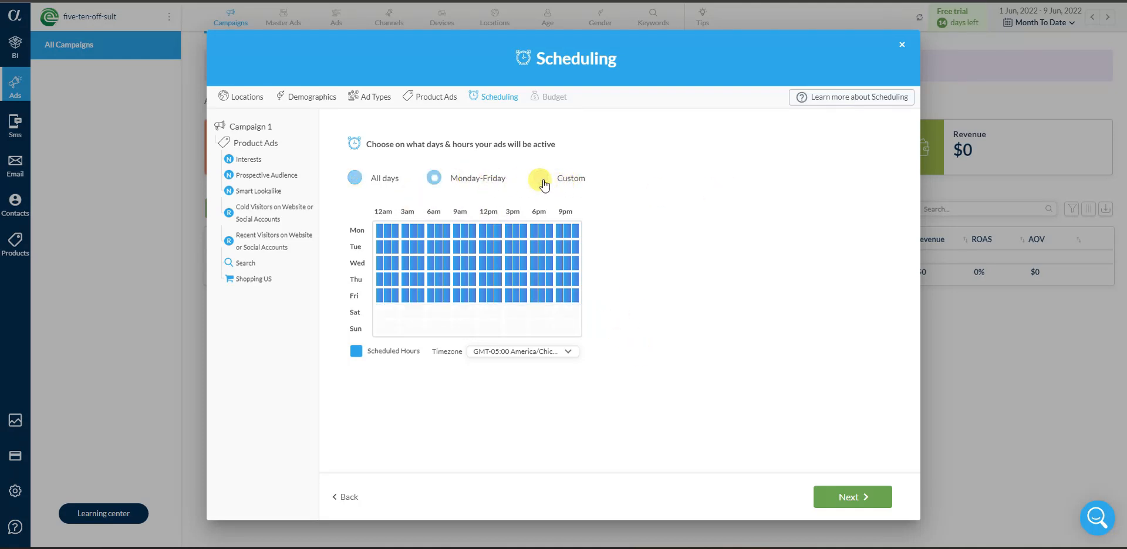
left_click(566, 178)
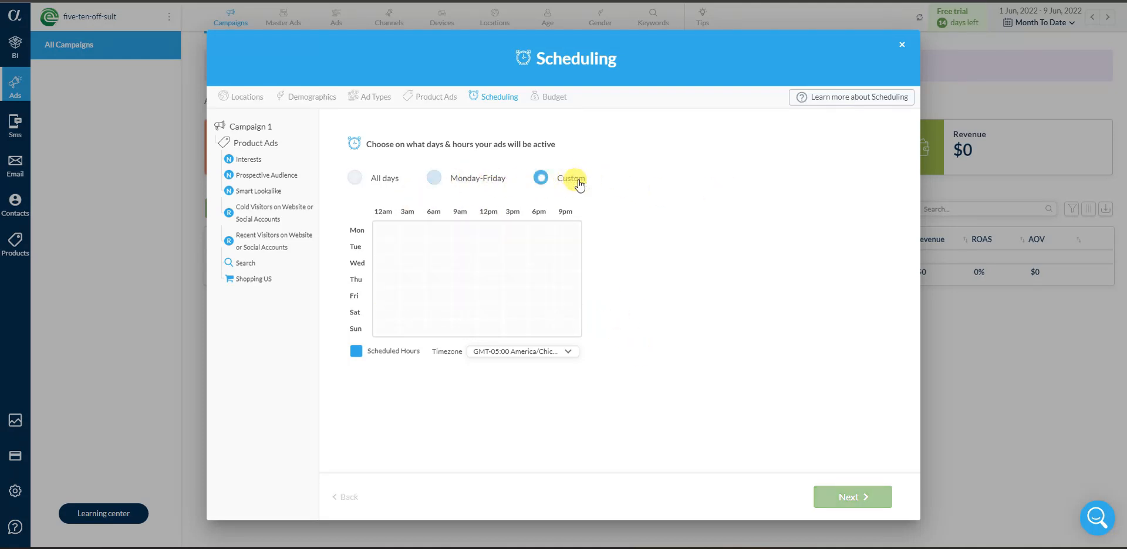
left_click(374, 185)
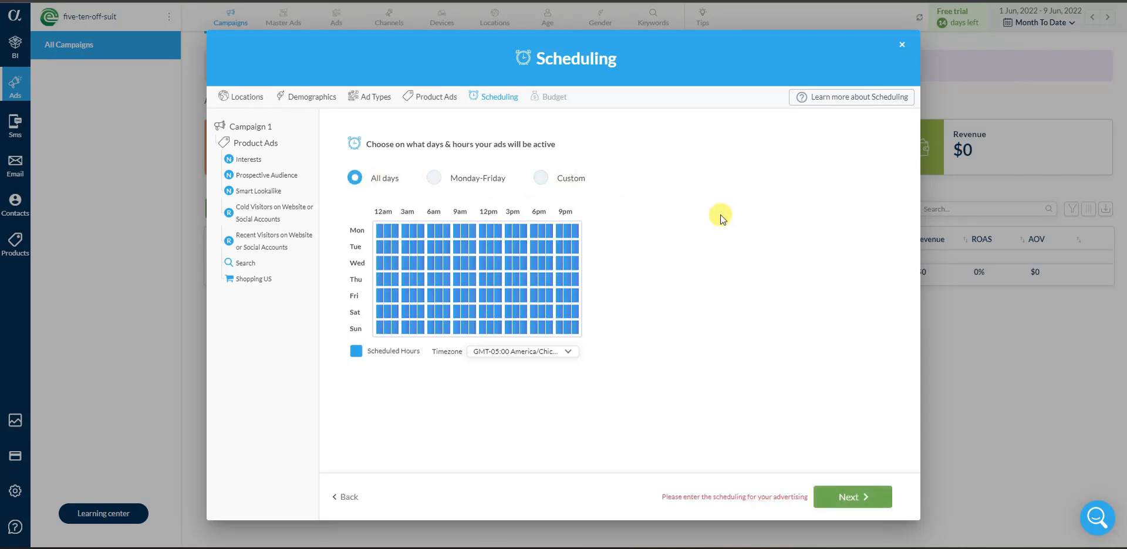
Continue to the budget with $20 daily, view the Manual optimization target options, and keep the target on Automated
left_click(862, 510)
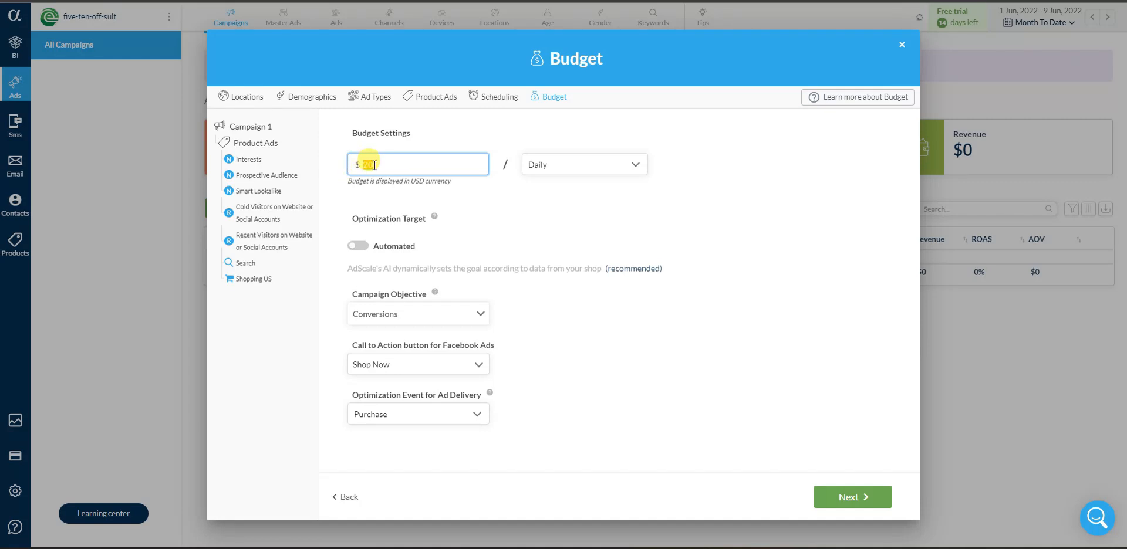
left_click(605, 167)
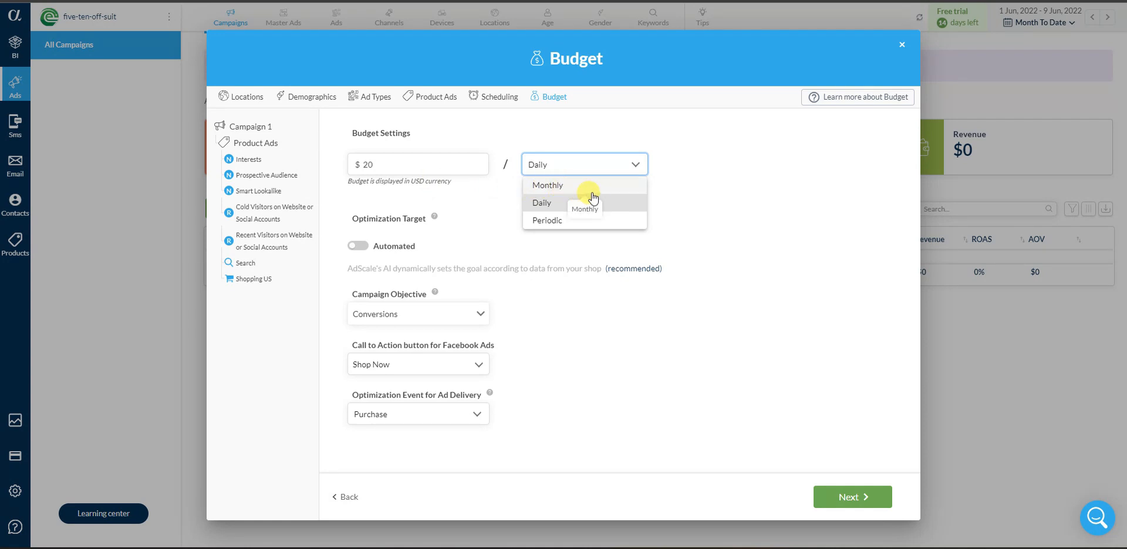
left_click(693, 194)
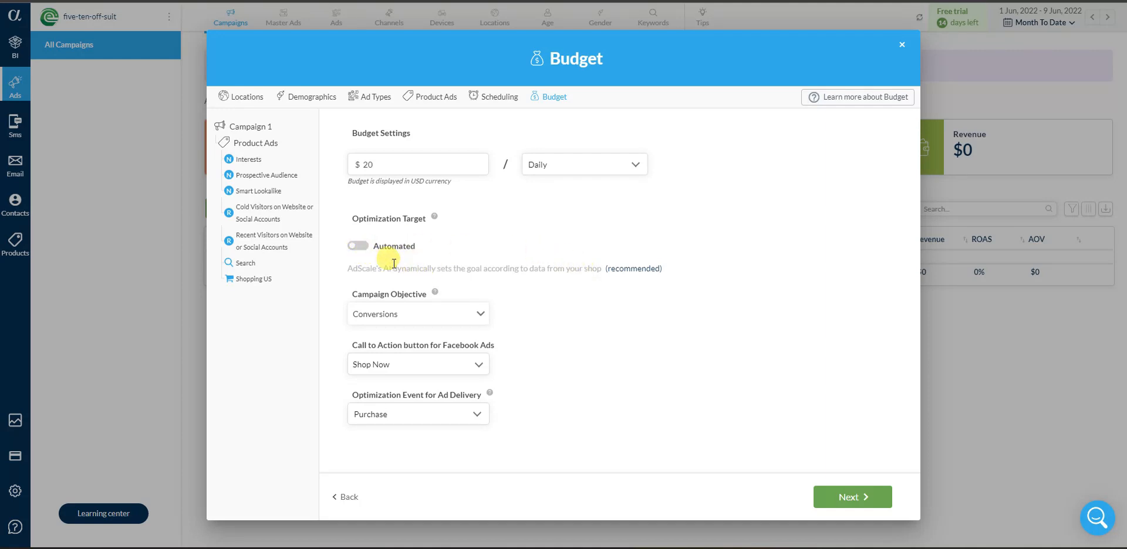
left_click(359, 245)
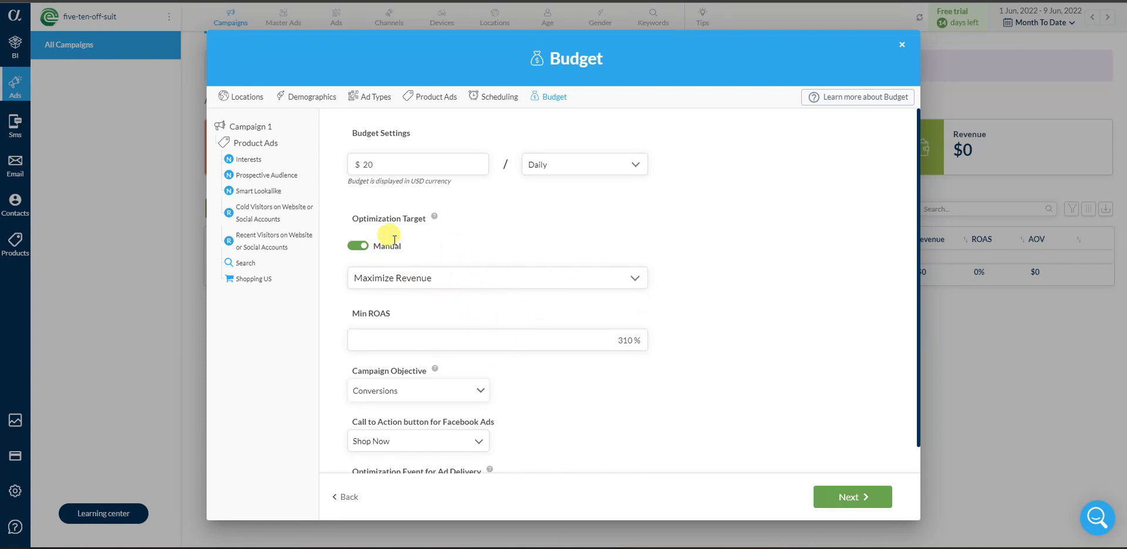
left_click(357, 249)
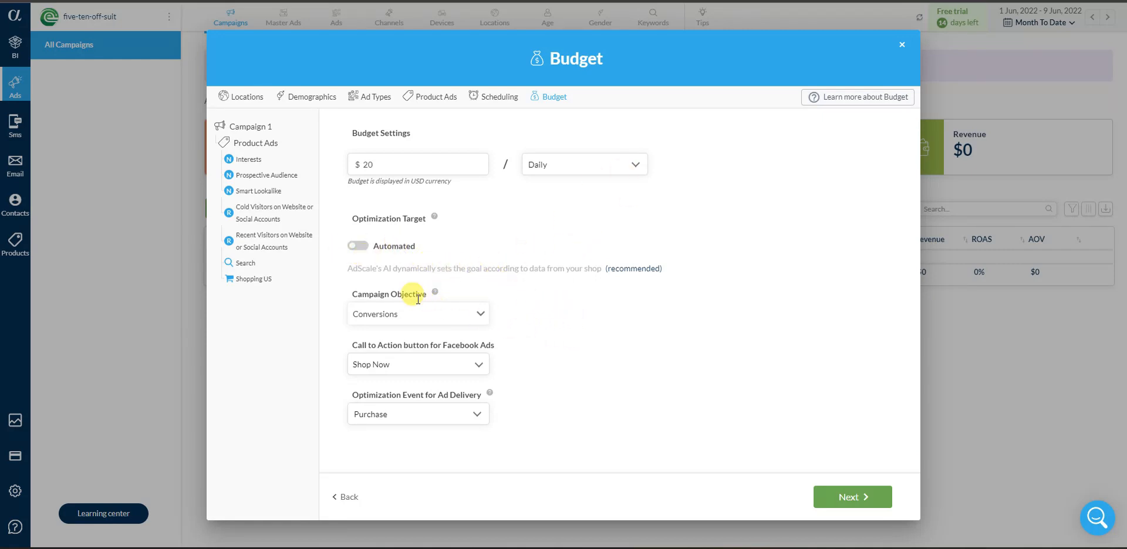
Keep Conversions as objective, Shop Now as Facebook call to action and Purchase as optimization event, and finish creating the campaign
left_click(476, 324)
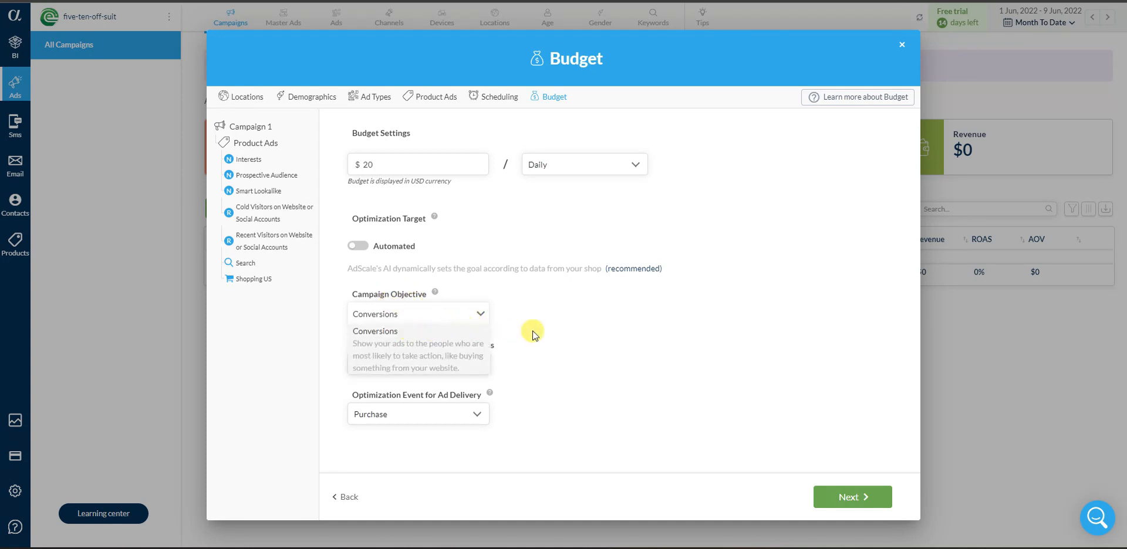
left_click(436, 329)
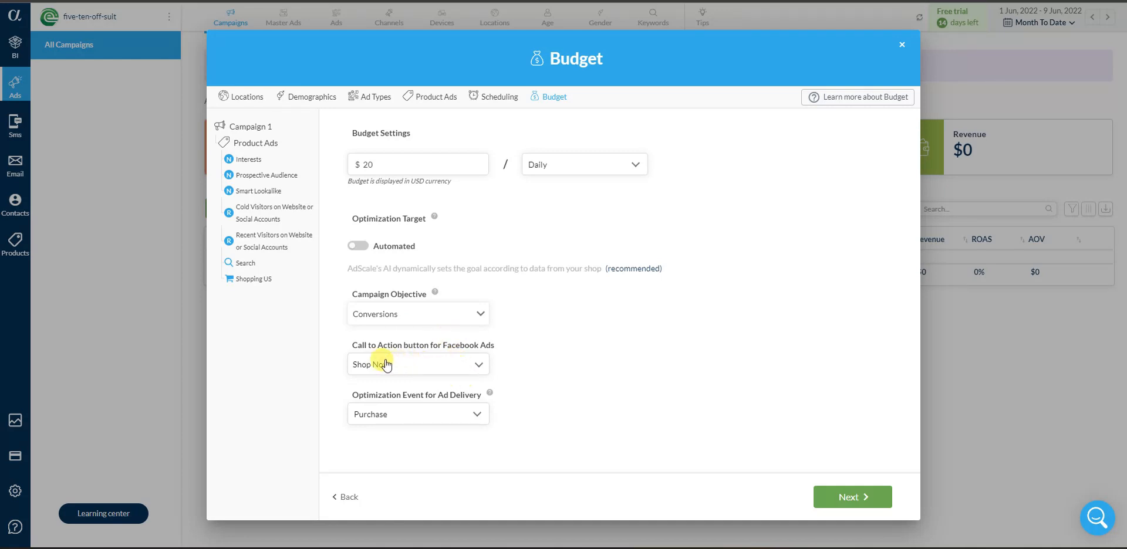
left_click(484, 368)
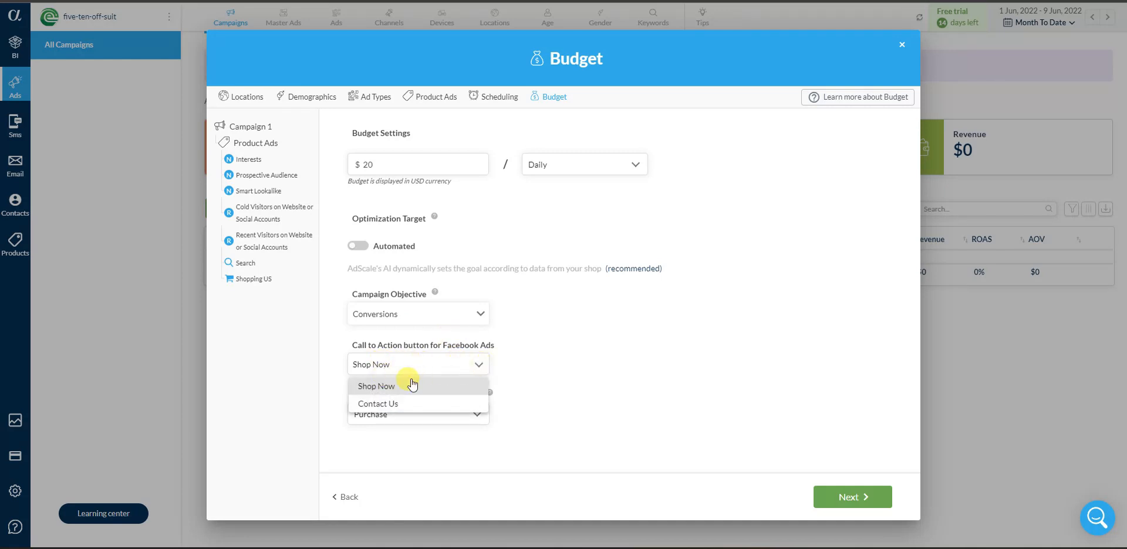
left_click(513, 384)
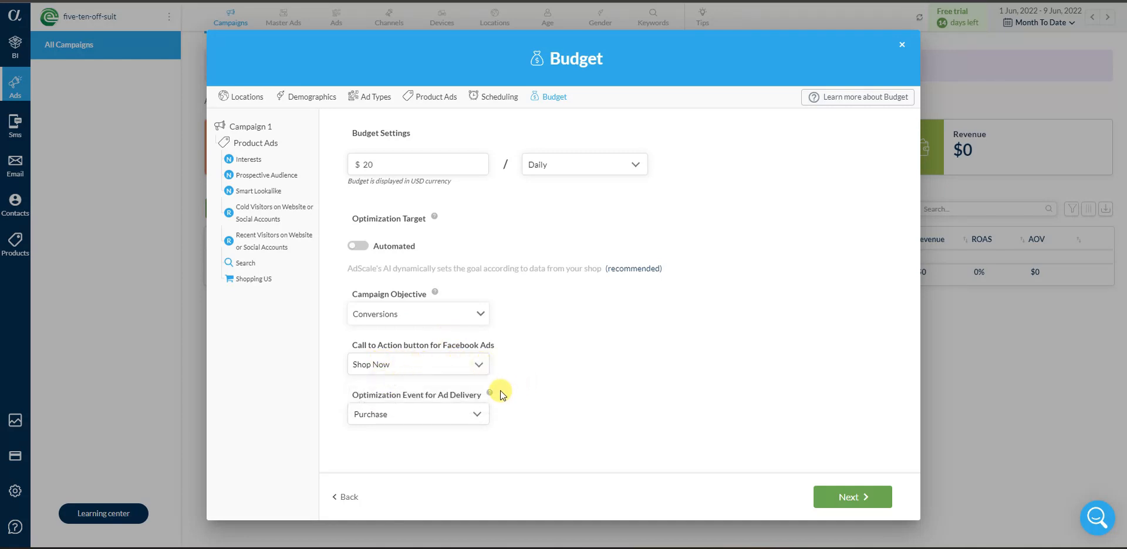
left_click(468, 420)
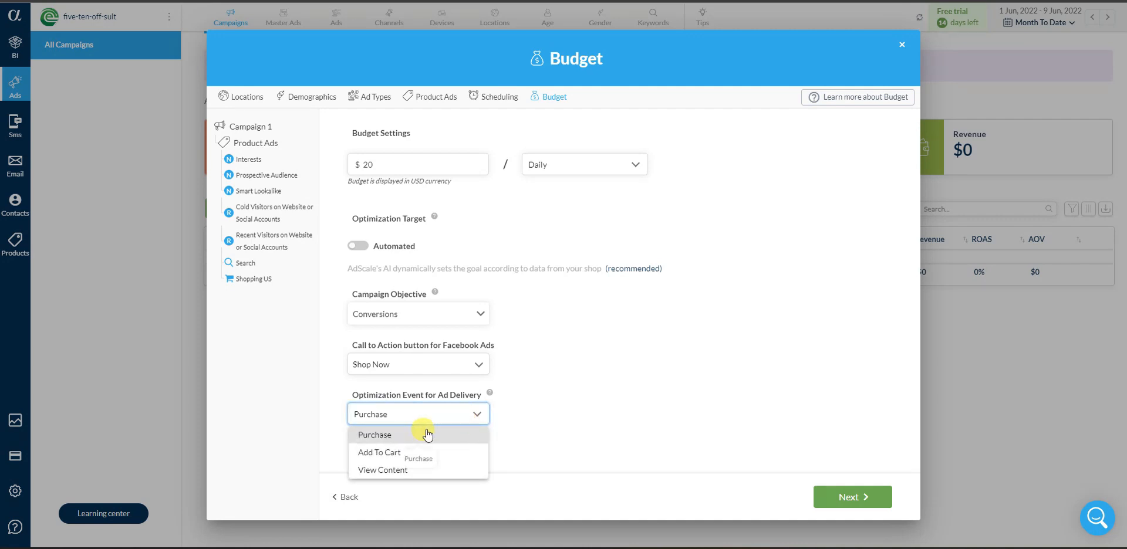
left_click(582, 435)
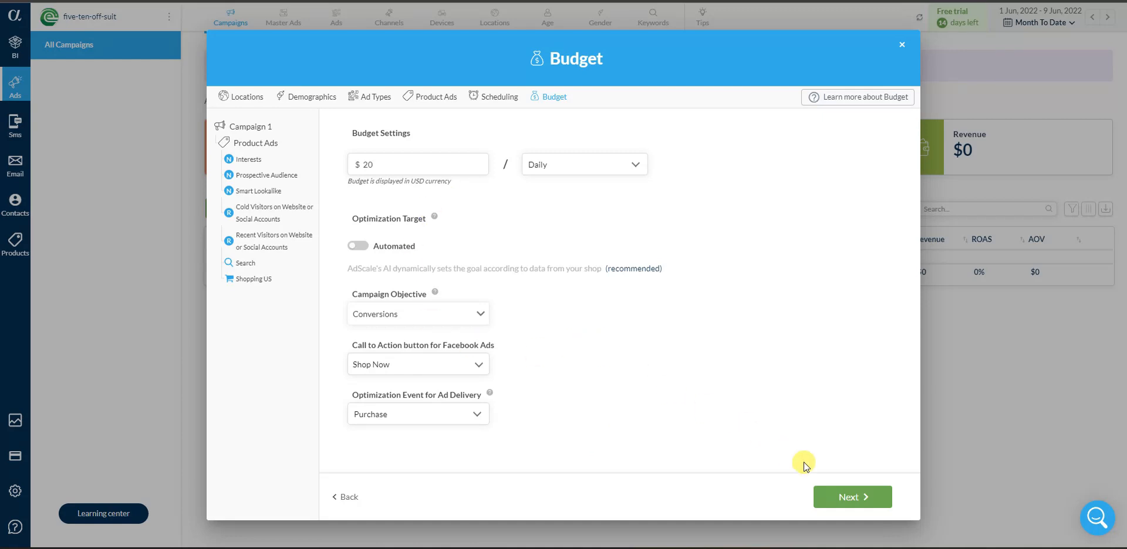
left_click(846, 501)
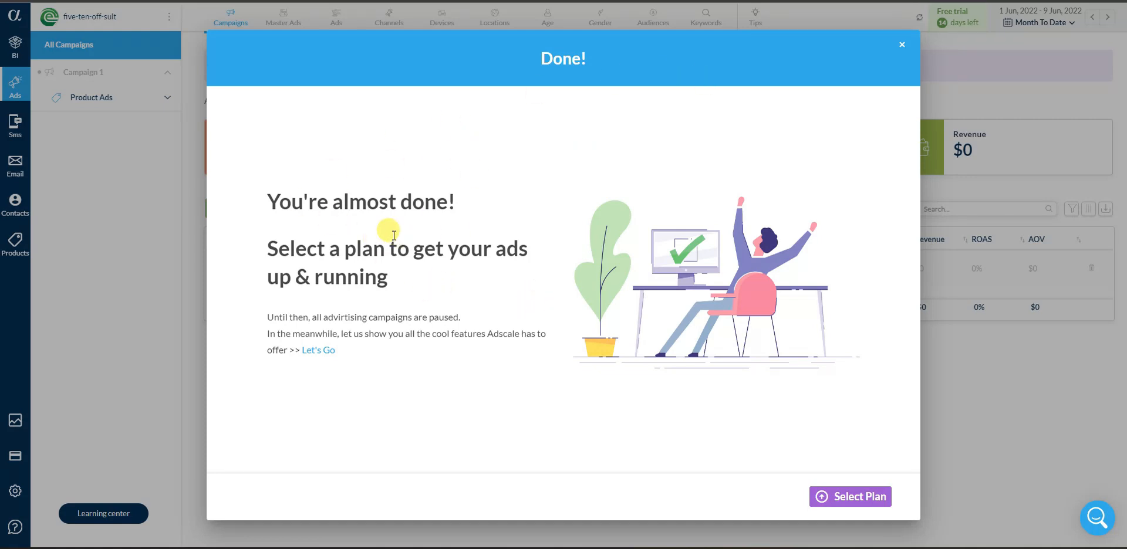
View the plan options for monthly advertising spend, and close them without applying a plan
left_click(864, 499)
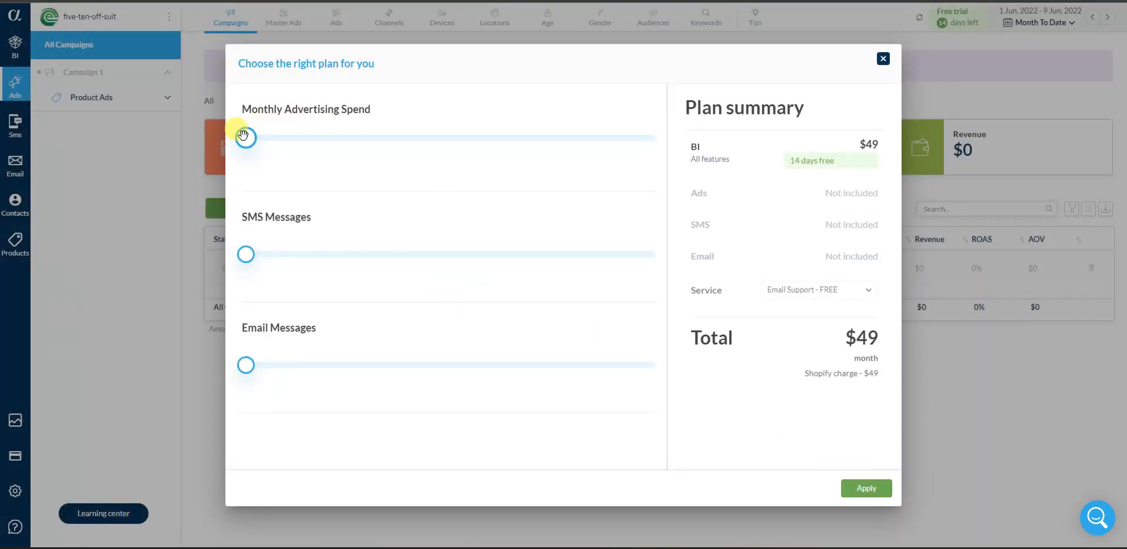
mouse_move(242, 138)
left_mouse_down()
mouse_move(307, 138)
mouse_move(246, 138)
left_mouse_up()
left_click(881, 60)
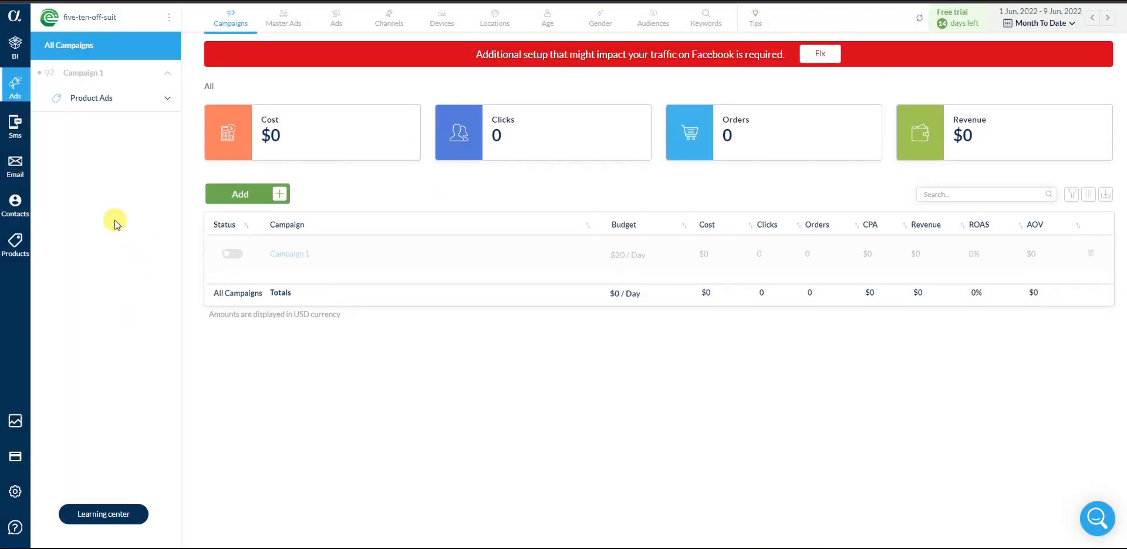
Start an SMS campaign from the Abandoned Cart Reminder template and continue to its content
left_click(16, 130)
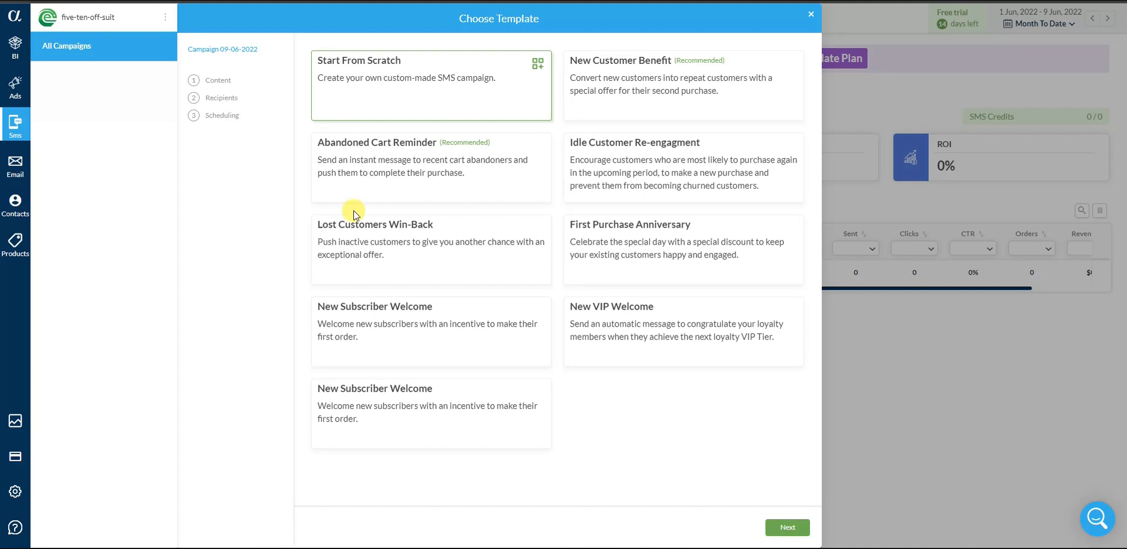
left_click(435, 183)
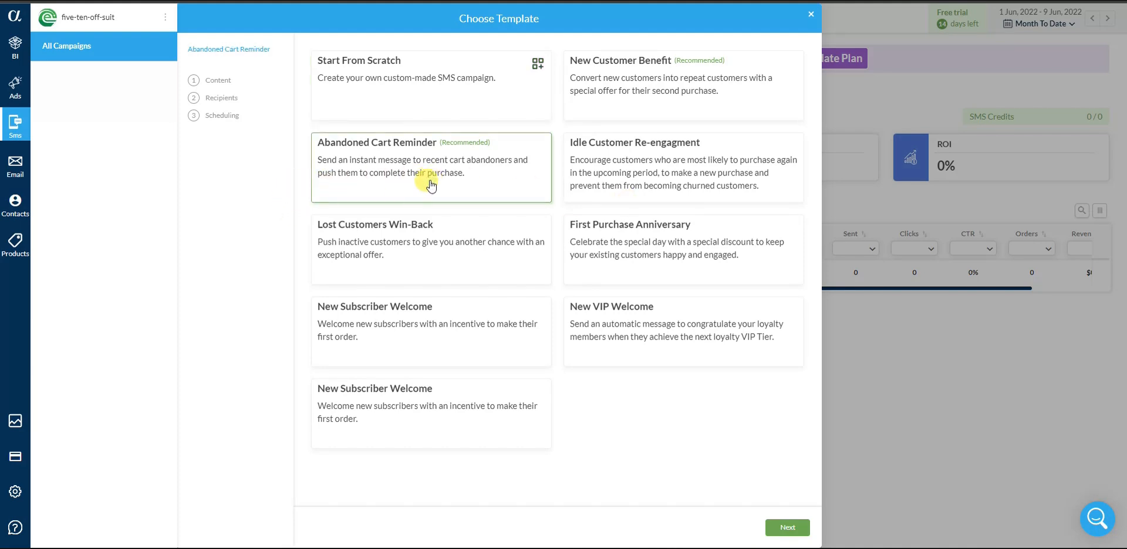
left_click(790, 526)
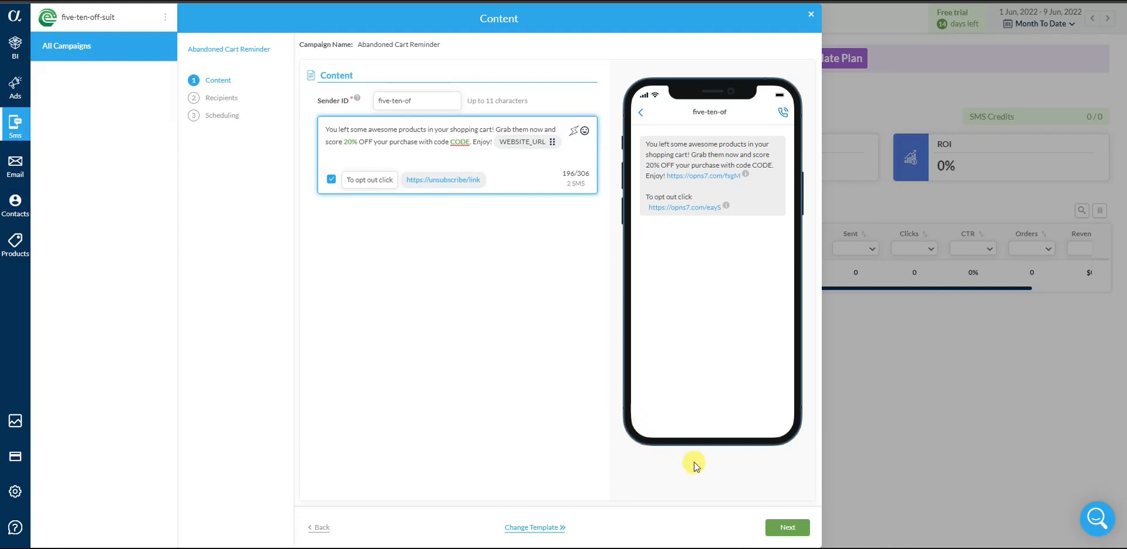
Accept the message content and the "Someone Initiated checkout" event, with no excluded recipients, and continue to scheduling
left_click(788, 527)
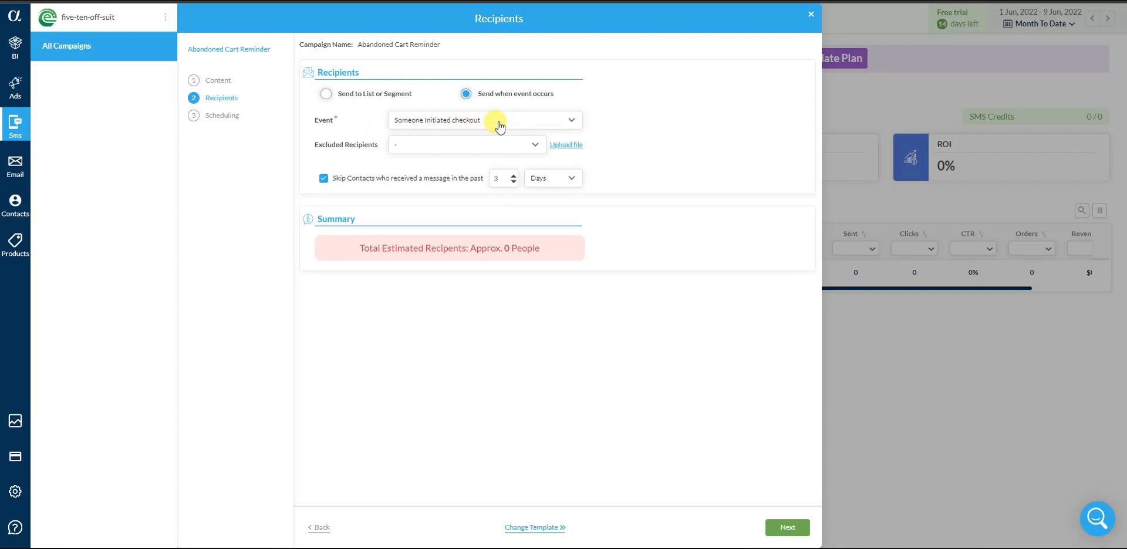
left_click(521, 146)
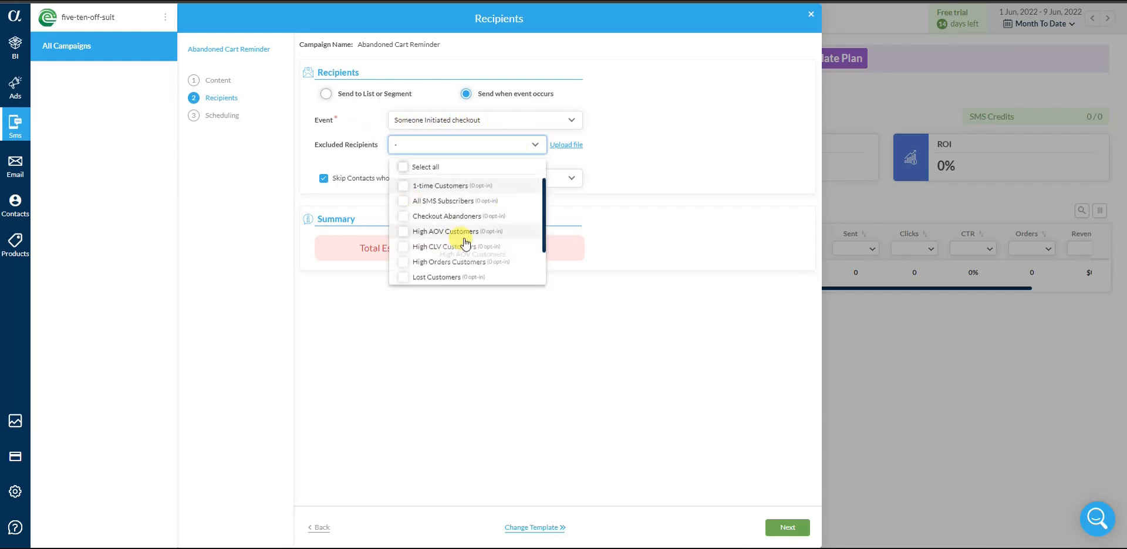
left_click(608, 154)
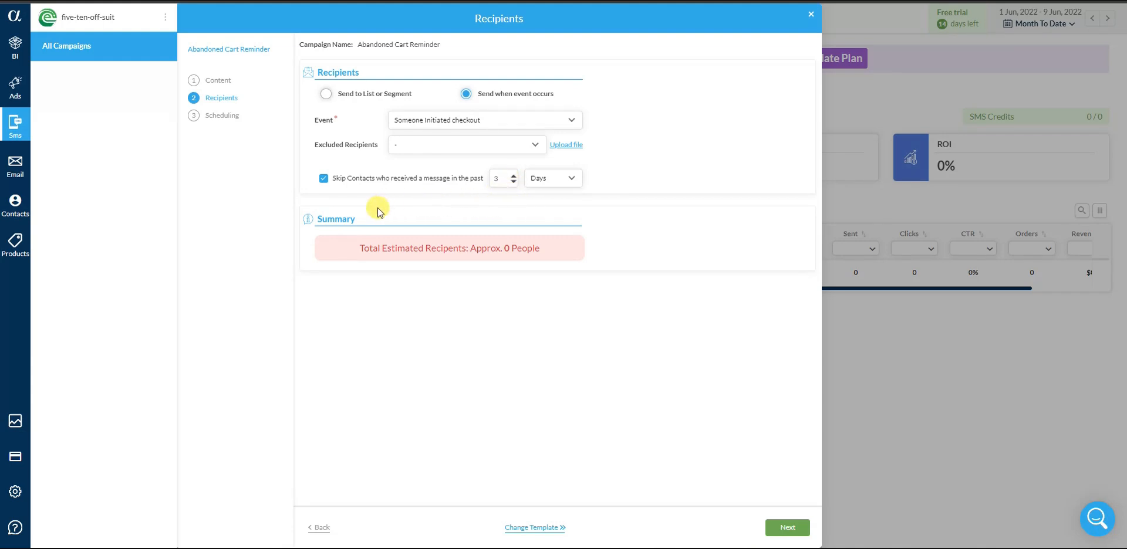
left_click(788, 527)
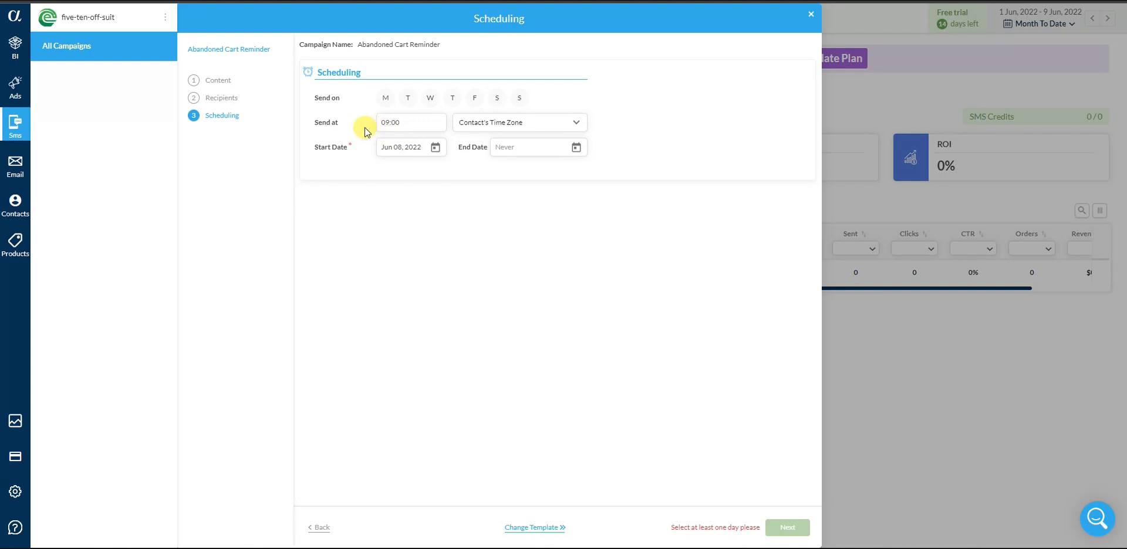
Schedule the SMS reminder to send on all seven days, Monday through Sunday
left_click(383, 101)
left_click(408, 100)
left_click(430, 100)
left_click(452, 100)
left_click(475, 98)
left_click(497, 98)
left_click(520, 98)
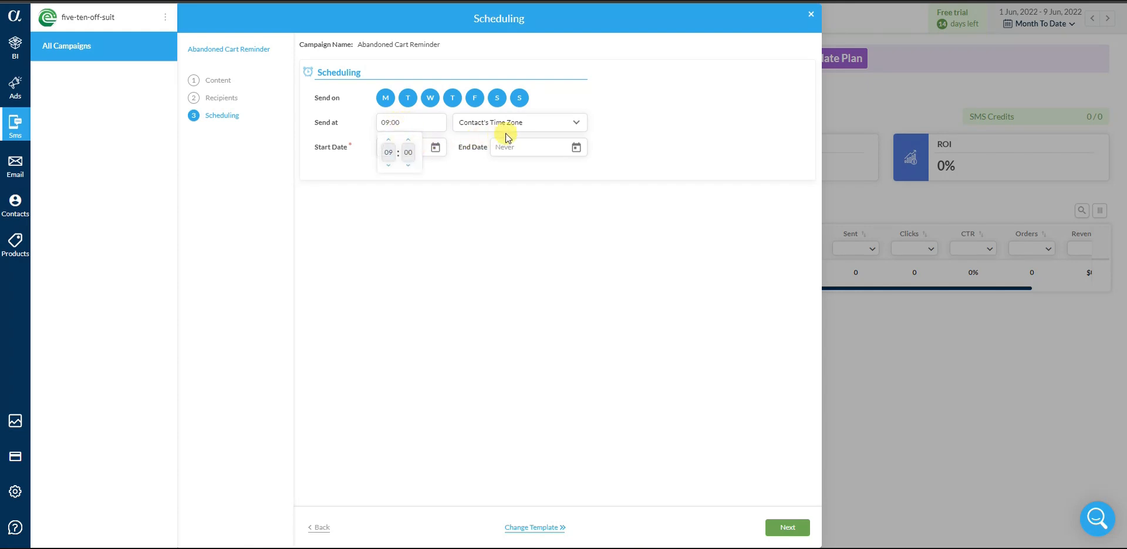
Keep the send time at 09:00 in the Contact's Time Zone with no end date, and finish the SMS campaign
left_click(538, 132)
left_click(633, 135)
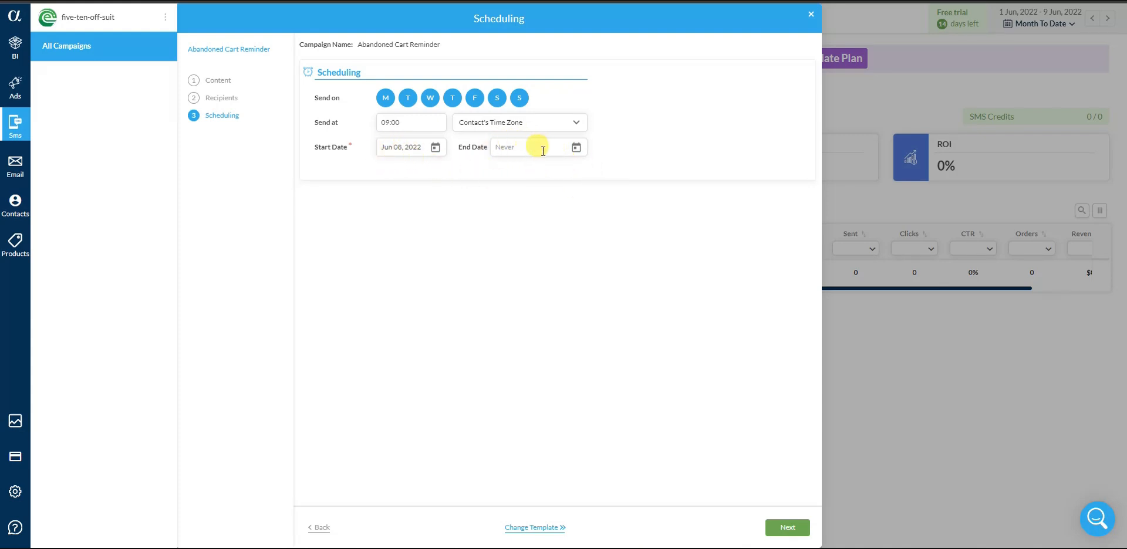
left_click(418, 126)
left_click(472, 165)
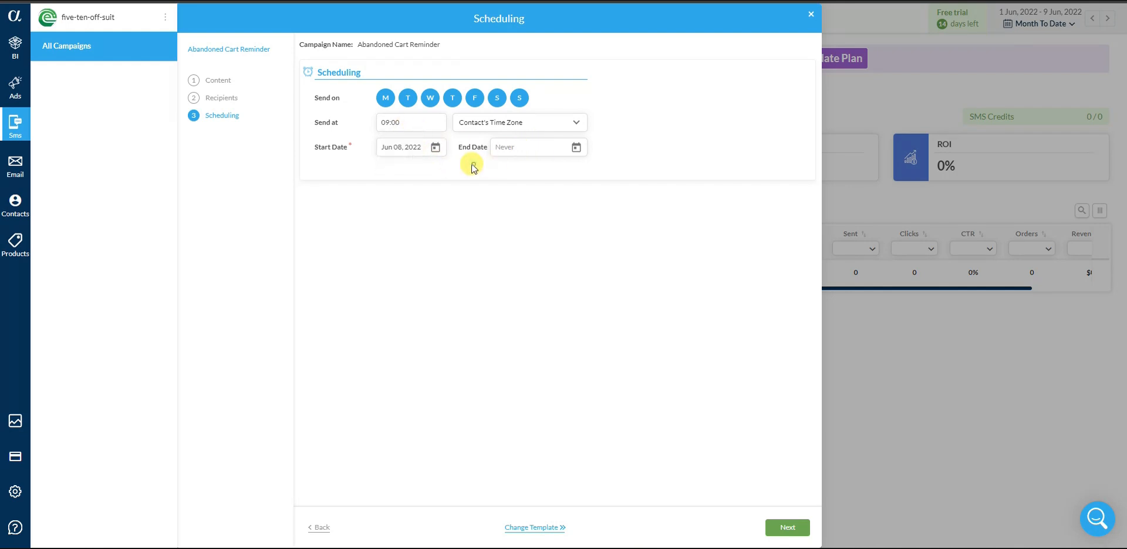
left_click(774, 527)
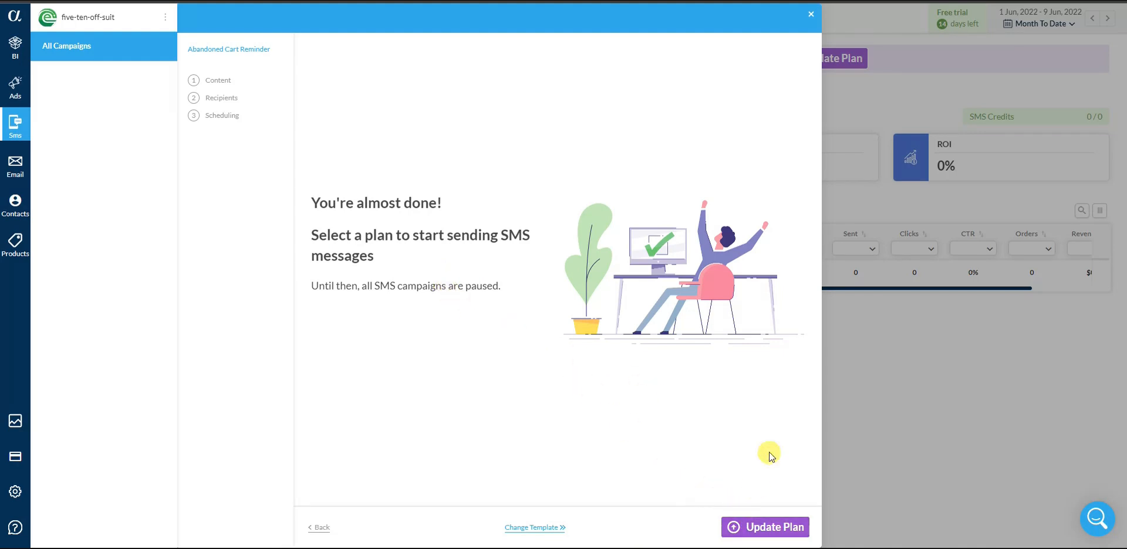
View the SMS and email message plan options, and close them without applying a plan
left_click(758, 530)
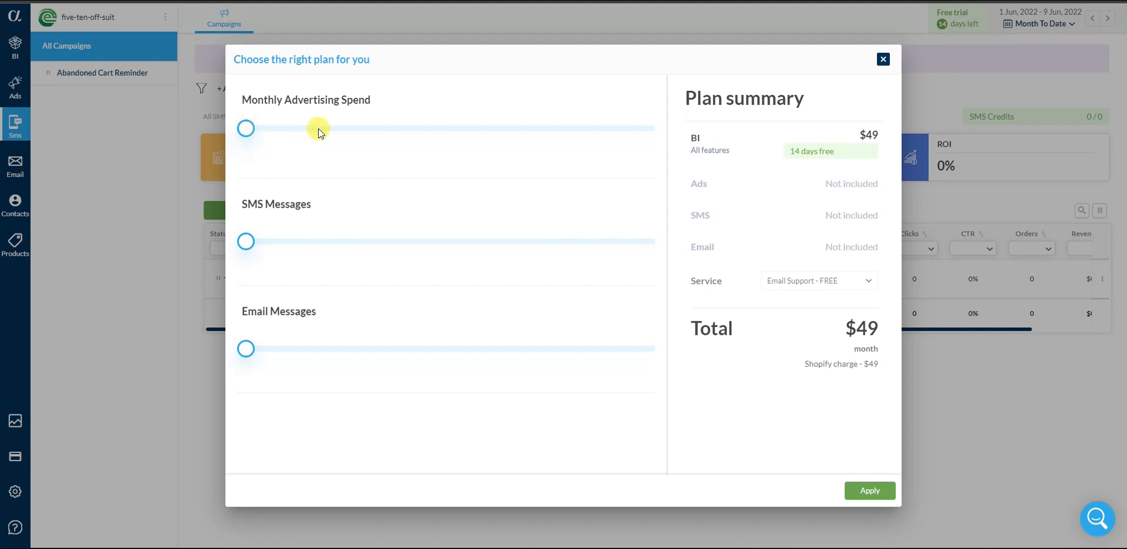
mouse_move(247, 239)
left_mouse_down()
mouse_move(299, 240)
mouse_move(246, 241)
left_mouse_up()
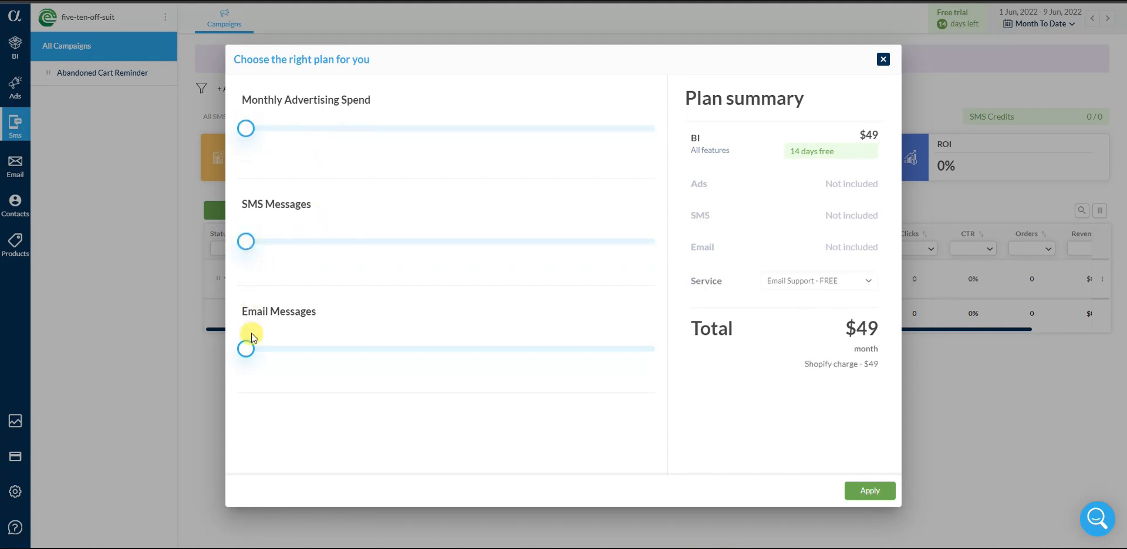
mouse_move(246, 349)
left_mouse_down()
mouse_move(281, 348)
mouse_move(254, 353)
left_mouse_up()
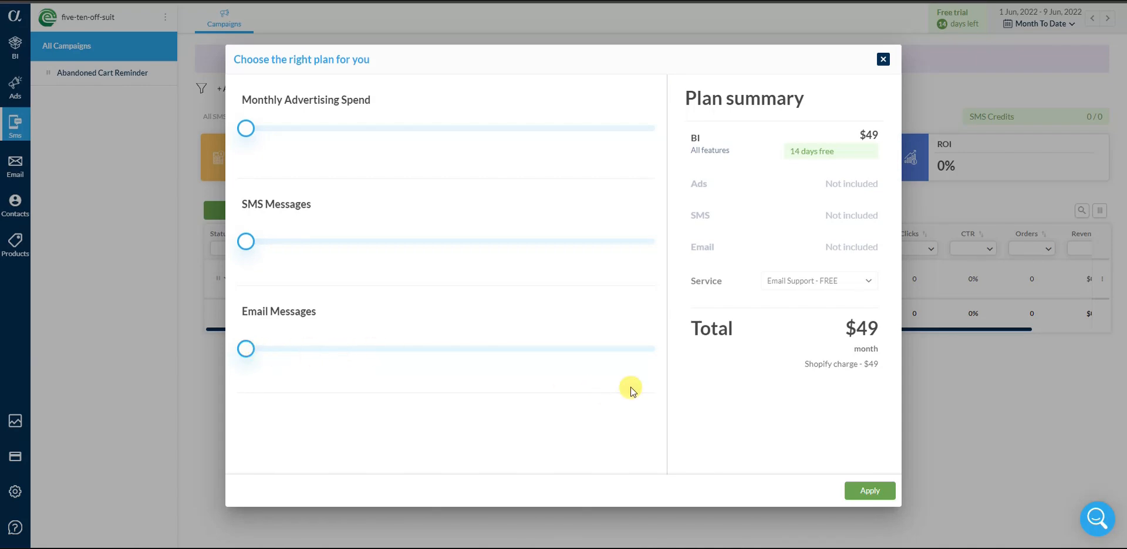
left_click(882, 61)
Start an email campaign from the Coupon template and set its subject to "Here's a gift for you"
left_click(23, 167)
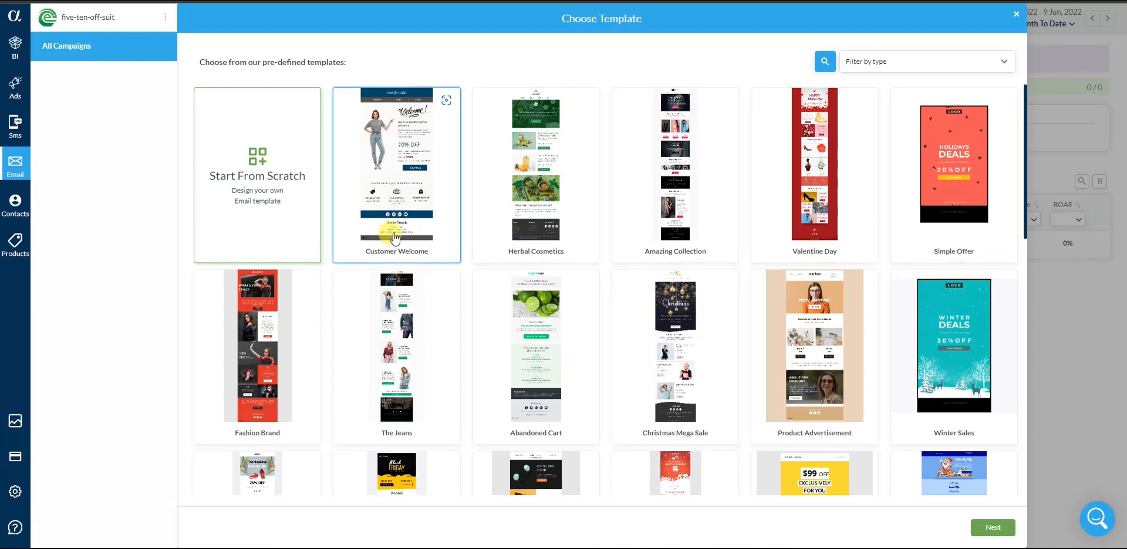
scroll(395, 228, "down", 3)
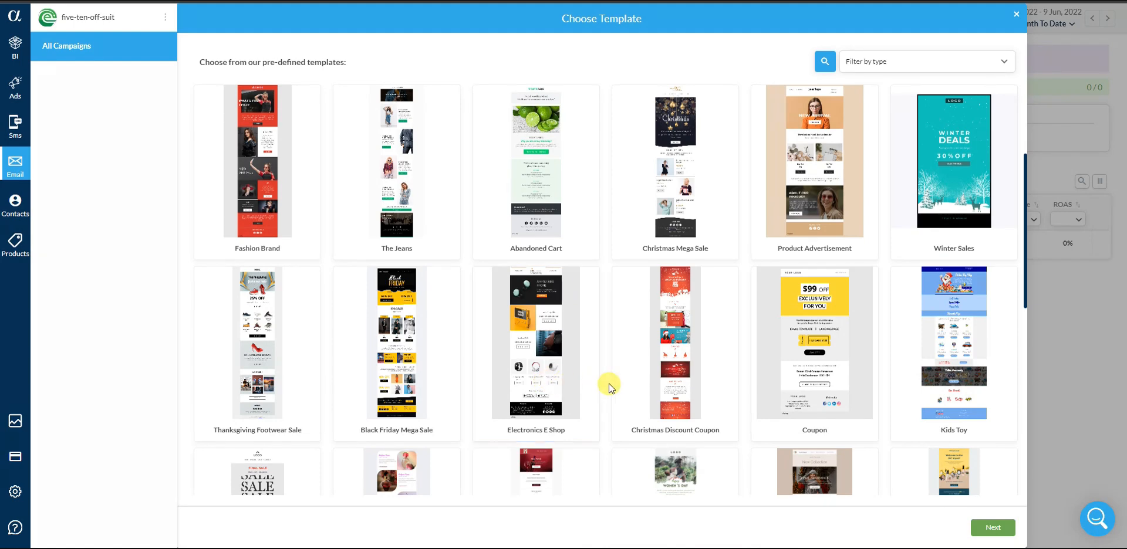
scroll(608, 383, "up", 3)
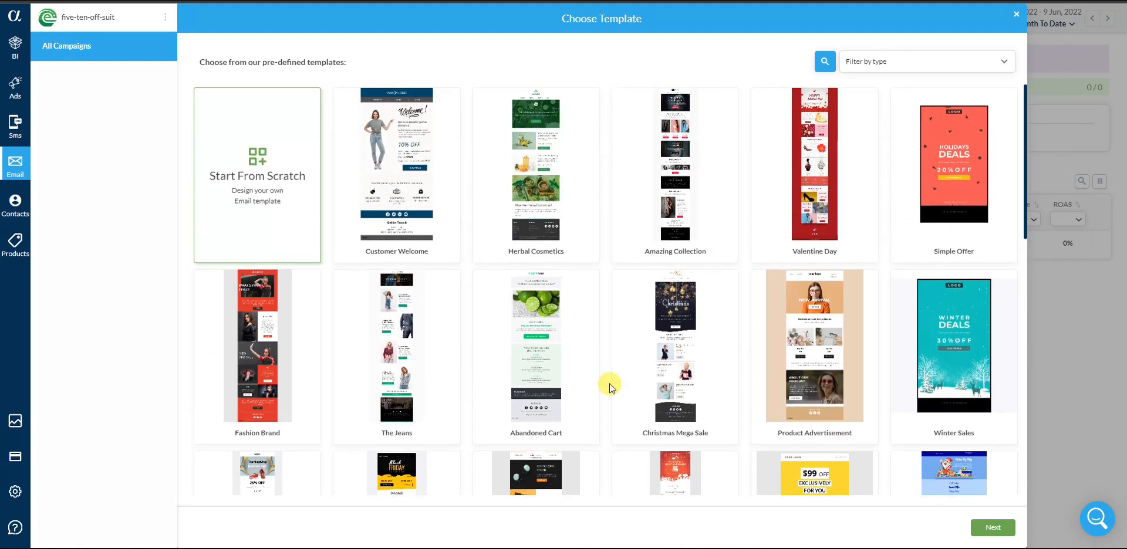
scroll(629, 377, "down", 3)
left_click(830, 396)
left_click(1001, 528)
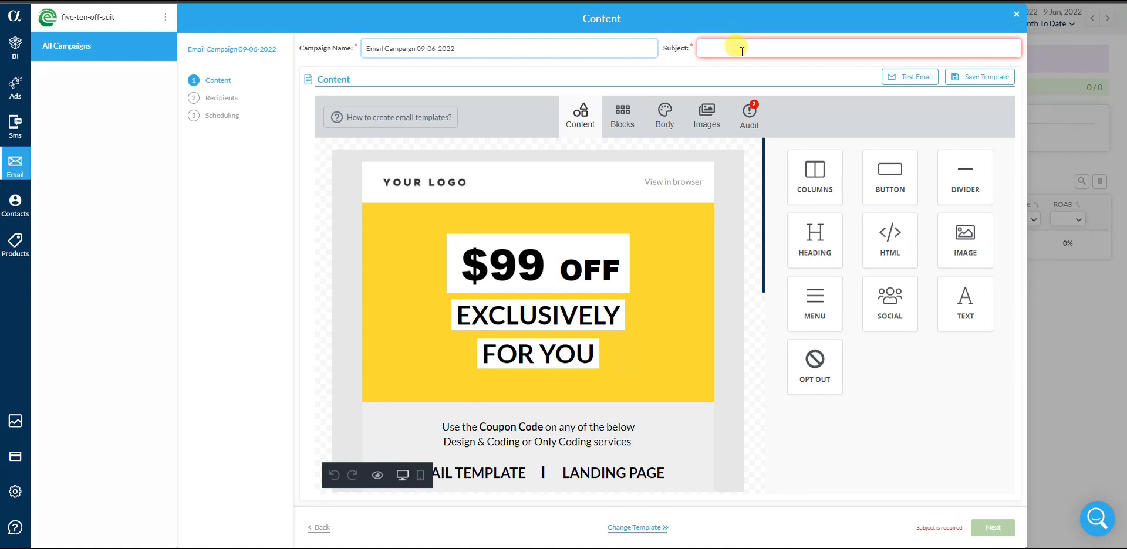
left_click(745, 52)
type("Here's a gift for you")
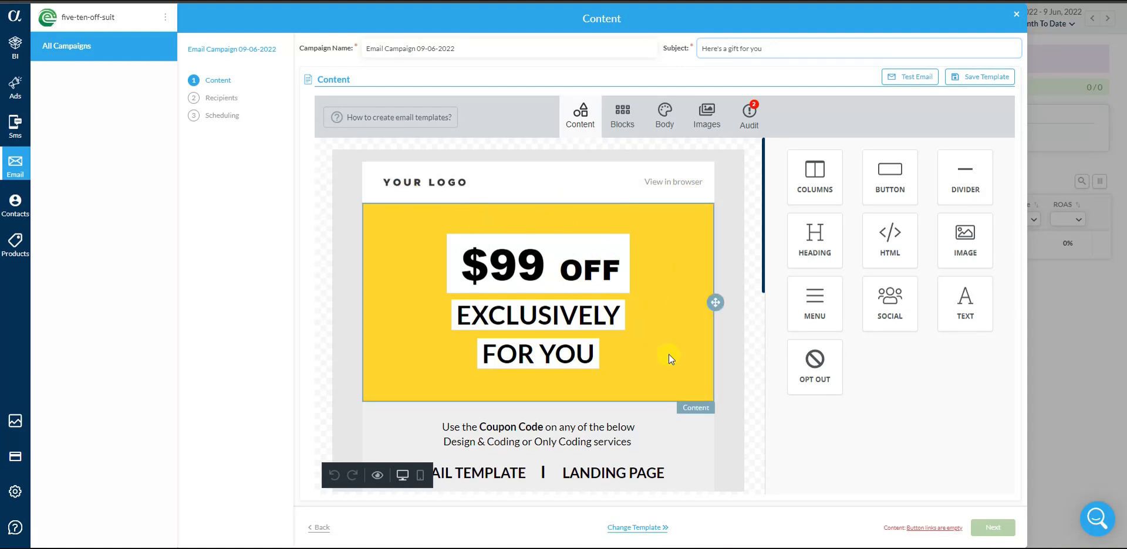
Replace the $99 discount in the email's yellow banner headline with 15%
left_click(452, 188)
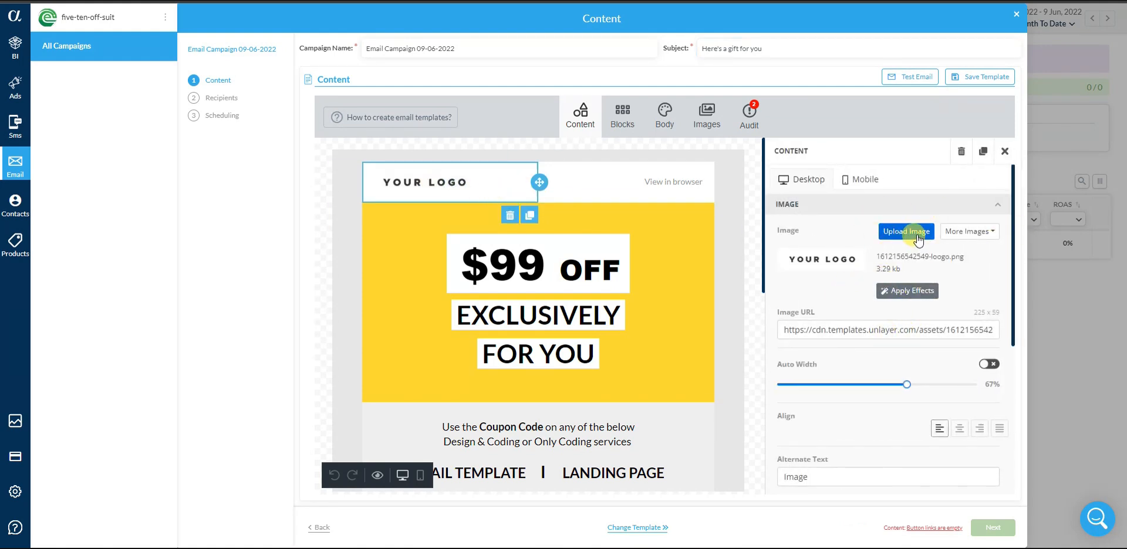
scroll(666, 227, "down", 1)
left_click(674, 241)
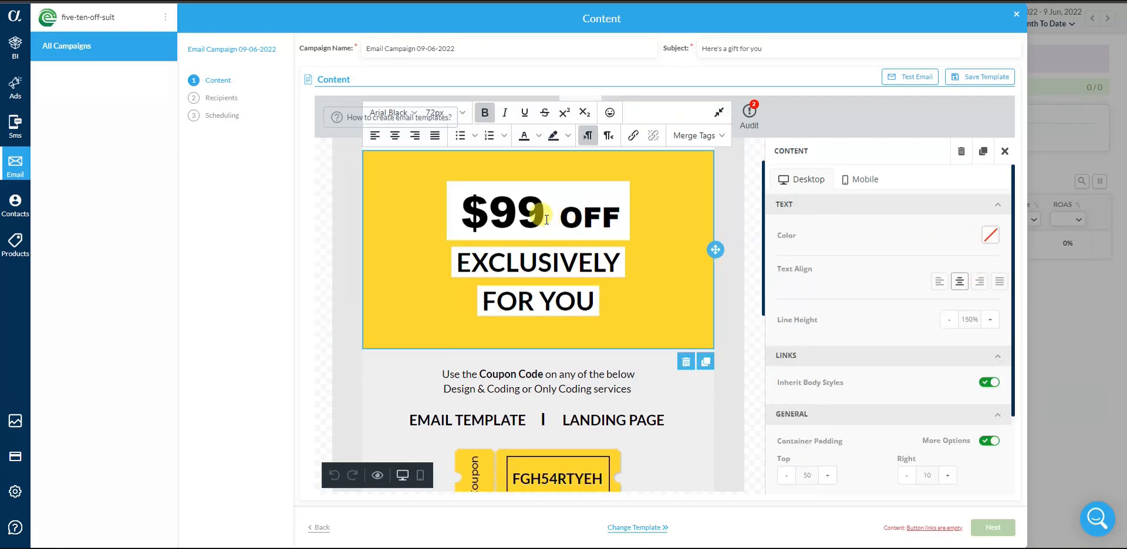
key("BackSpace")
key("BackSpace")
key("BackSpace")
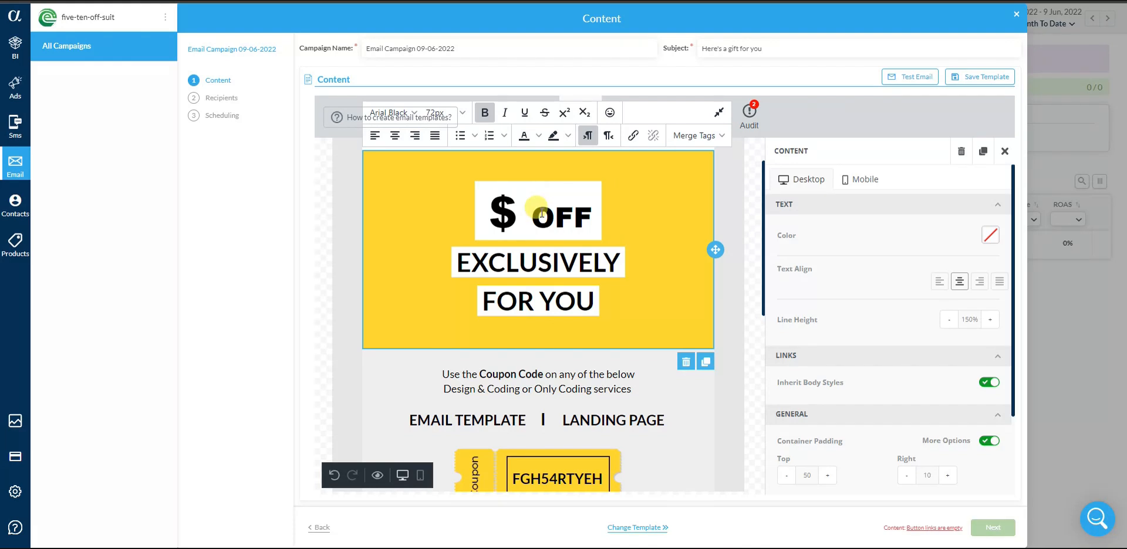
type("15%")
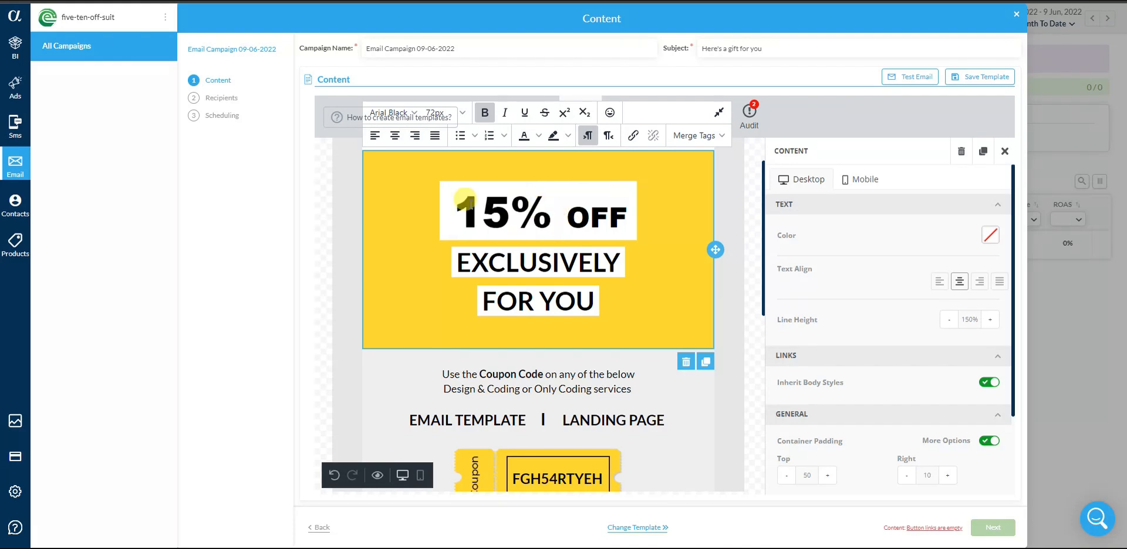
Move the "EMAIL TEMPLATE | LANDING PAGE" text block above the coupon code instructions, and return it below them
scroll(579, 313, "down", 1)
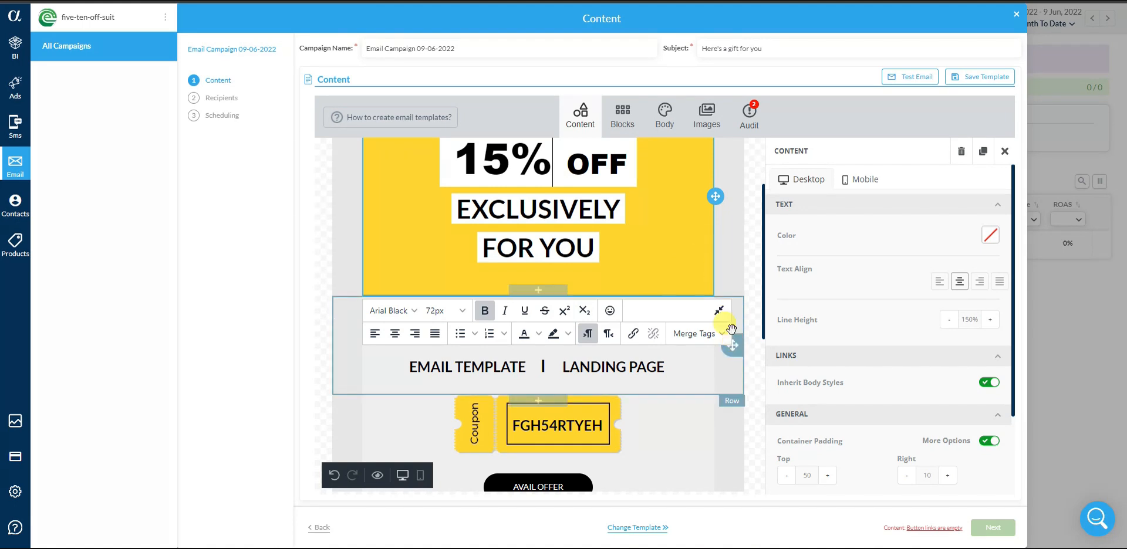
left_click(700, 372)
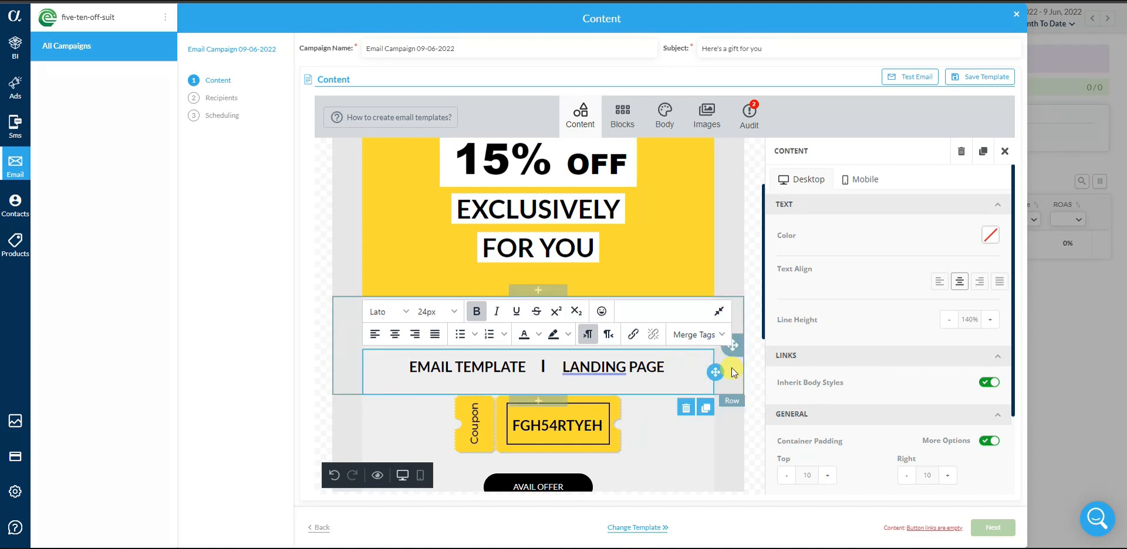
left_click_drag(717, 371, 720, 328)
mouse_move(721, 384)
left_mouse_down()
mouse_move(717, 316)
mouse_move(717, 375)
left_mouse_up()
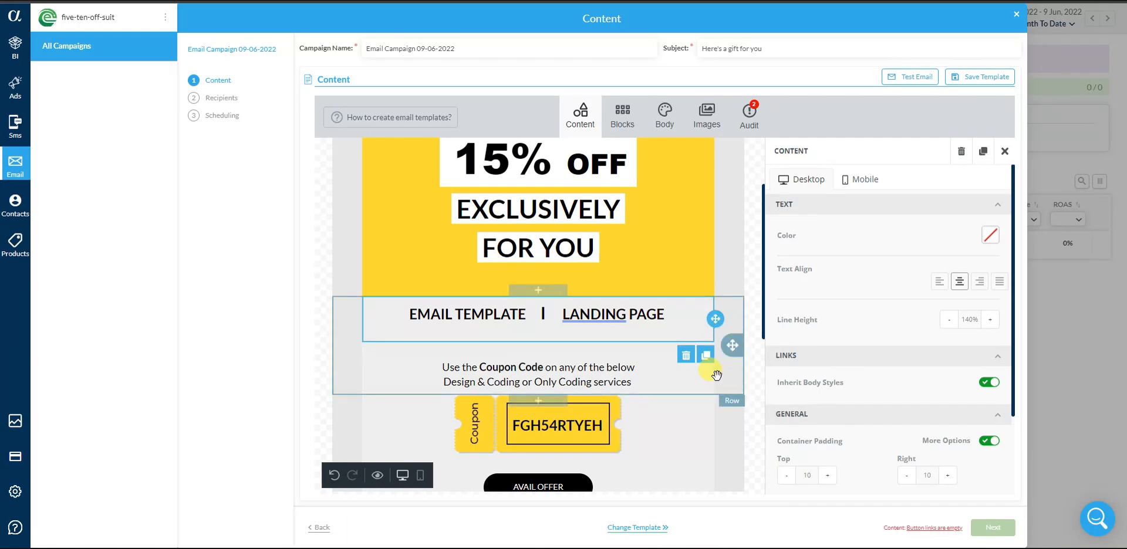
left_click_drag(715, 320, 706, 381)
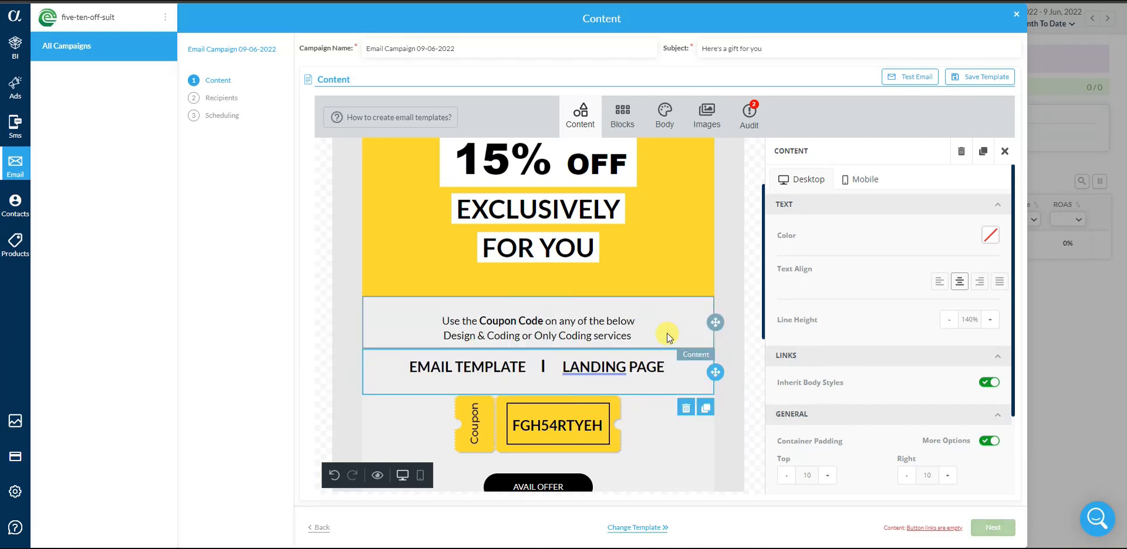
Look through the rest of the coupon email and the available layout blocks and body style settings
scroll(640, 339, "down", 2)
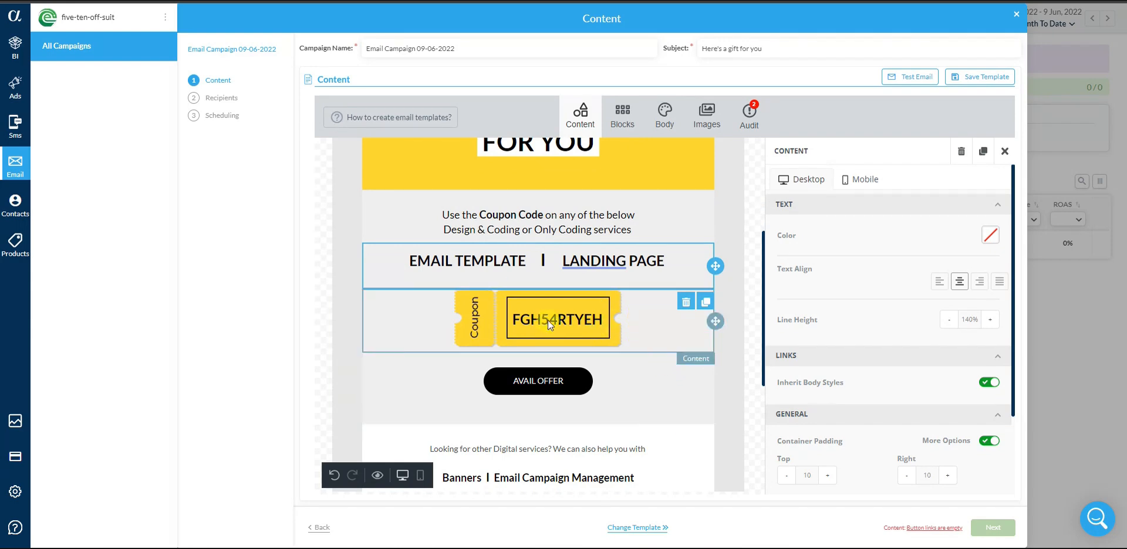
scroll(611, 345, "down", 4)
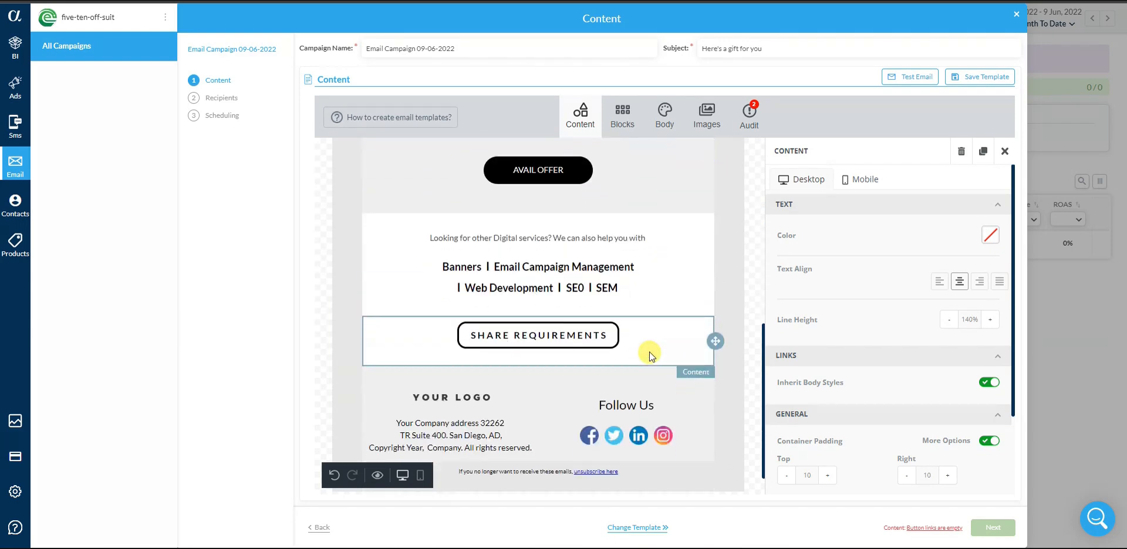
scroll(640, 334, "up", 5)
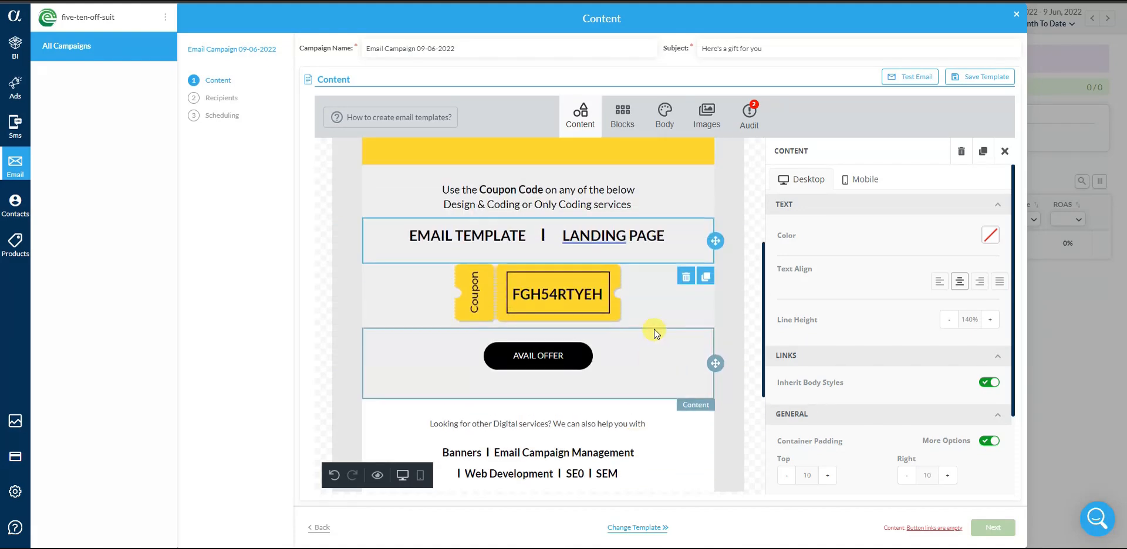
left_click(624, 126)
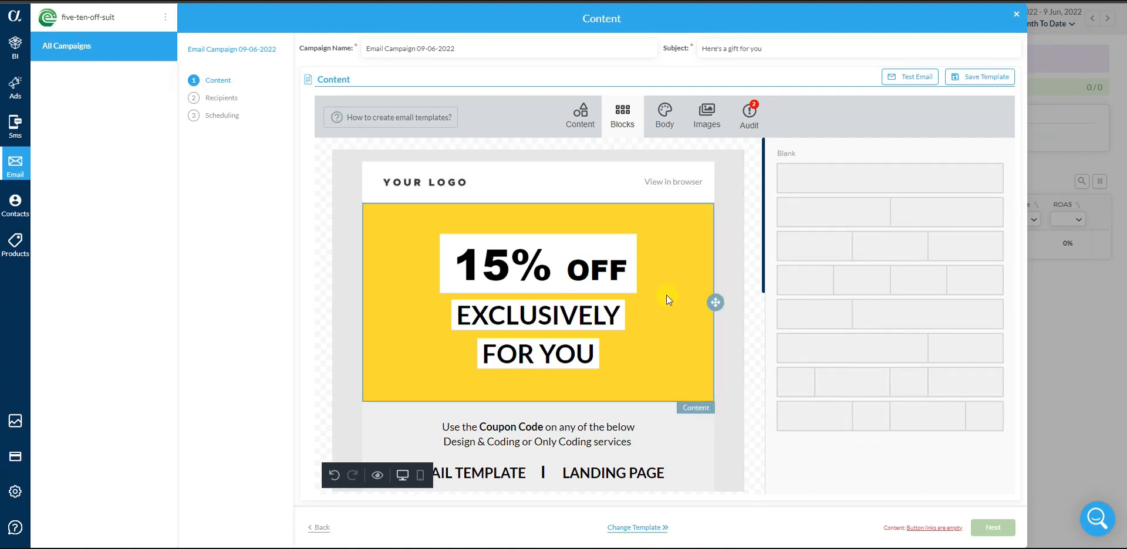
left_click(707, 113)
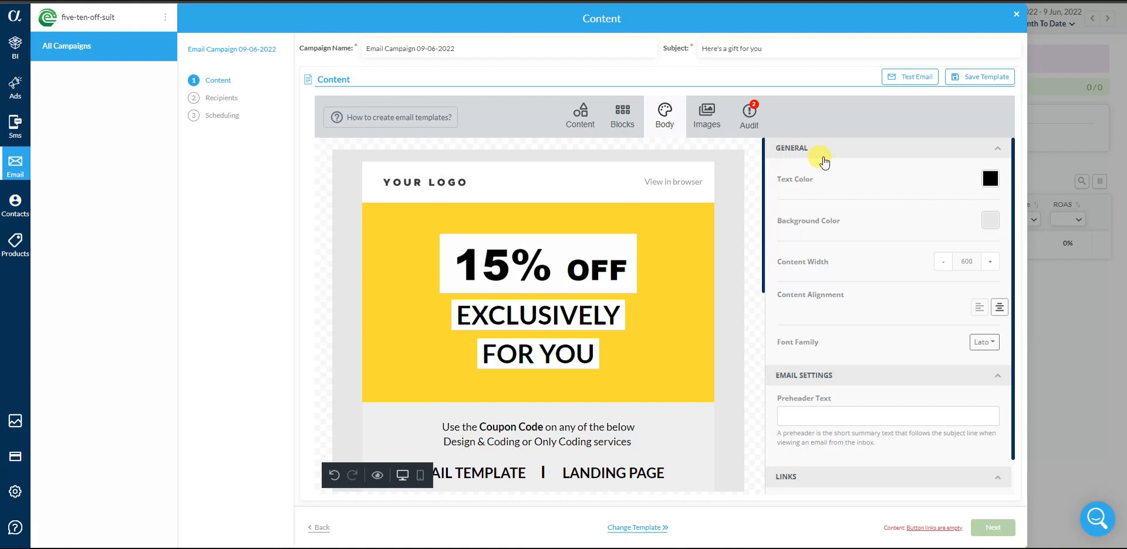
scroll(901, 217, "down", 1)
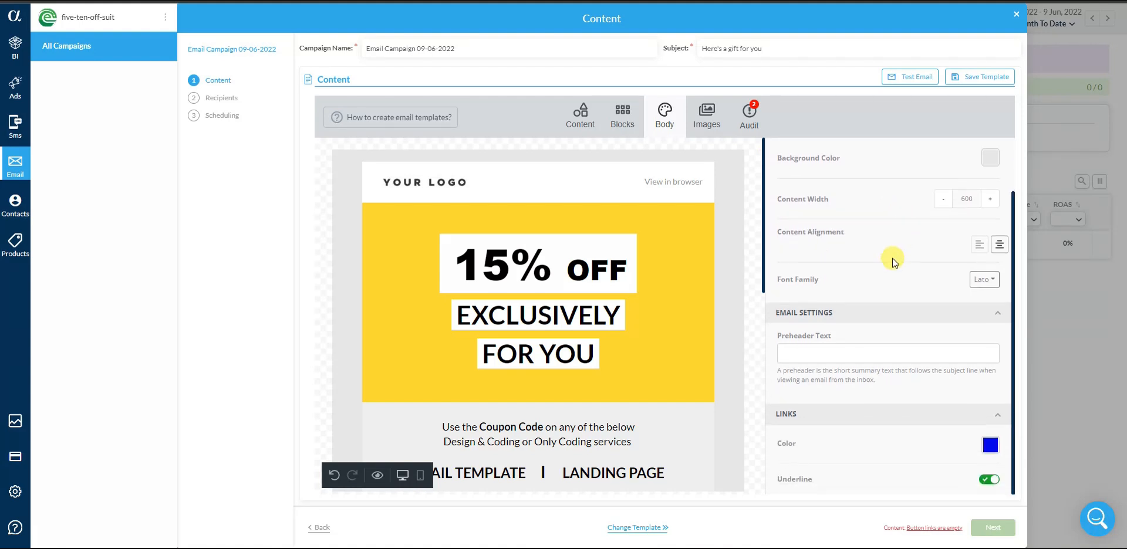
scroll(895, 259, "up", 1)
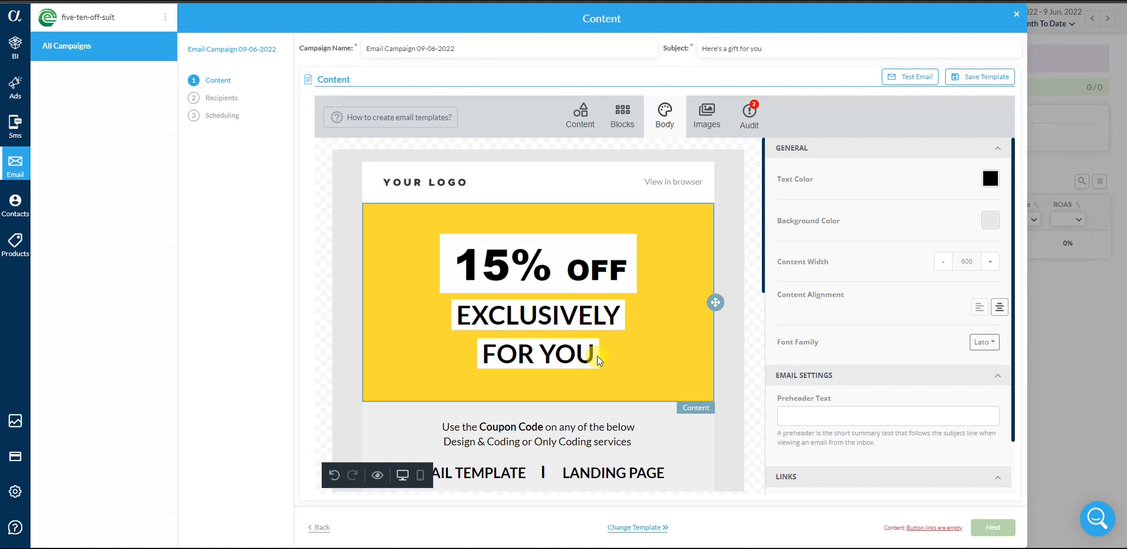
scroll(646, 358, "down", 10)
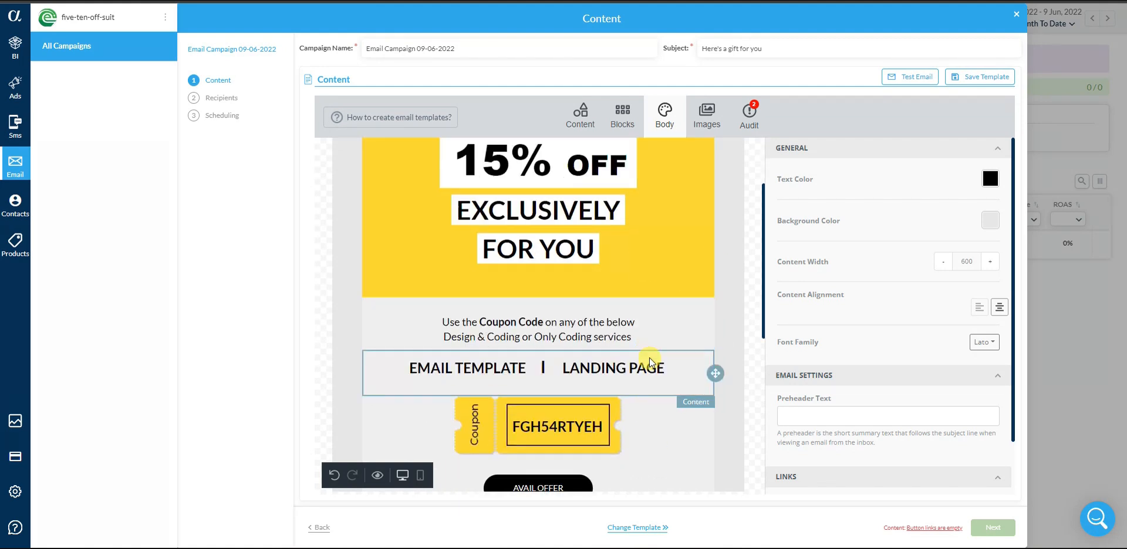
scroll(681, 368, "up", 10)
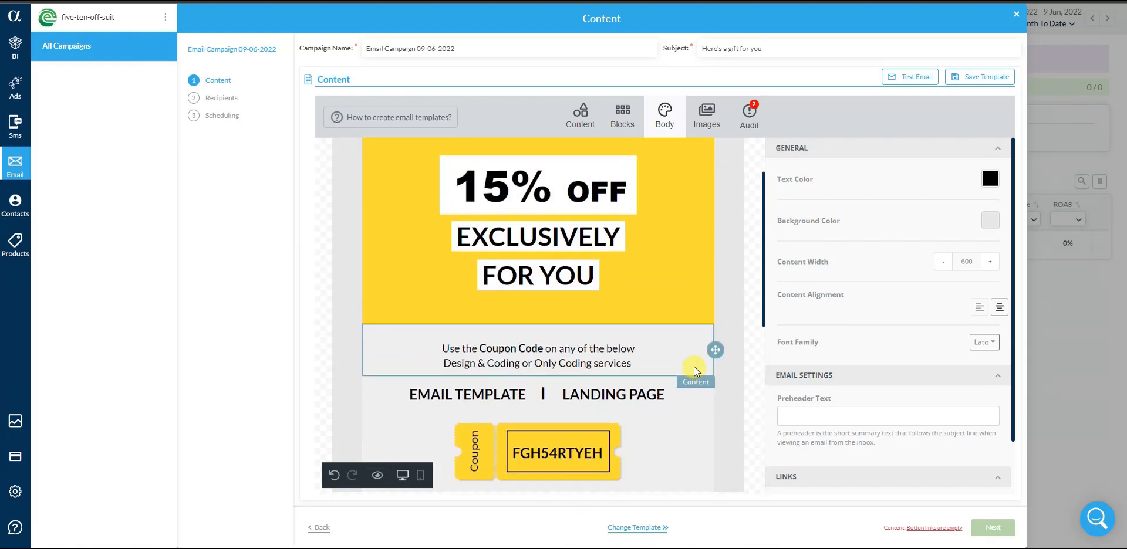
scroll(695, 366, "down", 7)
left_click(592, 340)
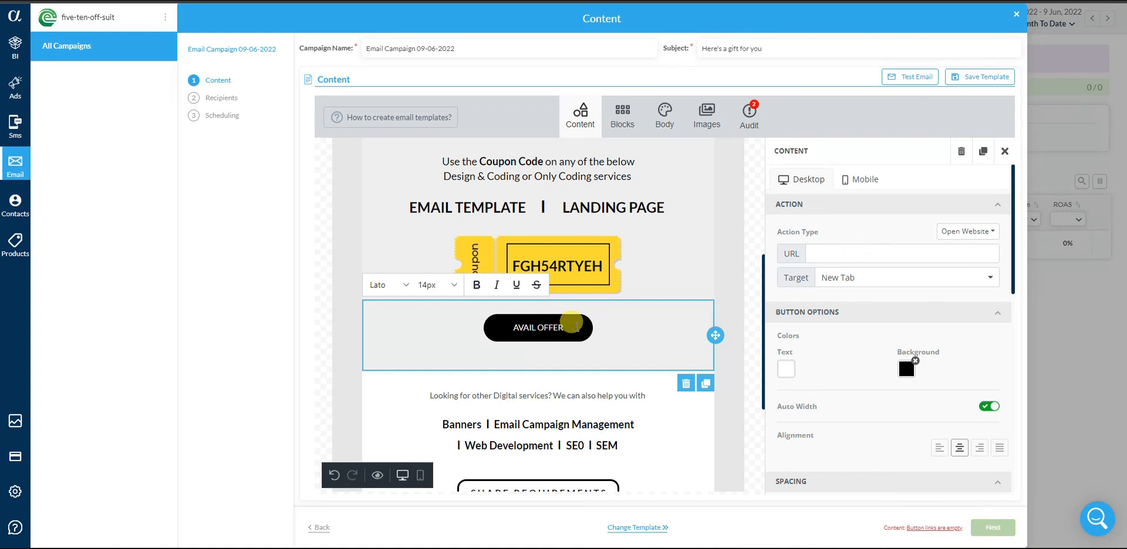
scroll(569, 352, "down", 2)
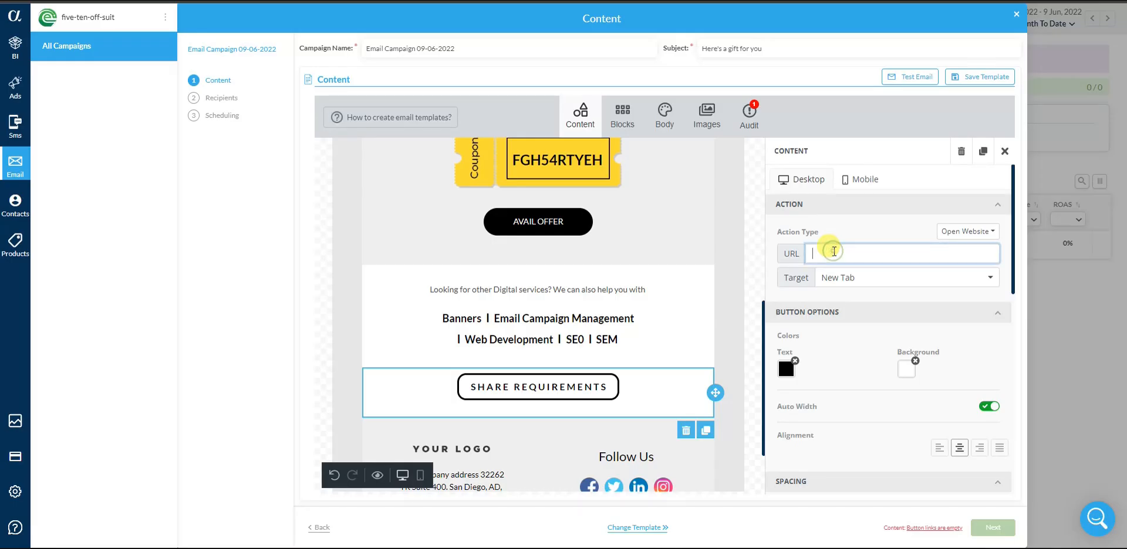
type("https://five-ten-off-suit.myshopify.com/")
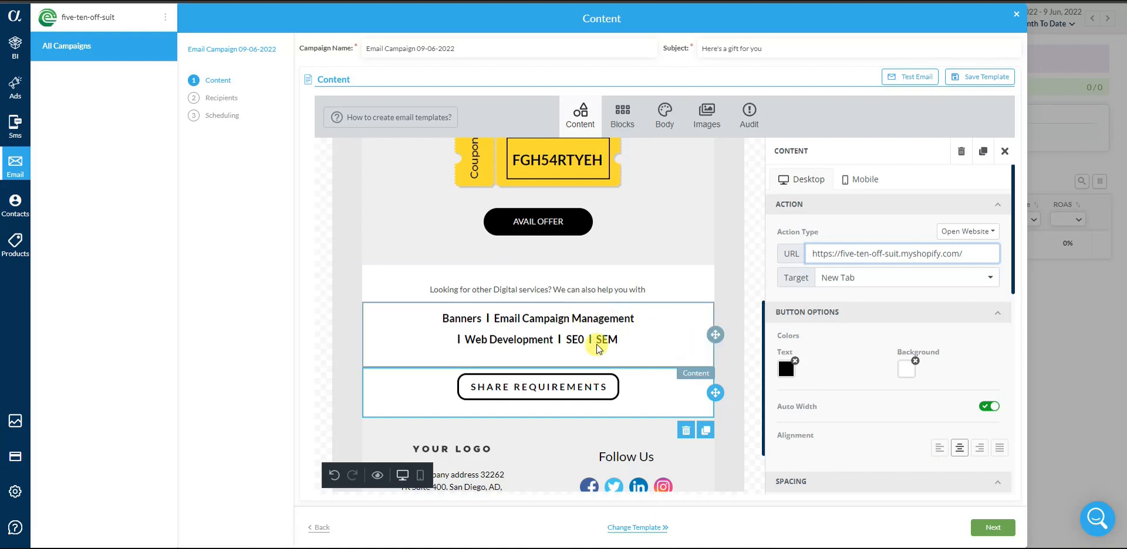
left_click(998, 534)
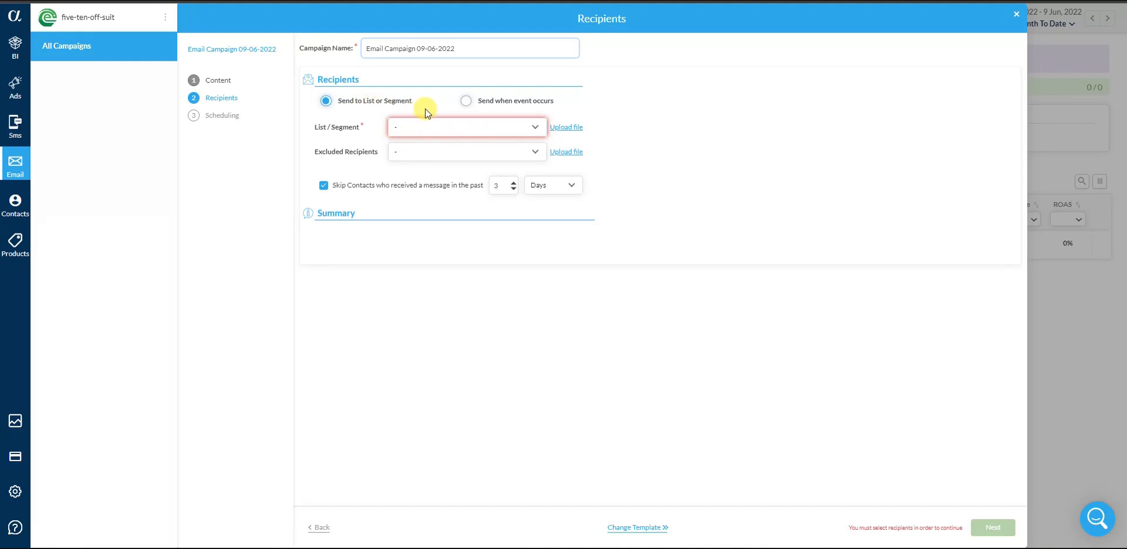
Send the campaign to the All Email Subscribers segment with no excluded recipients, and continue to scheduling
left_click(478, 126)
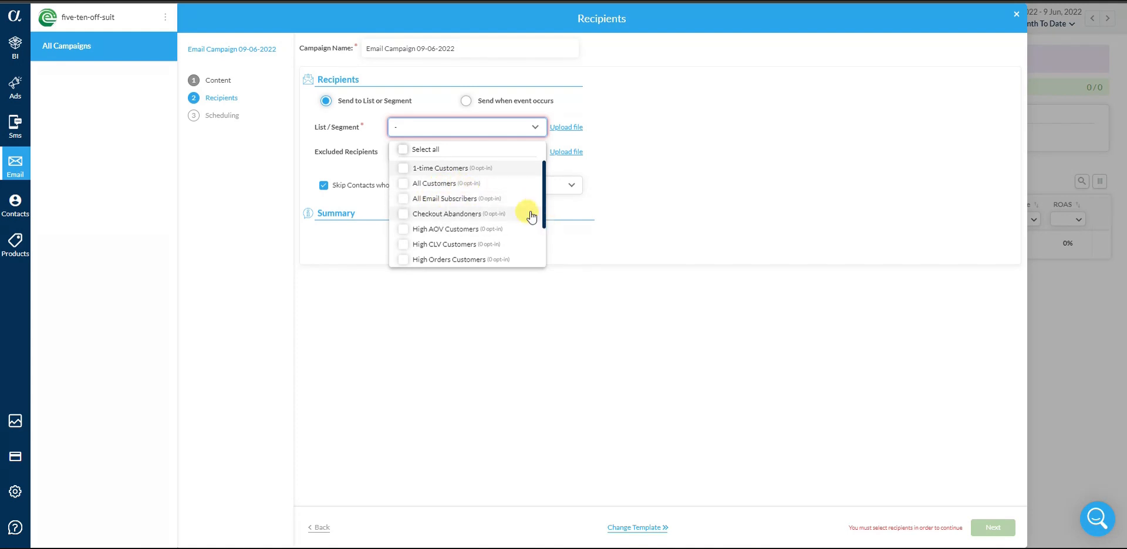
scroll(520, 229, "down", 1)
scroll(519, 229, "down", 1)
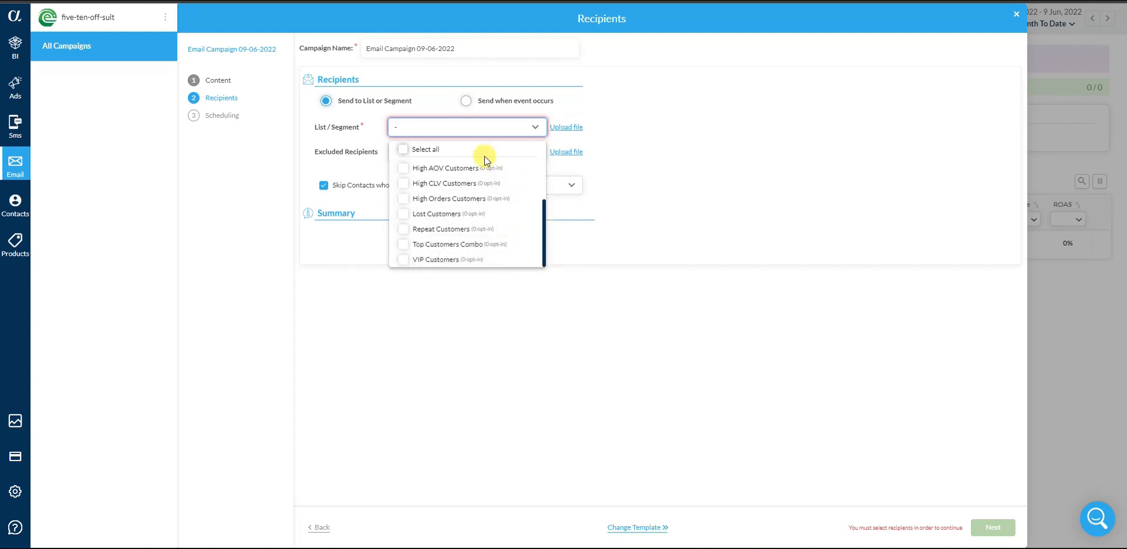
scroll(540, 157, "up", 2)
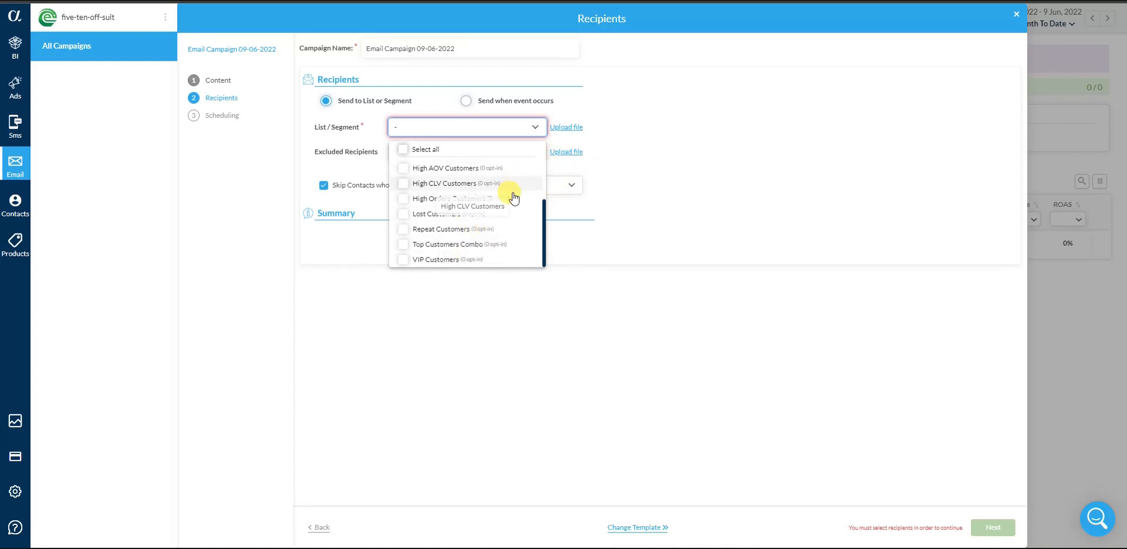
scroll(489, 211, "up", 1)
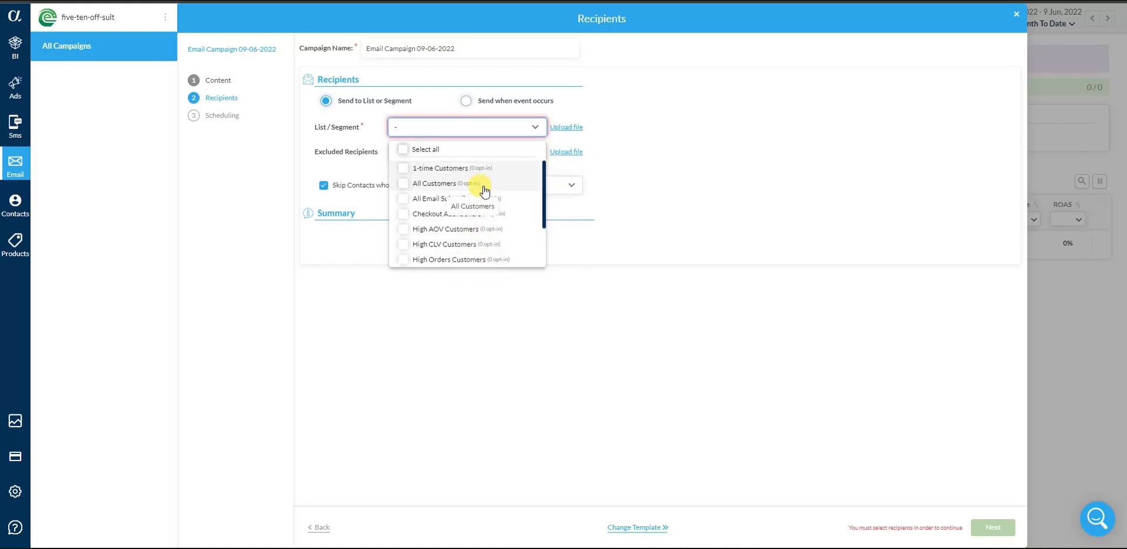
left_click(468, 199)
left_click(626, 151)
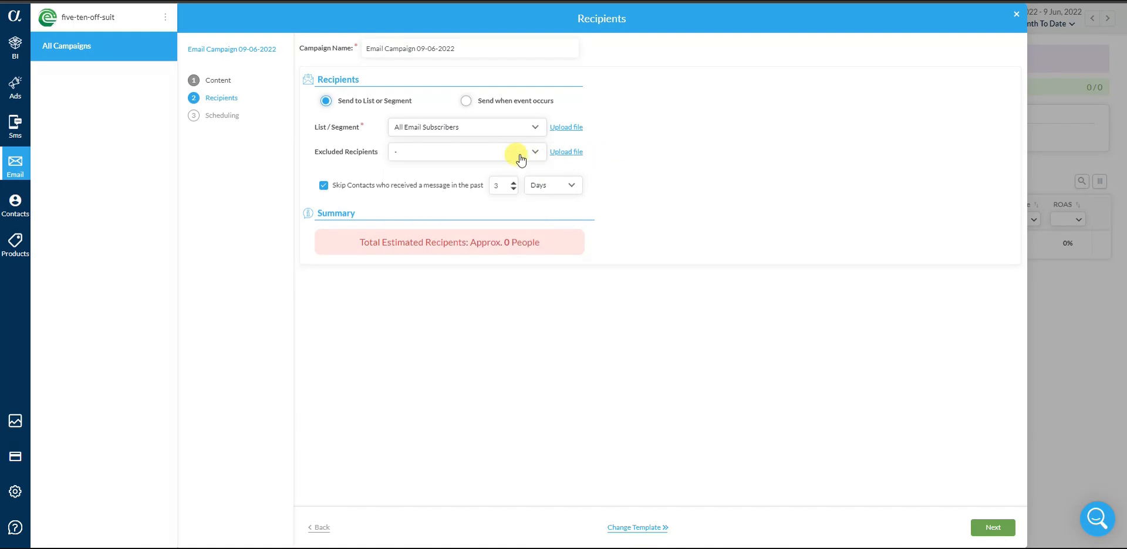
left_click(516, 152)
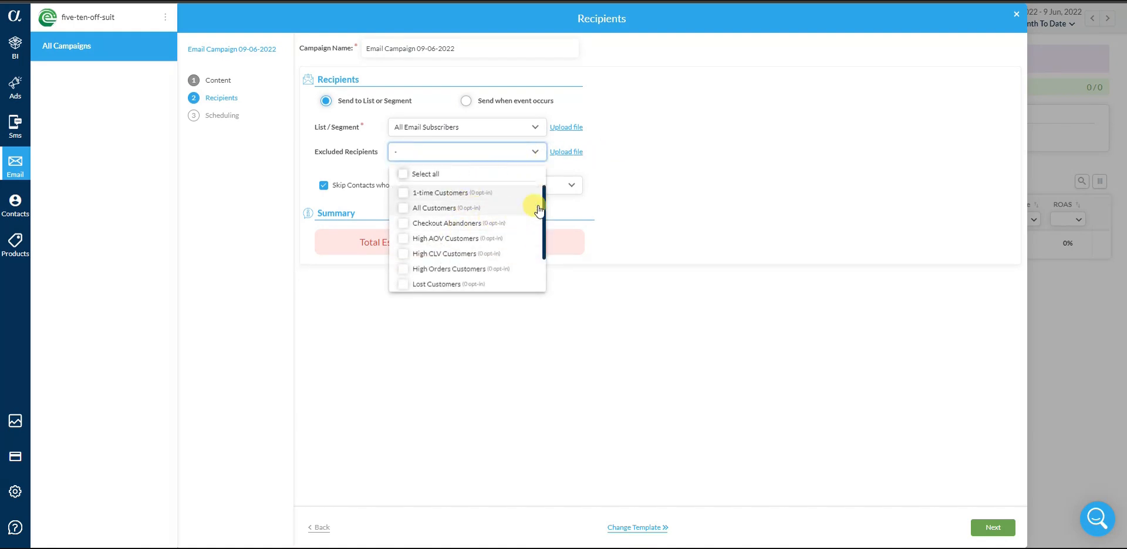
left_click(622, 171)
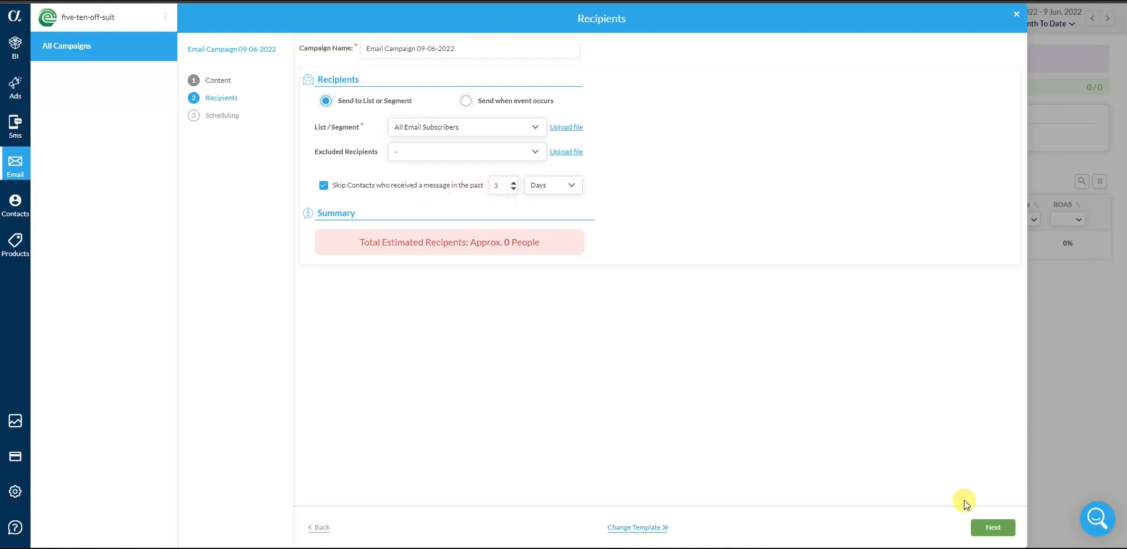
left_click(992, 527)
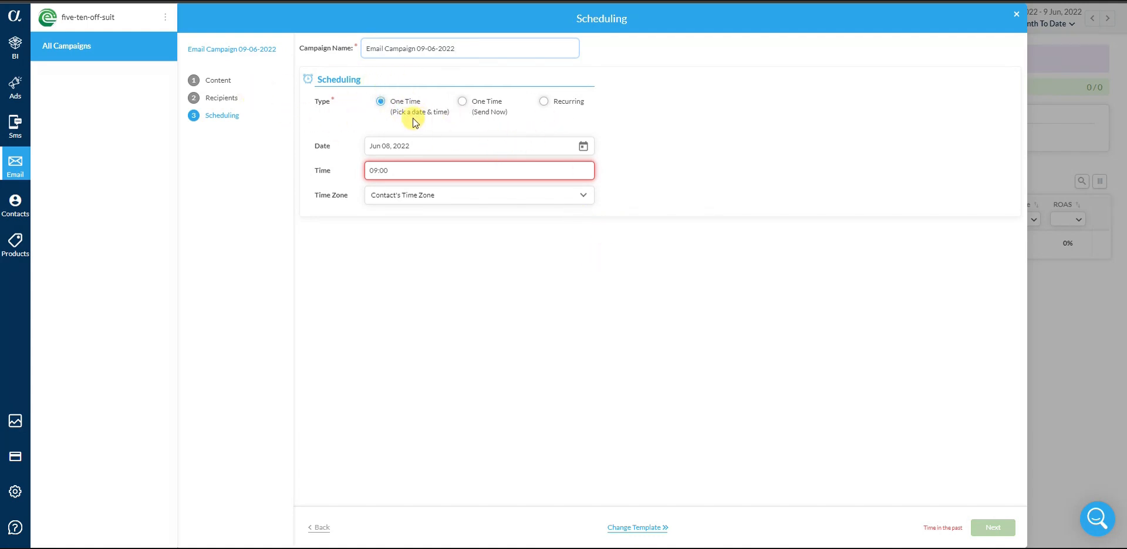
Compare the scheduling types, and finish the email campaign as One Time (Send Now)
left_click(496, 112)
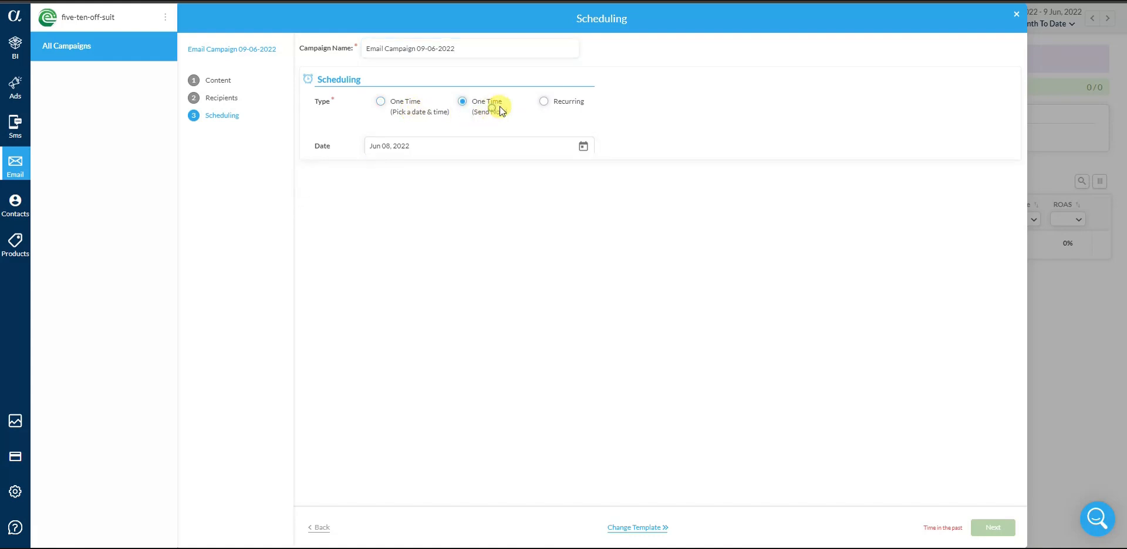
left_click(561, 110)
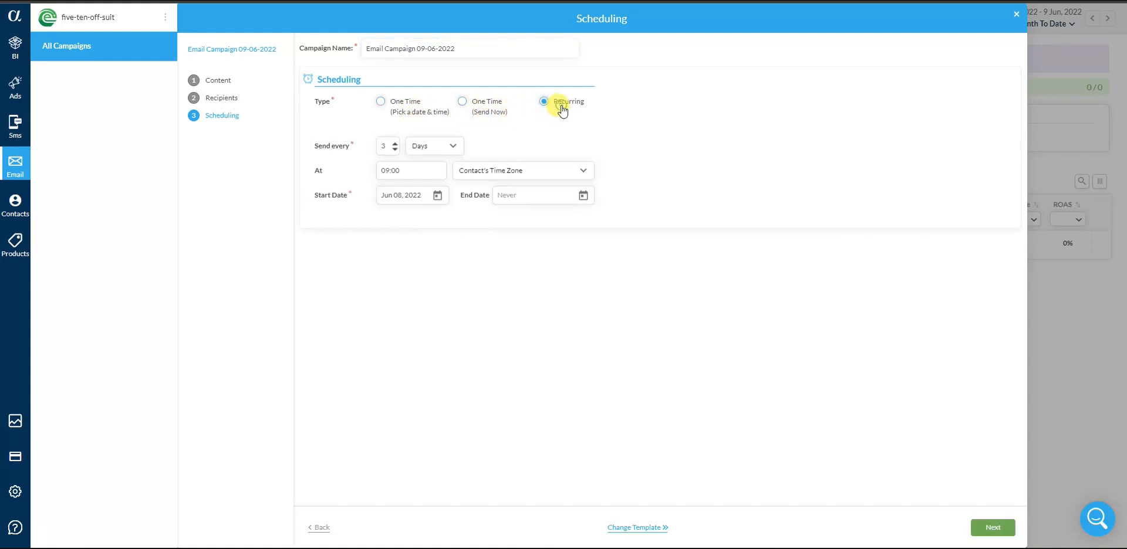
left_click(415, 117)
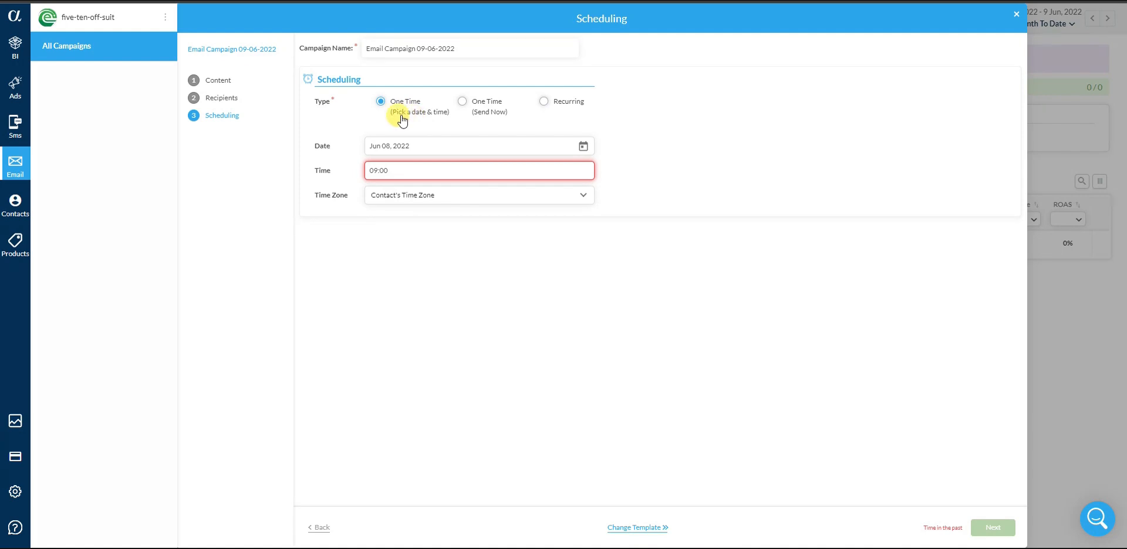
left_click(490, 113)
left_click(978, 529)
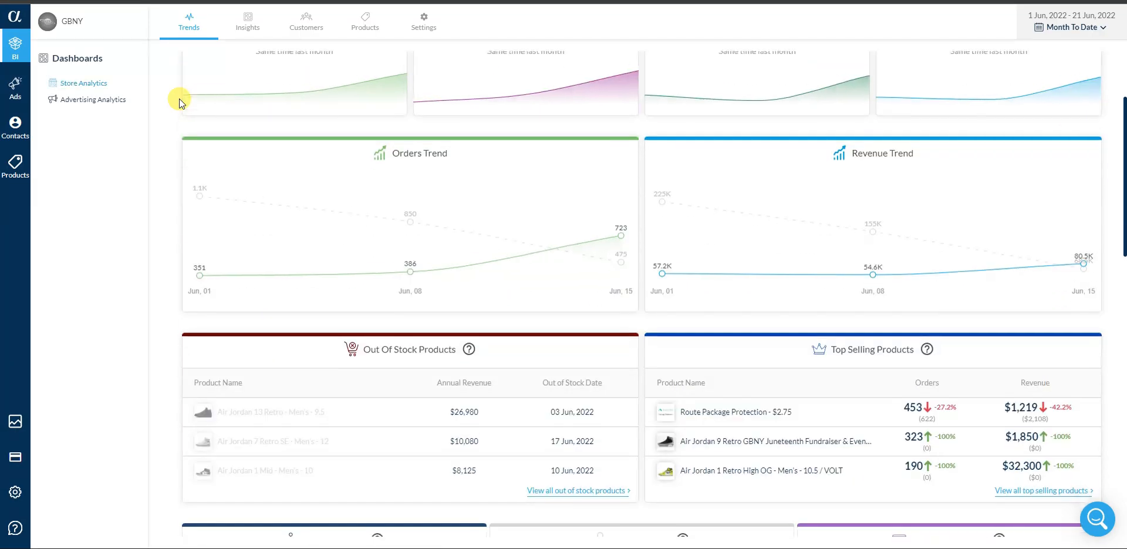
Examine the GBNY store's Trends dashboard, covering stock, top-selling products, sales channels, orders status, payment methods and advertising analytics
scroll(180, 99, "down", 3)
scroll(181, 100, "down", 10)
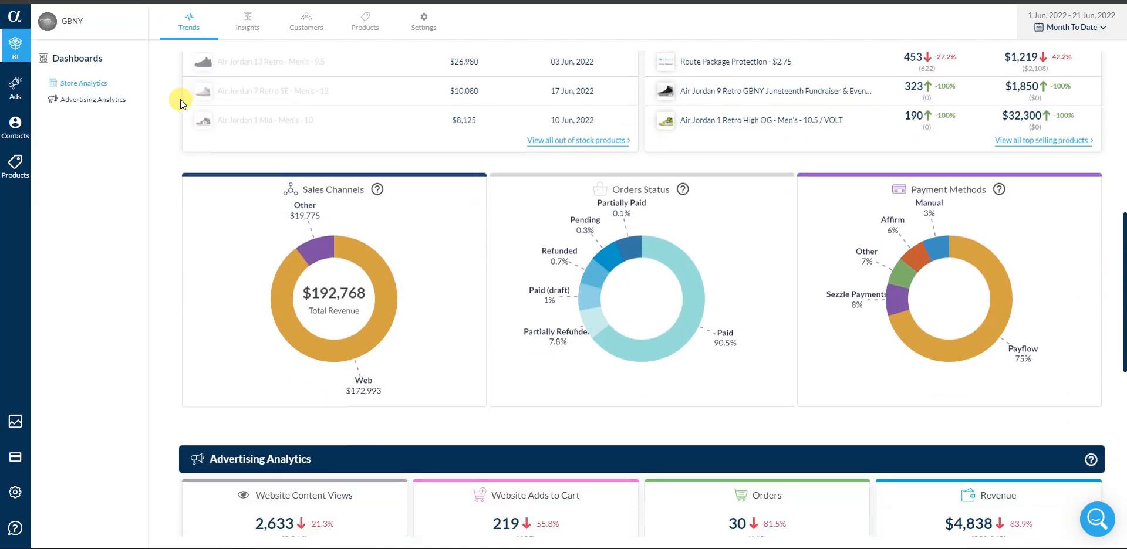
scroll(181, 100, "up", 5)
scroll(181, 99, "up", 6)
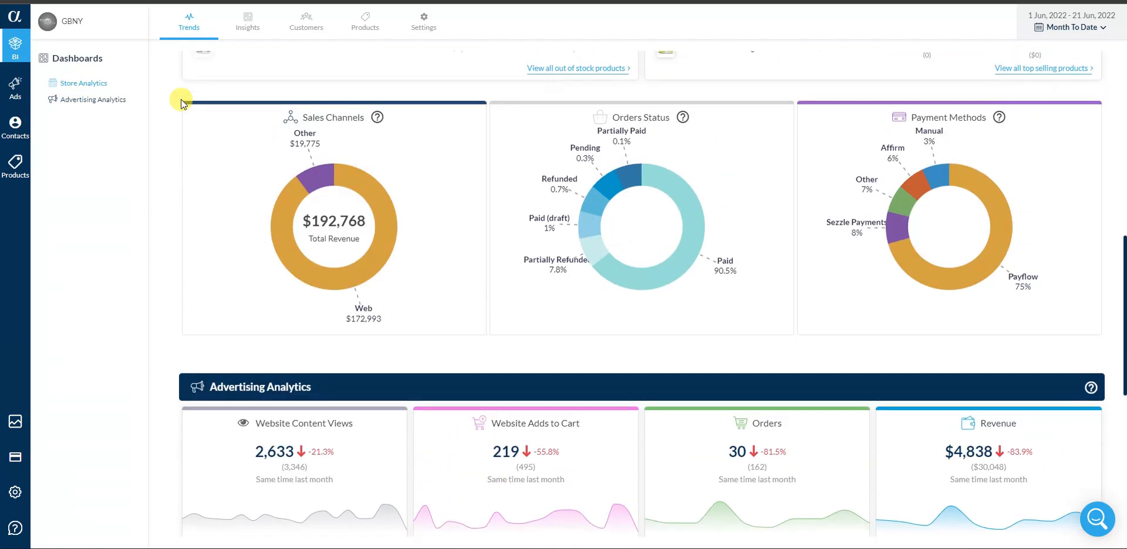
Examine the store's Insights dashboard, covering key performance indicators, revenue trend, customer segments, products analysis, revenue by region and advertising plans
scroll(180, 99, "up", 2)
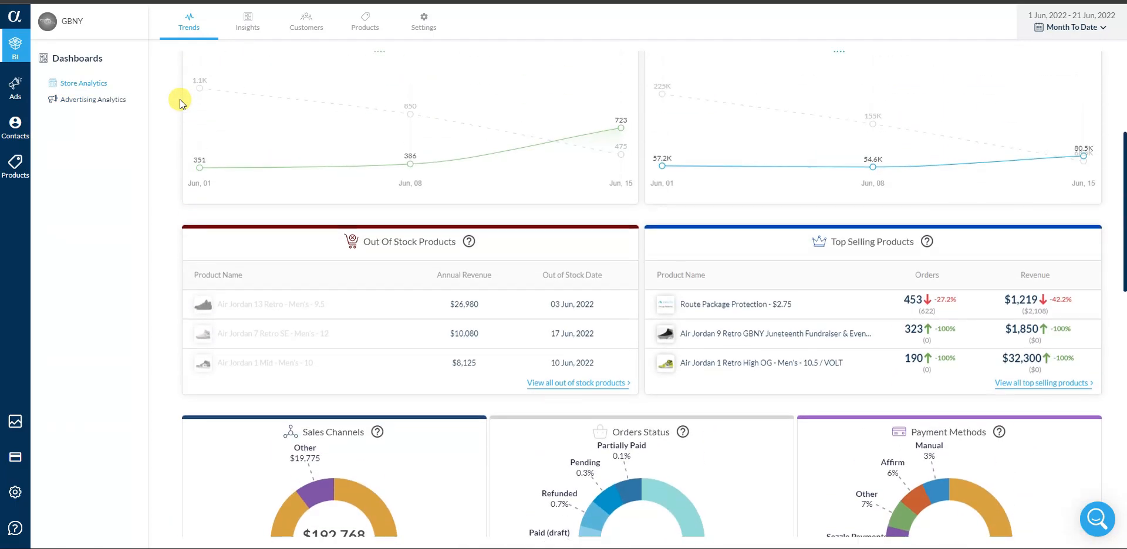
left_click(248, 23)
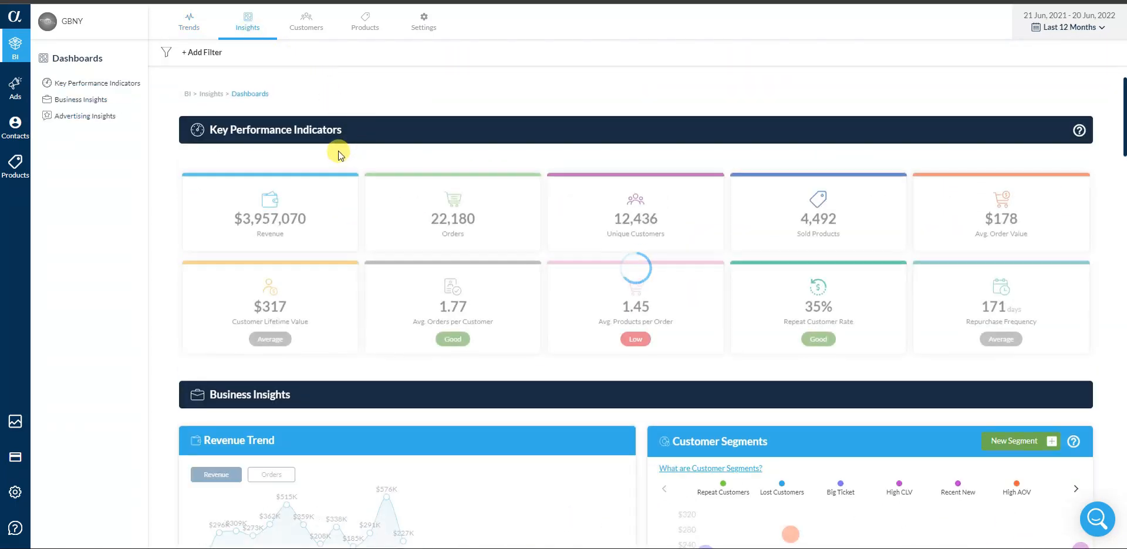
scroll(170, 177, "down", 7)
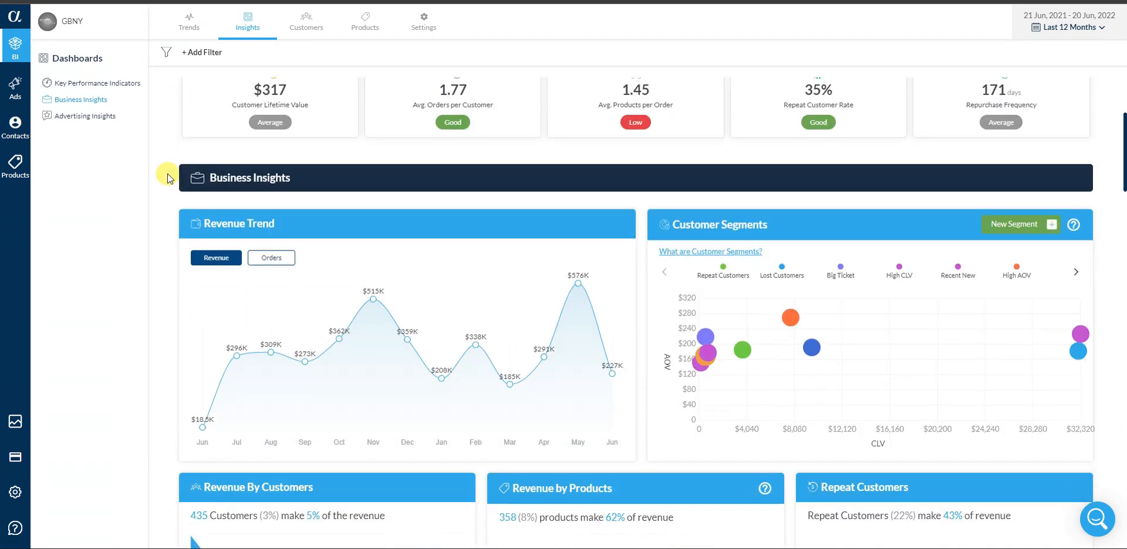
scroll(170, 177, "down", 8)
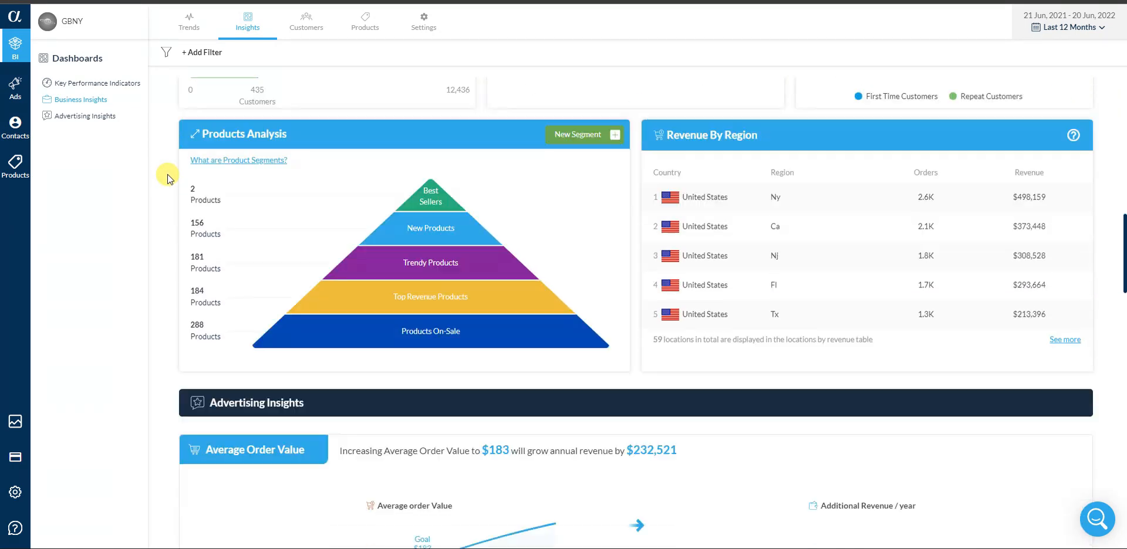
scroll(170, 178, "down", 10)
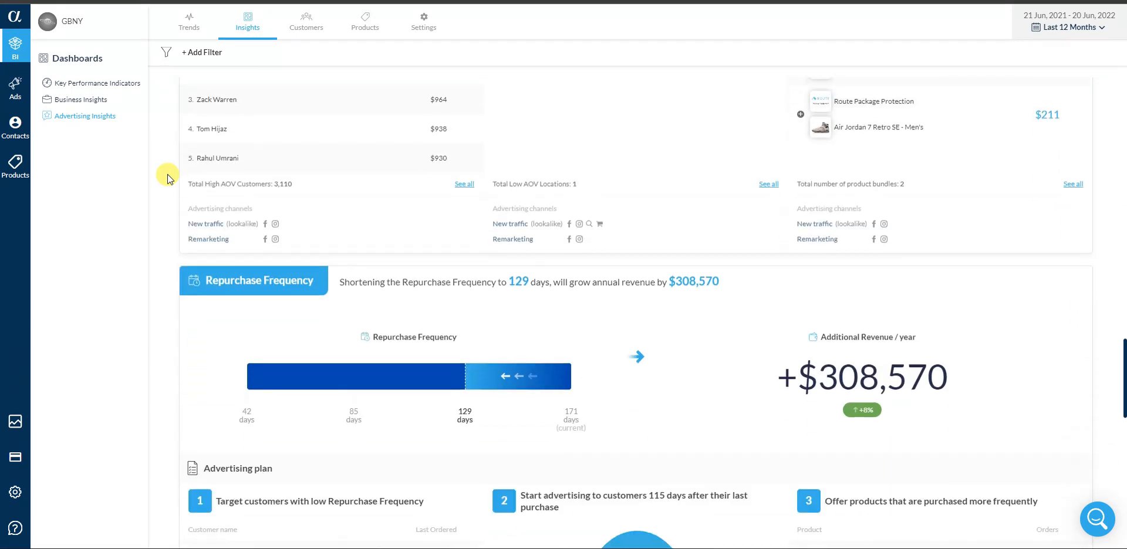
scroll(170, 177, "down", 6)
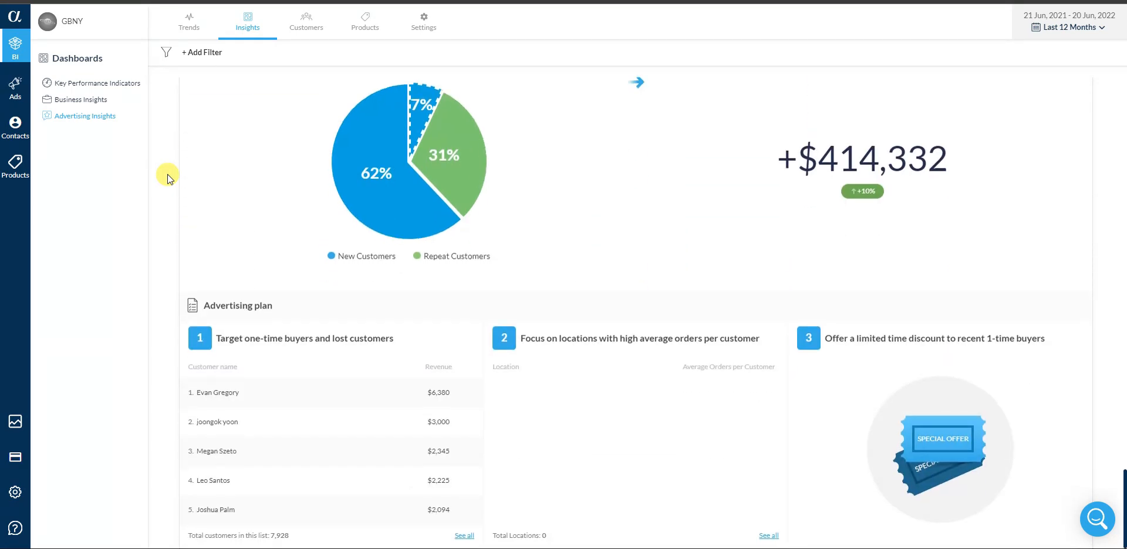
scroll(170, 177, "up", 8)
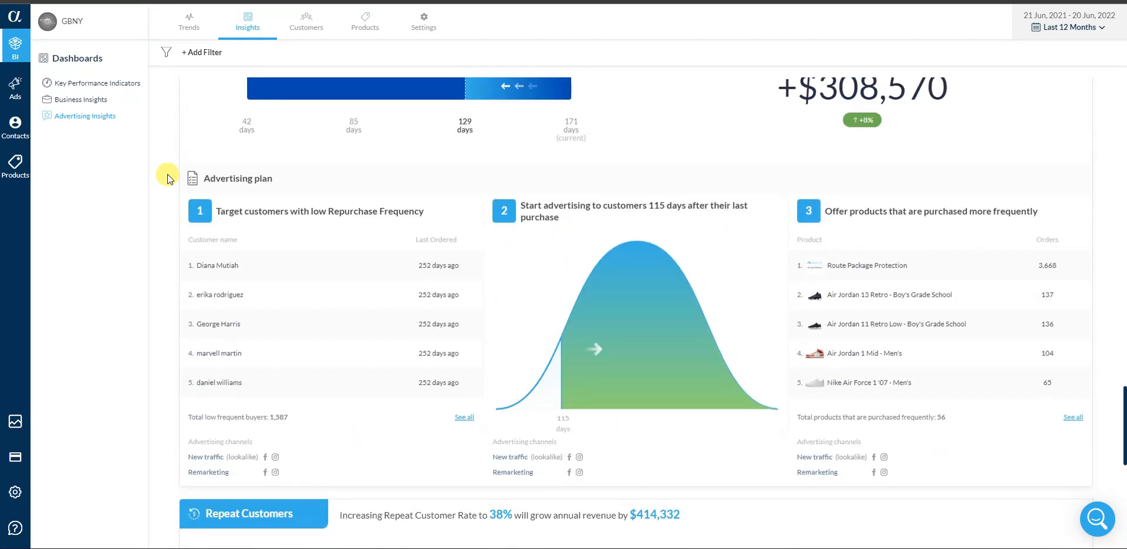
Examine the store's Products dashboard, from key performance indicators and product segments down to sold products by advertising channel
left_click(355, 33)
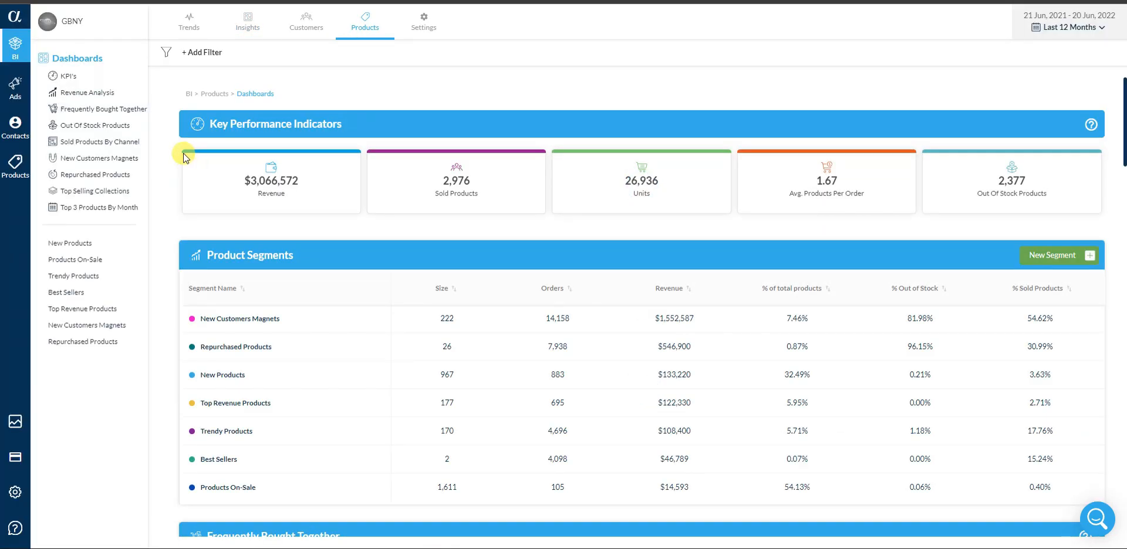
scroll(183, 157, "down", 5)
scroll(184, 157, "down", 7)
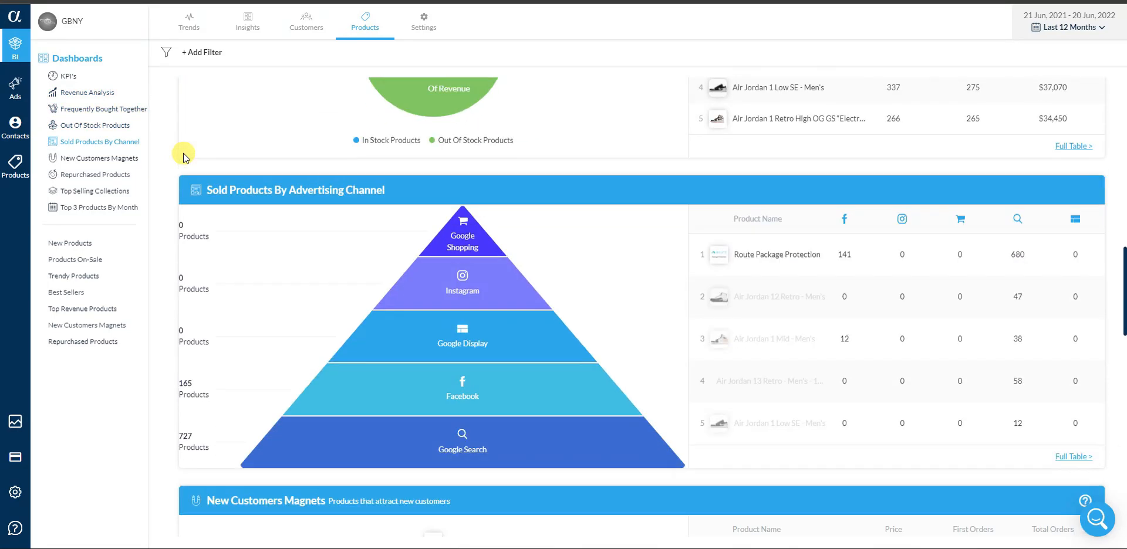